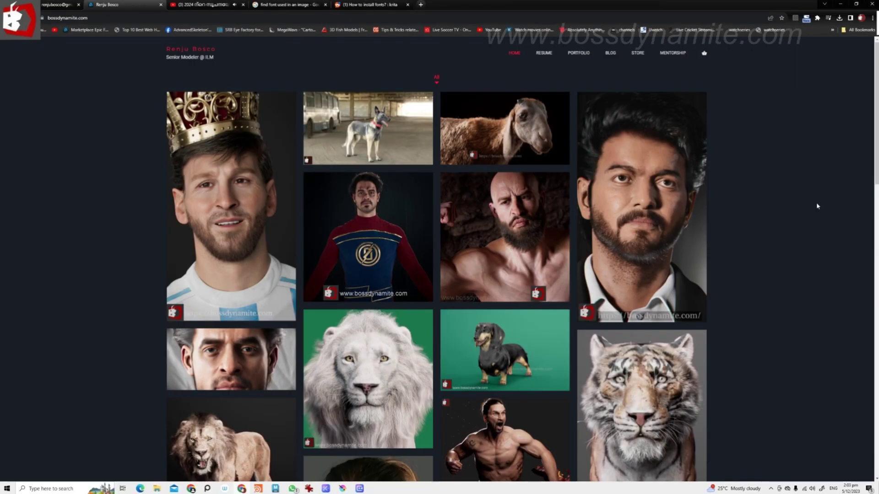
scroll(817, 202, "down", 3)
scroll(816, 203, "down", 5)
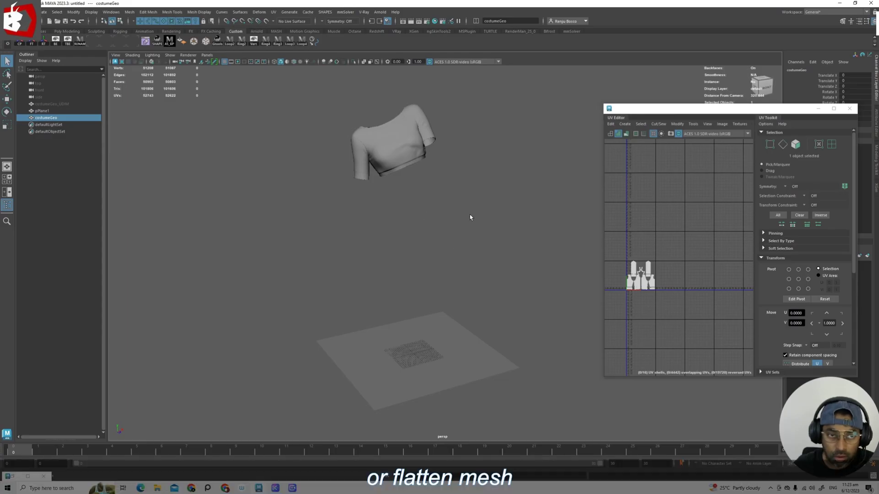
Examine the costume mesh above the plane and its UV layout within the 0 to 1 space.
left_click_drag(453, 232, 438, 227, "alt")
right_click_drag(437, 226, 451, 243, "alt")
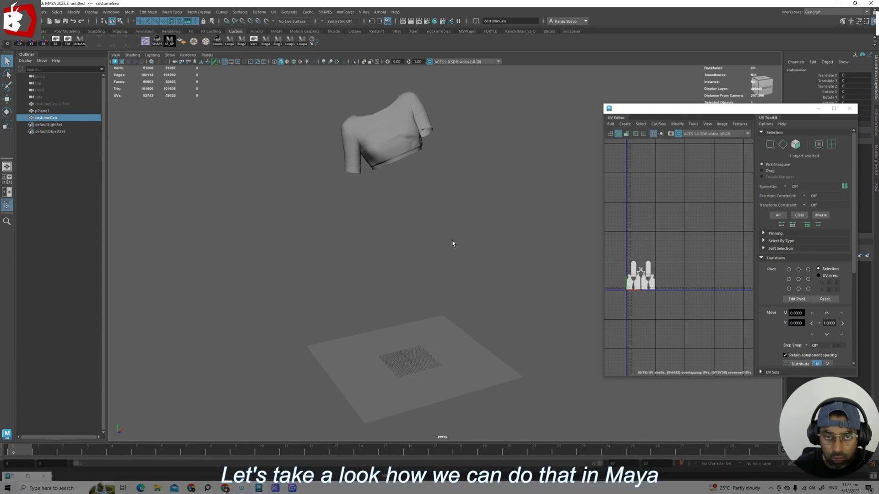
left_click_drag(463, 239, 457, 234, "alt")
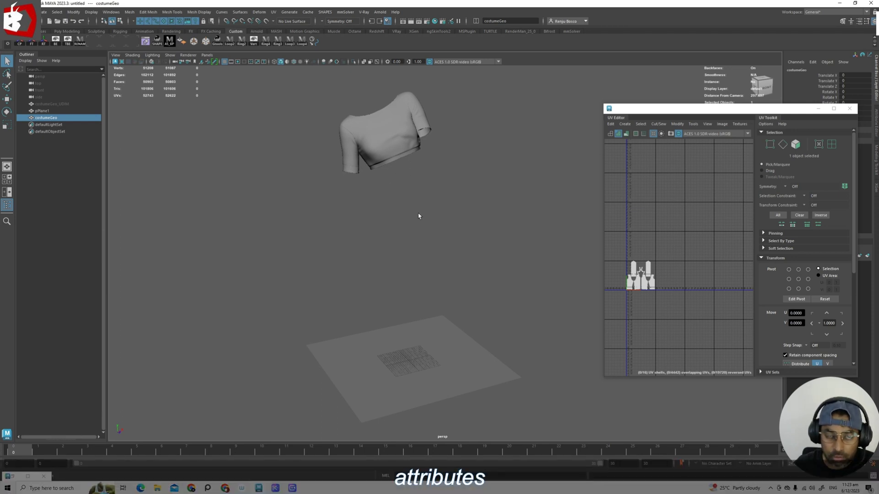
left_click_drag(418, 216, 452, 202, "alt")
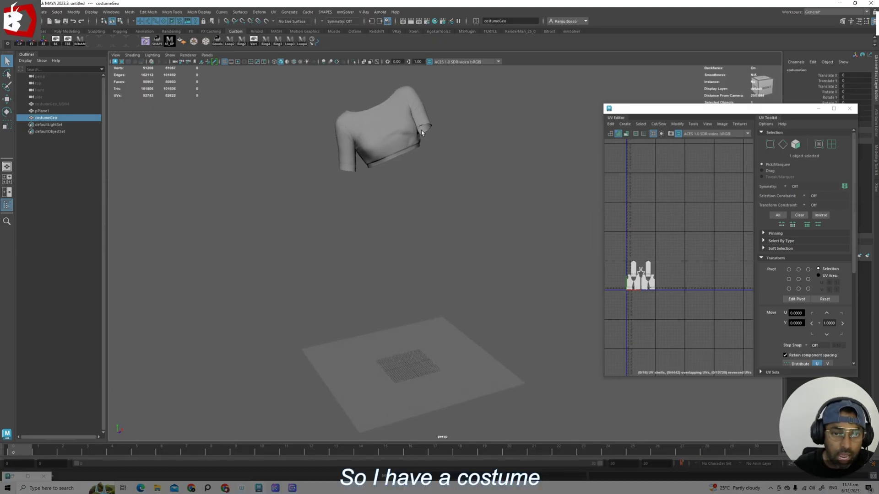
middle_click_drag(470, 164, 465, 158, "alt")
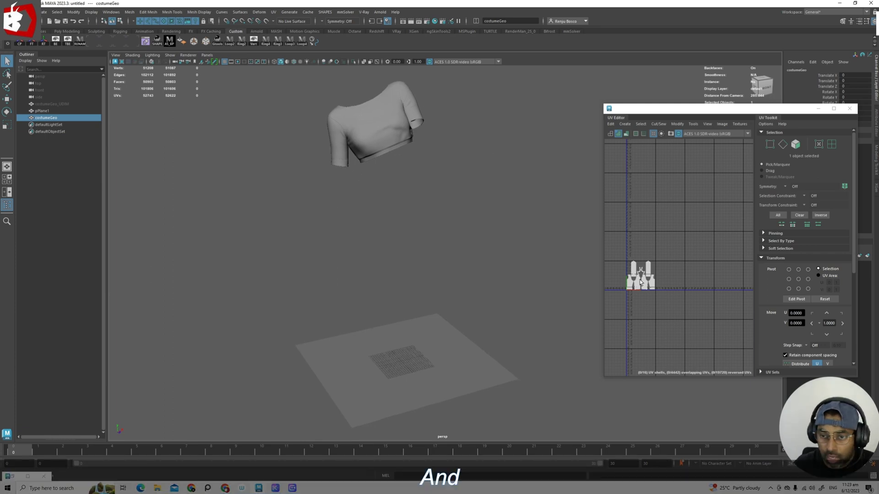
middle_click_drag(640, 277, 675, 277, "alt")
scroll(675, 277, "up", 5)
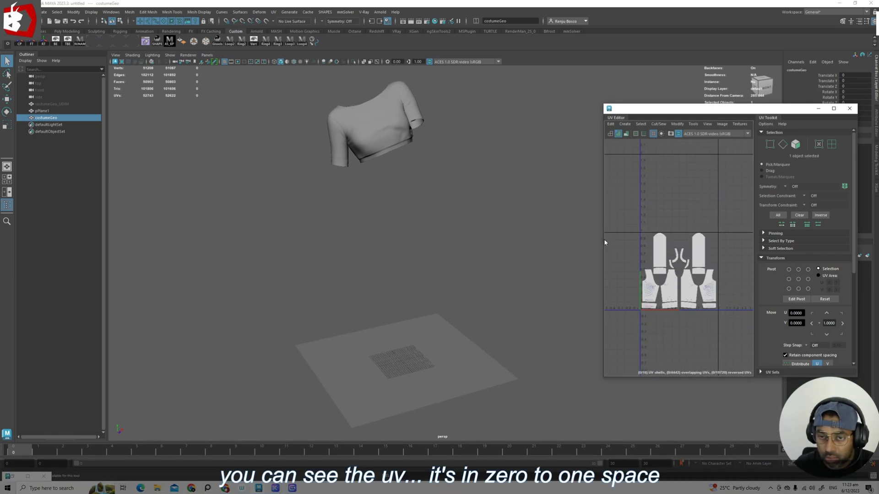
Widen the UV Editor and inspect the costume's UV shells alongside the model up close.
left_click_drag(603, 240, 553, 240)
left_click_drag(469, 361, 390, 218, "alt")
scroll(390, 218, "up", 3)
middle_click_drag(381, 185, 402, 269, "alt")
scroll(401, 269, "up", 3)
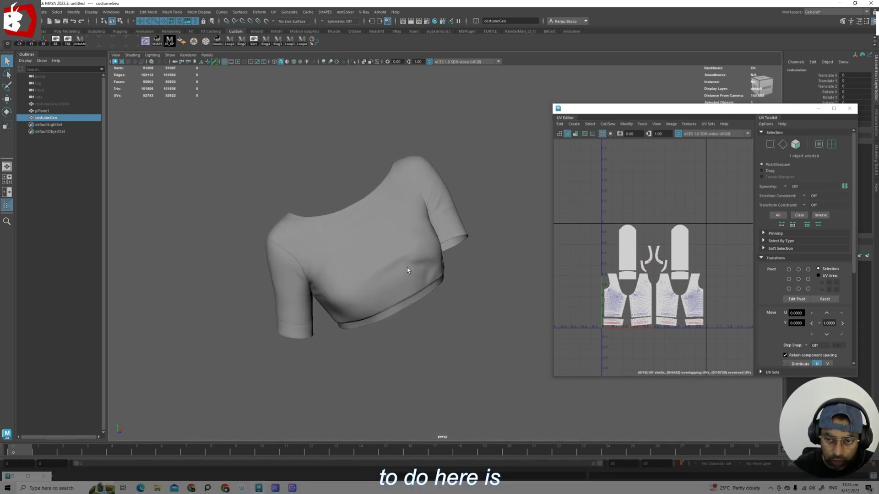
left_click_drag(407, 271, 424, 224, "alt")
scroll(643, 281, "up", 5)
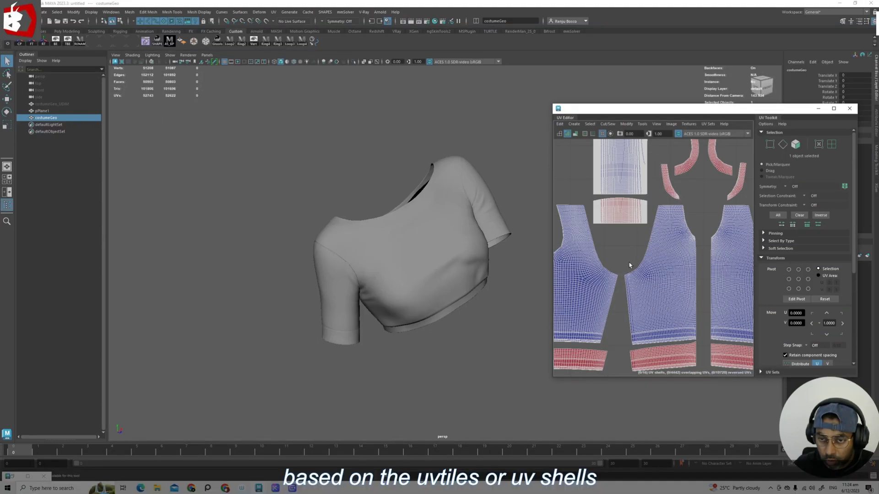
scroll(614, 302, "up", 8)
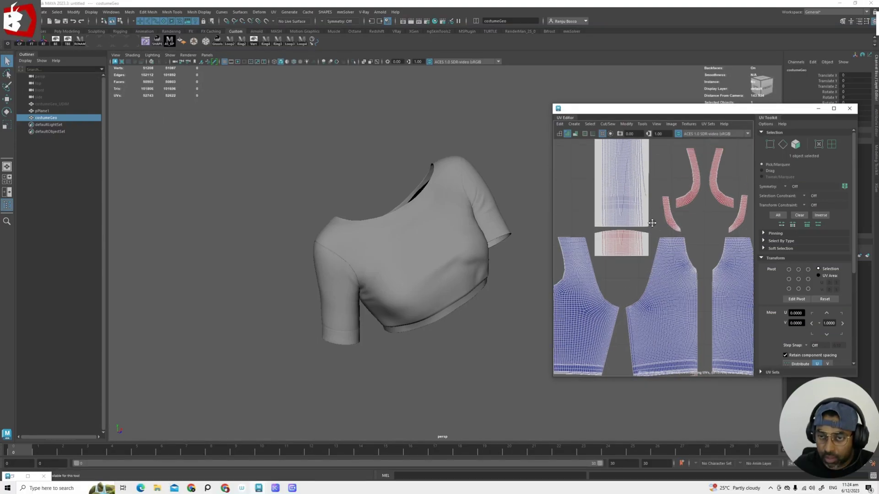
middle_click_drag(627, 247, 653, 307, "alt")
Switch to edge selection in the UV Editor and select the border edge loop of a sleeve shell.
right_click_drag(662, 187, 677, 144)
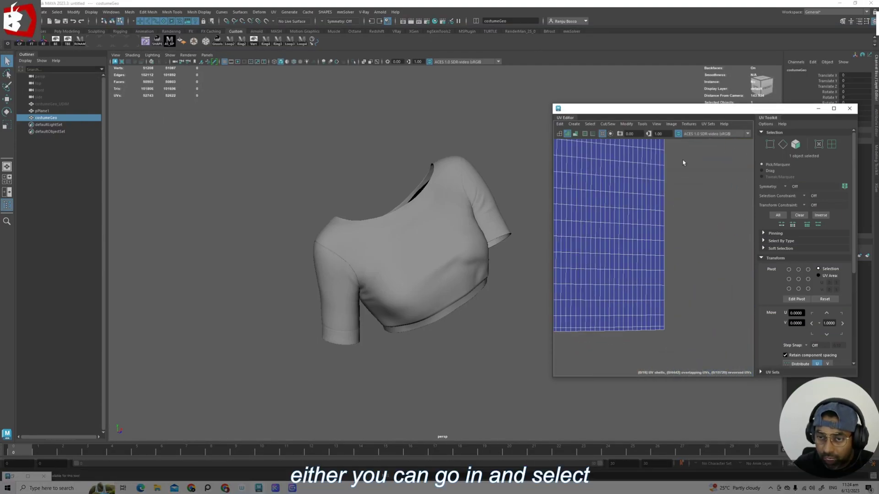
double_click(665, 248)
scroll(659, 204, "down", 5)
middle_click_drag(652, 202, 656, 287, "alt")
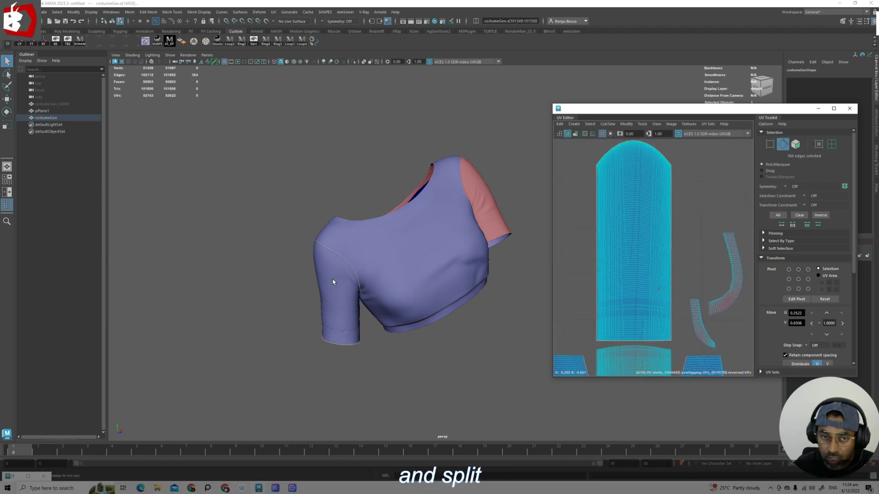
right_click(376, 238, "shift")
scroll(634, 259, "down", 4)
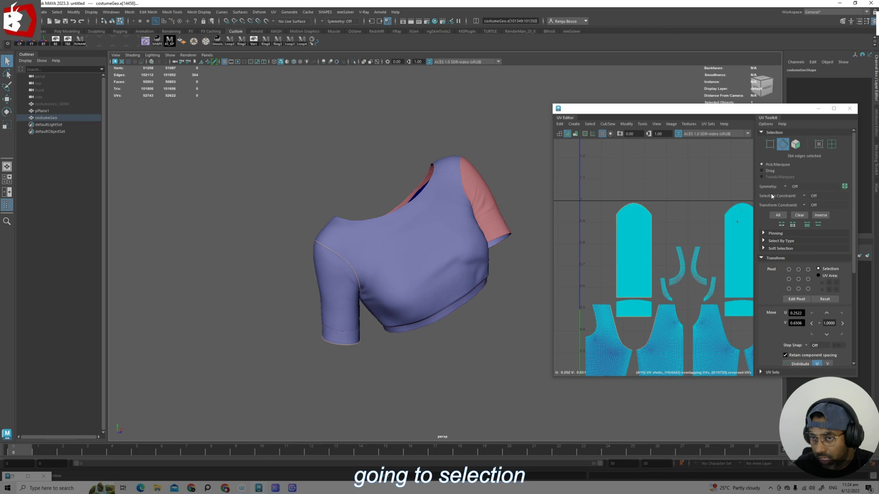
Enlarge the UV Editor and set the selection constraint to Texture Borders to select the border edges of all costume shells.
left_click_drag(553, 376, 464, 413)
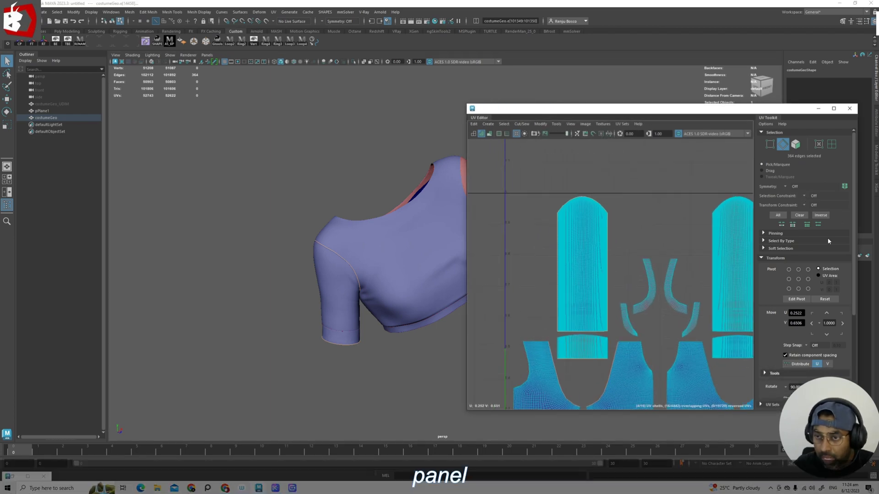
left_click(805, 197)
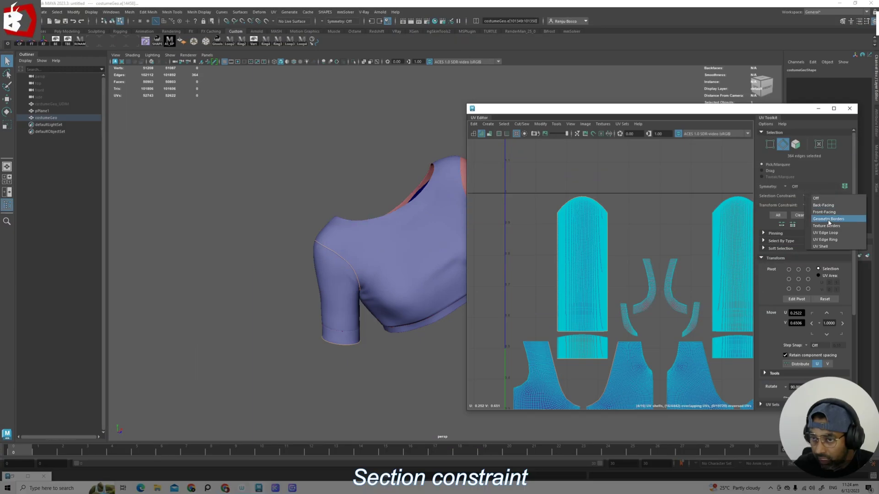
left_click(815, 229)
scroll(540, 182, "down", 5)
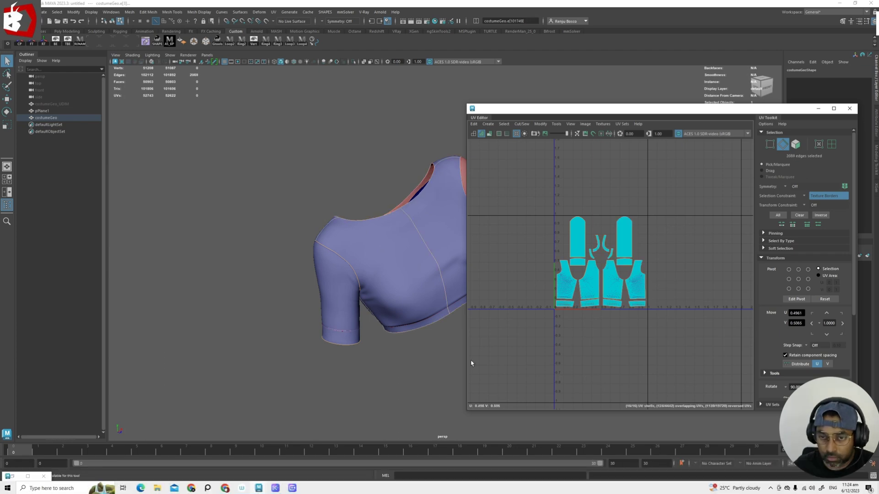
Check the border edge selection around the sleeve, cuff, trim and body shells in the UV Editor.
scroll(611, 322, "up", 5)
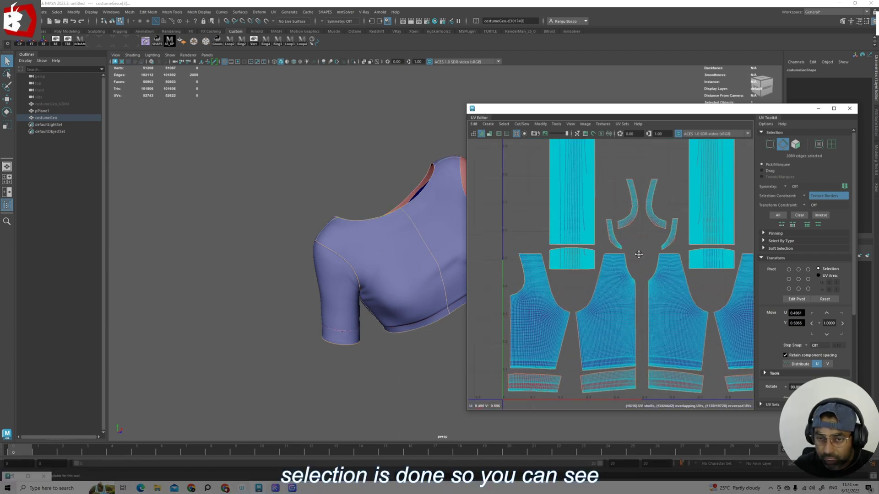
middle_click_drag(616, 319, 611, 319, "alt")
scroll(645, 249, "up", 6)
middle_click_drag(708, 405, 600, 262, "alt")
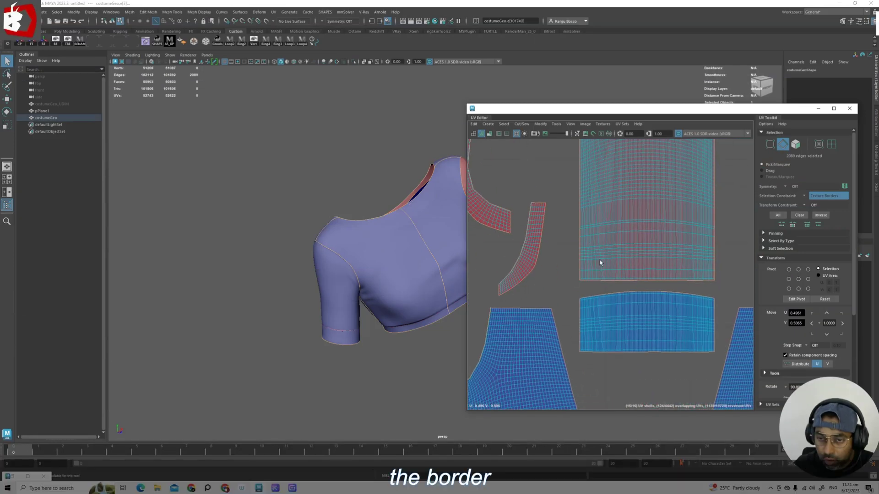
scroll(671, 289, "up", 4)
middle_click_drag(725, 306, 520, 294, "alt")
middle_click_drag(692, 383, 686, 224, "alt")
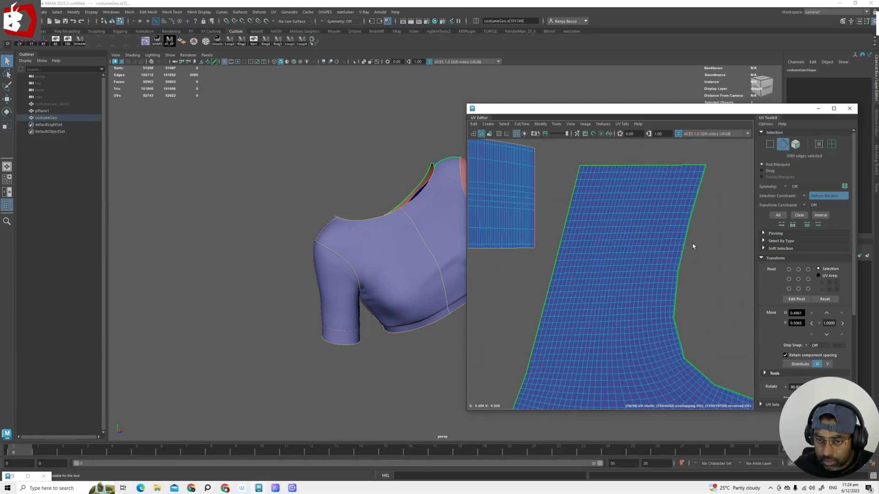
scroll(704, 252, "down", 4)
middle_click_drag(718, 303, 716, 243, "alt")
scroll(715, 242, "down", 4)
Move the UV Editor aside, detach the costume mesh along the selected border edges and reselect the costume as an object.
left_click_drag(490, 110, 665, 106)
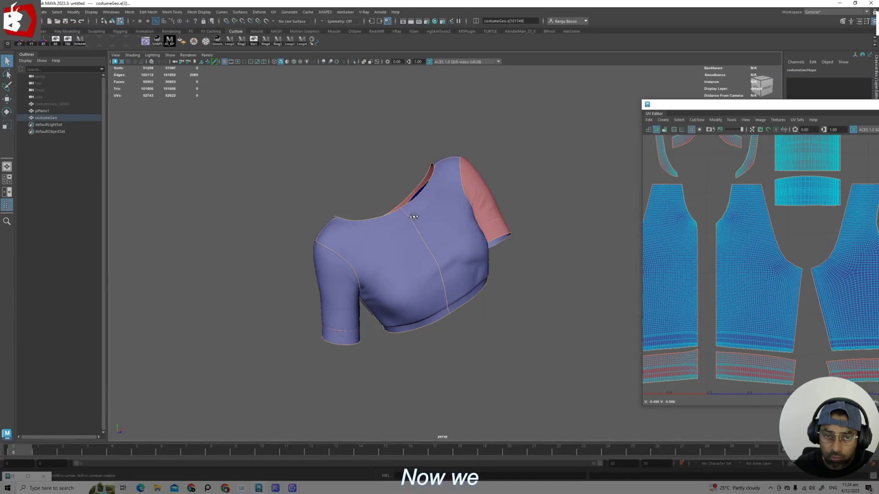
left_click_drag(406, 222, 546, 234, "alt")
scroll(545, 234, "up", 4)
right_click_drag(545, 233, 449, 235, "alt")
right_click_drag(437, 169, 433, 273, "shift")
scroll(433, 270, "down", 4)
left_click_drag(455, 270, 397, 265, "alt")
middle_click_drag(396, 264, 408, 252, "alt")
right_click_drag(328, 276, 389, 252)
middle_click_drag(410, 277, 421, 277, "alt")
left_click(419, 276)
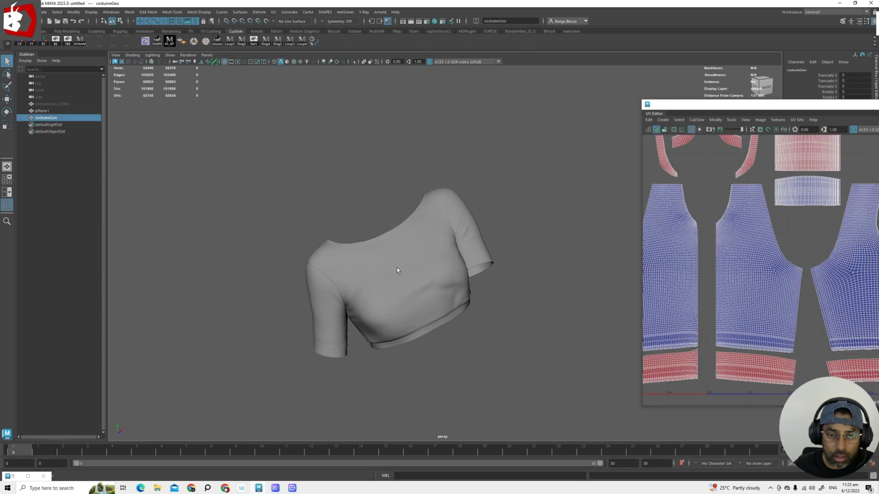
Delete all construction history in the scene.
left_click(27, 12)
mouse_move(89, 101)
left_click(133, 102)
Run Cleanup on the costume with Select matching polygons for lamina faces and nonmanifold geometry, and inspect the selected vertices.
left_click_drag(480, 241, 446, 239, "alt")
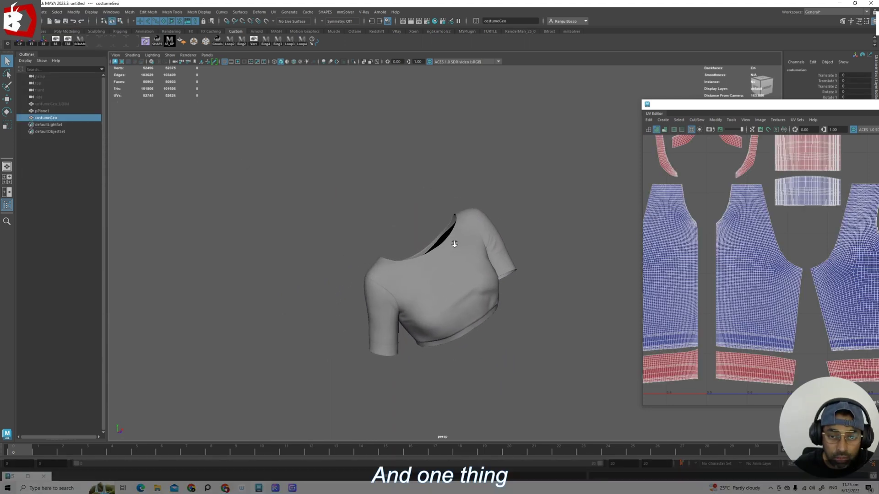
right_click_drag(446, 239, 484, 260, "alt")
middle_click_drag(484, 259, 429, 237, "alt")
right_click_drag(430, 238, 468, 208, "alt")
scroll(399, 211, "up", 2)
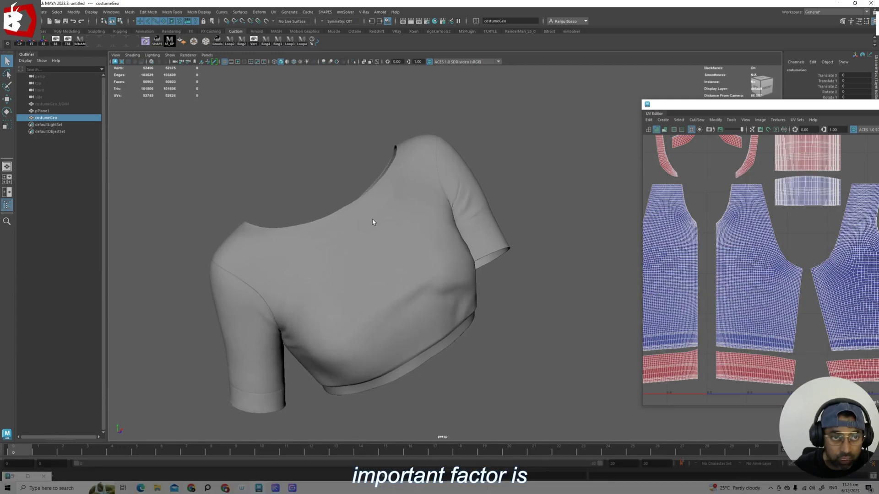
left_click(130, 15)
left_click(194, 165)
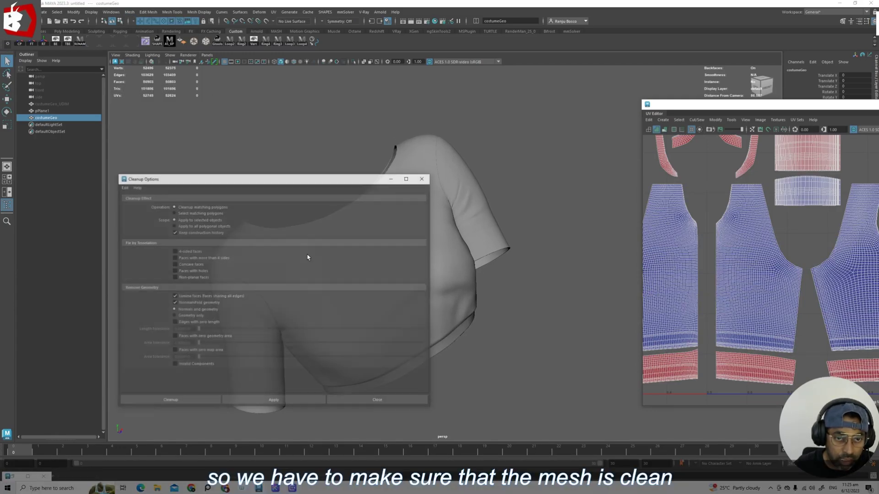
left_click_drag(274, 180, 128, 173)
middle_click_drag(343, 225, 507, 193, "alt")
right_click_drag(507, 193, 405, 220, "alt")
left_click_drag(127, 175, 212, 171)
left_click(110, 203)
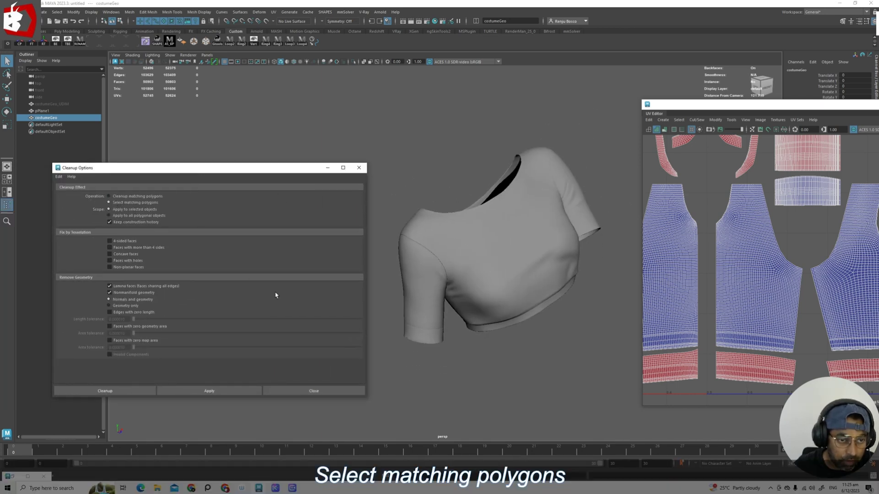
left_click(132, 390)
left_click_drag(423, 314, 480, 289, "alt")
scroll(787, 211, "down", 4)
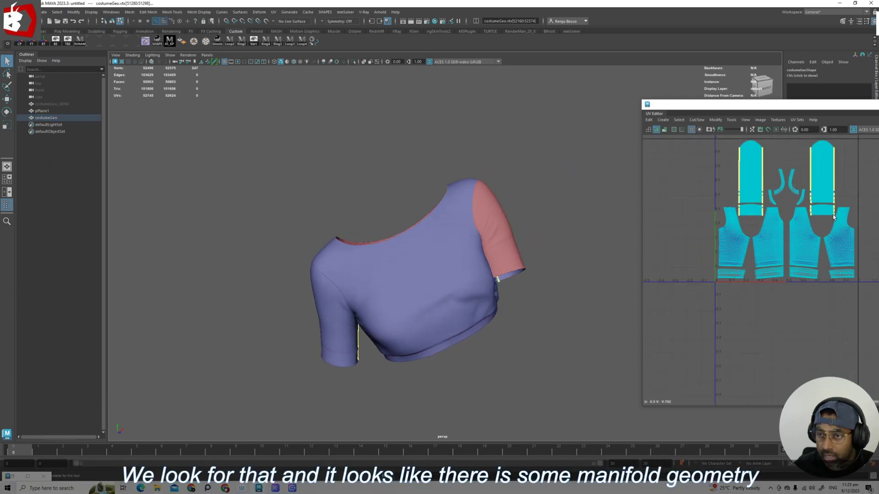
middle_click_drag(779, 212, 797, 258, "alt")
scroll(805, 212, "up", 7)
Return to object selection and run Cleanup on the costume with the operation set to Cleanup matching polygons.
right_click_drag(514, 235, 537, 103)
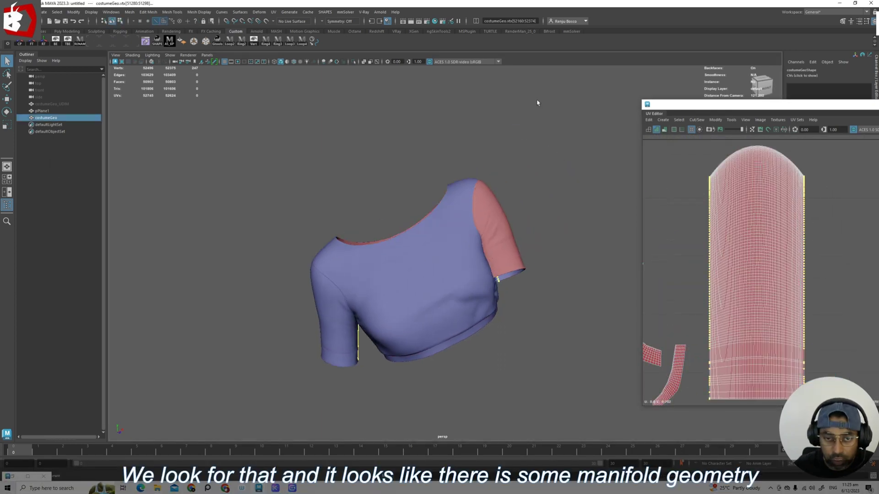
left_click(537, 102)
left_click(449, 282)
left_click(131, 14)
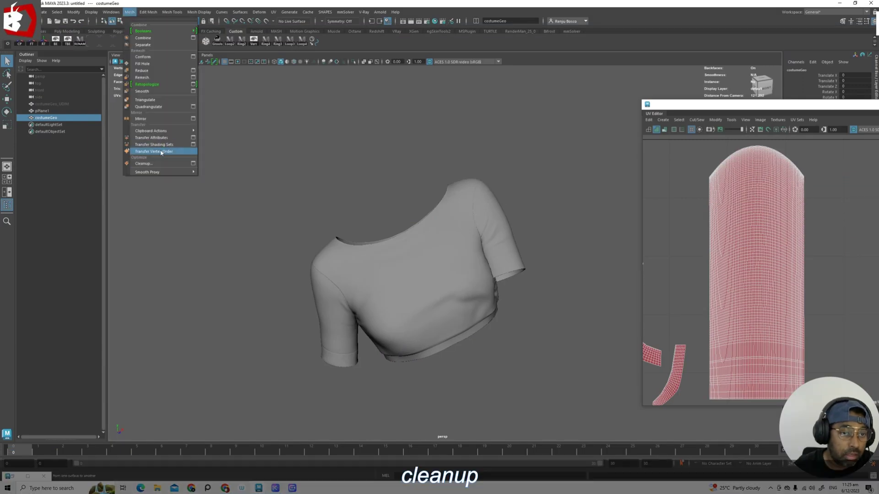
left_click(196, 165)
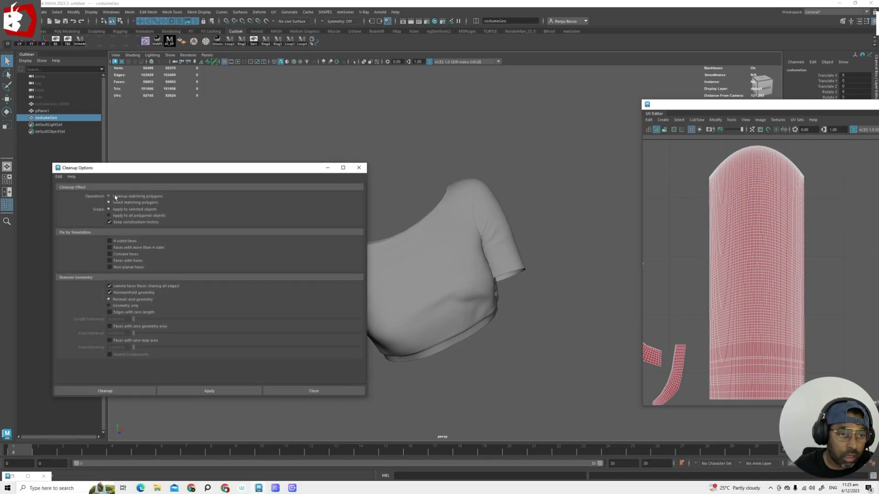
left_click(114, 390)
left_click(452, 113)
left_click(481, 275)
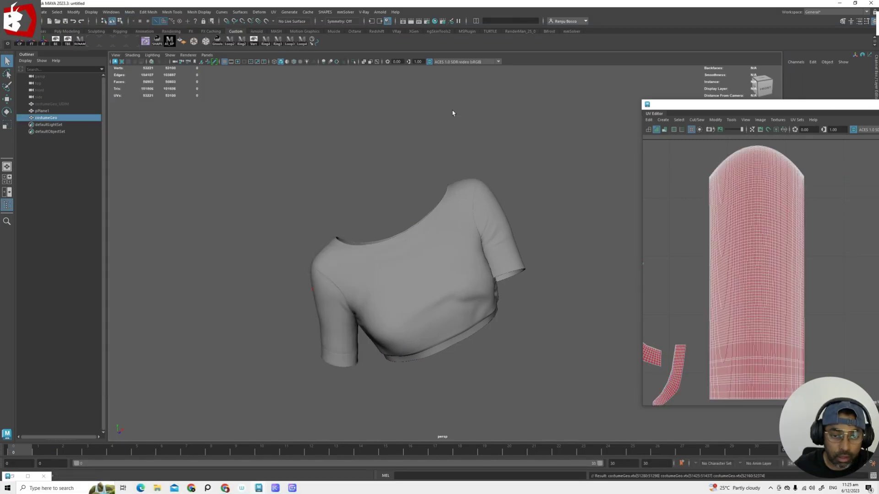
Delete the construction history of the cleaned costume mesh.
left_click_drag(503, 286, 453, 257, "alt")
left_click(29, 12)
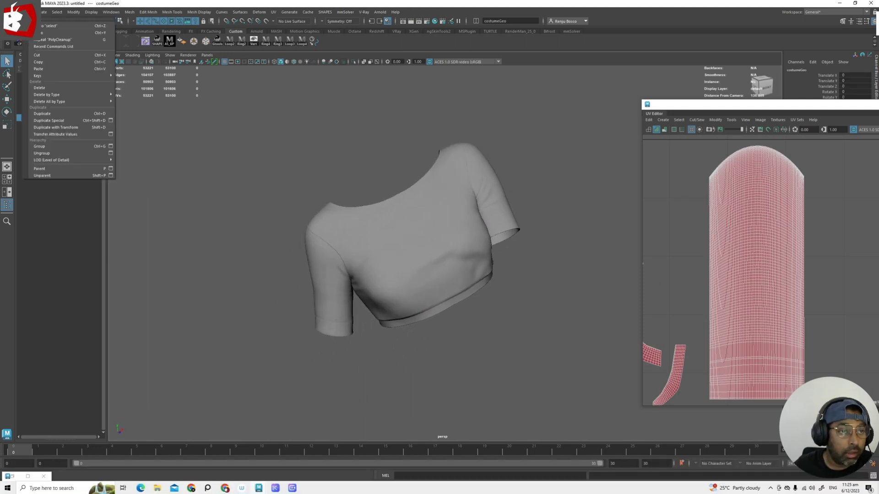
mouse_move(69, 95)
left_click(144, 94)
Activate the Move tool and look over the costume mesh and the plane below it.
scroll(400, 224, "down", 6)
left_click_drag(400, 224, 404, 232, "alt")
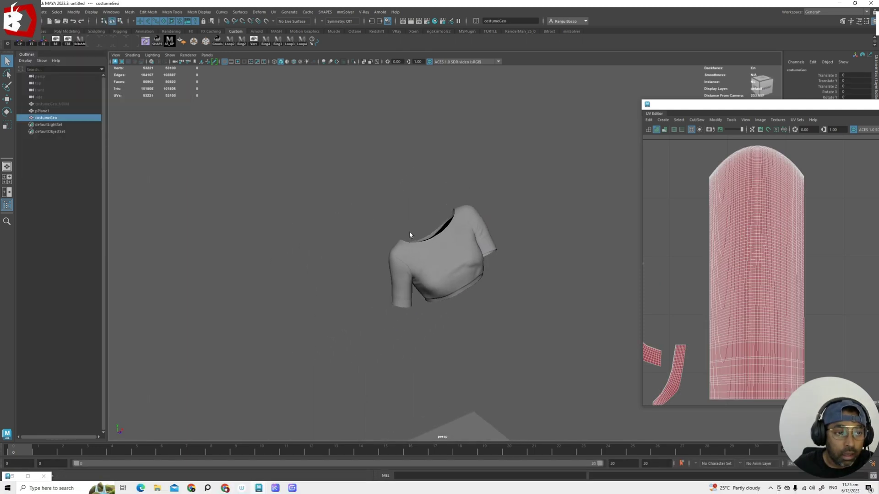
middle_click_drag(529, 331, 457, 245, "alt")
scroll(429, 225, "down", 2)
key("w")
scroll(415, 222, "down", 3)
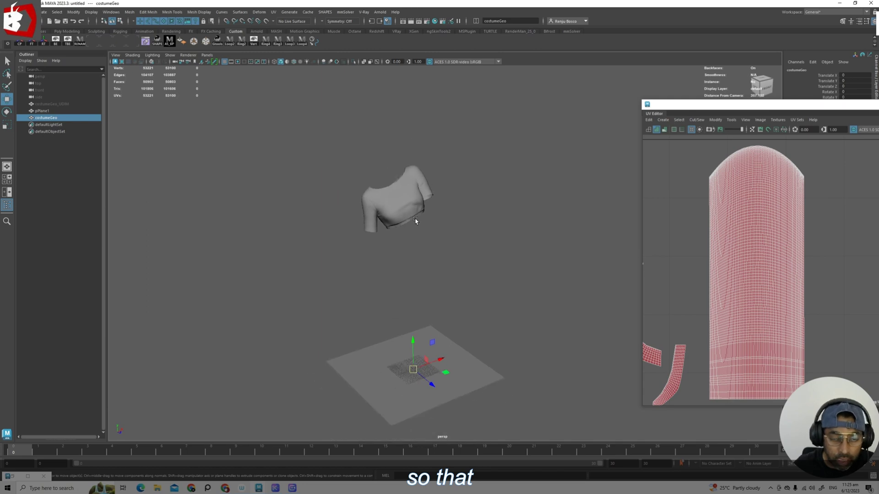
left_click_drag(422, 270, 436, 259, "alt")
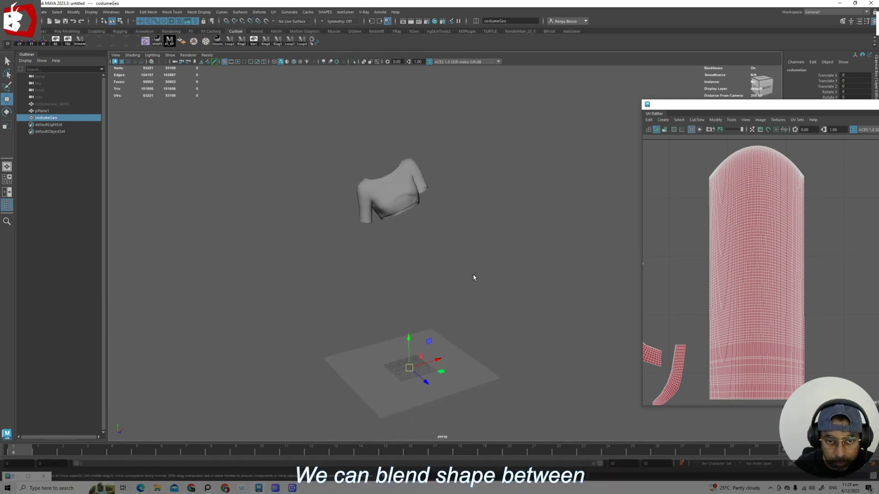
left_click_drag(420, 193, 427, 269, "alt")
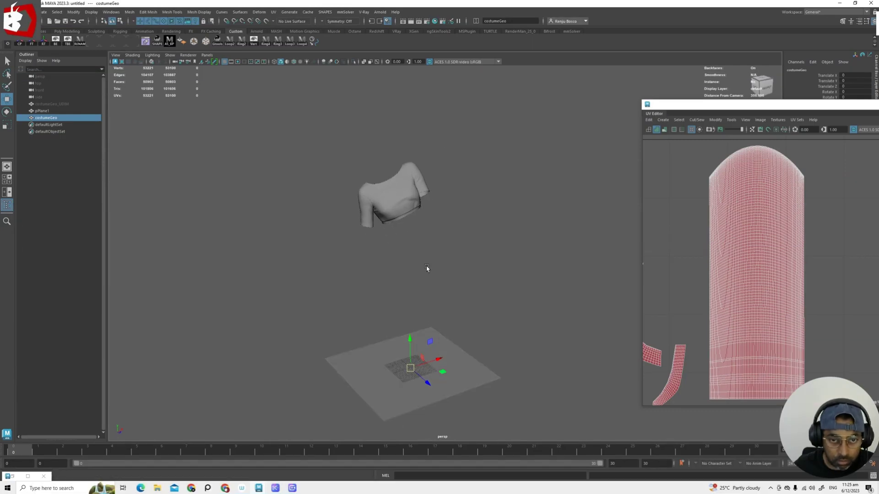
left_click_drag(442, 312, 443, 294, "alt")
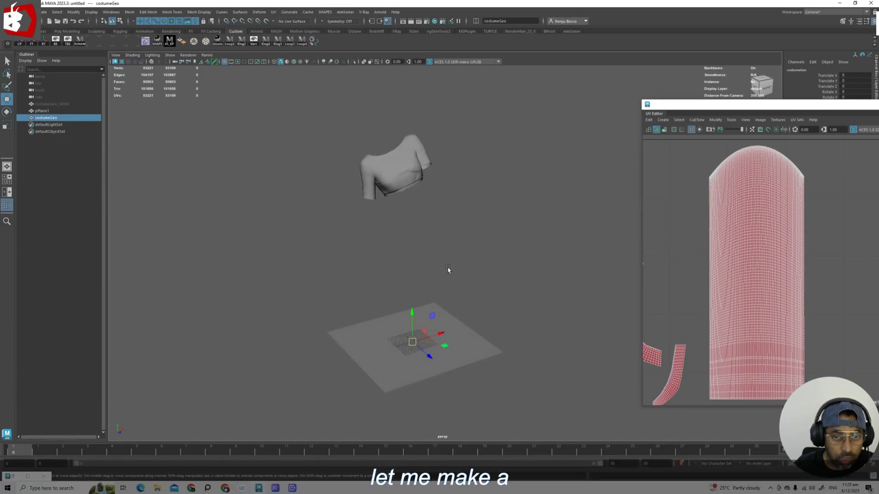
Duplicate the costume mesh and rename the copy costumeGeo_flat.
key("ctrl+d")
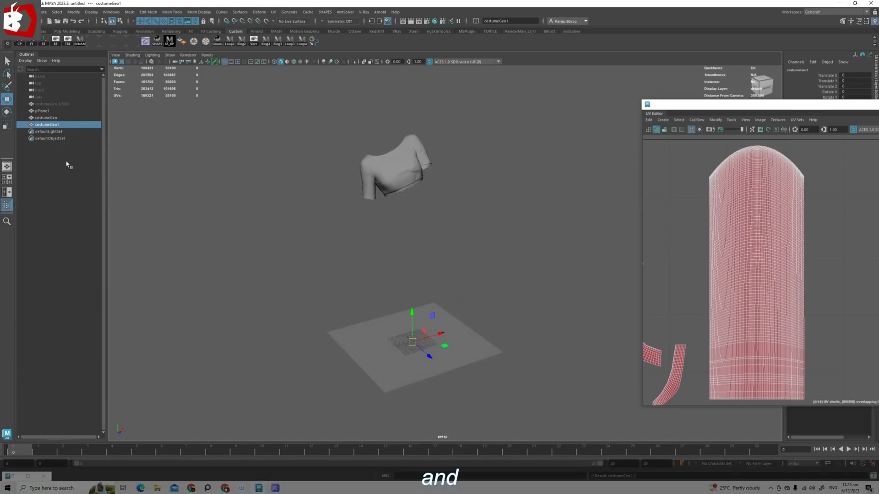
double_click(63, 124)
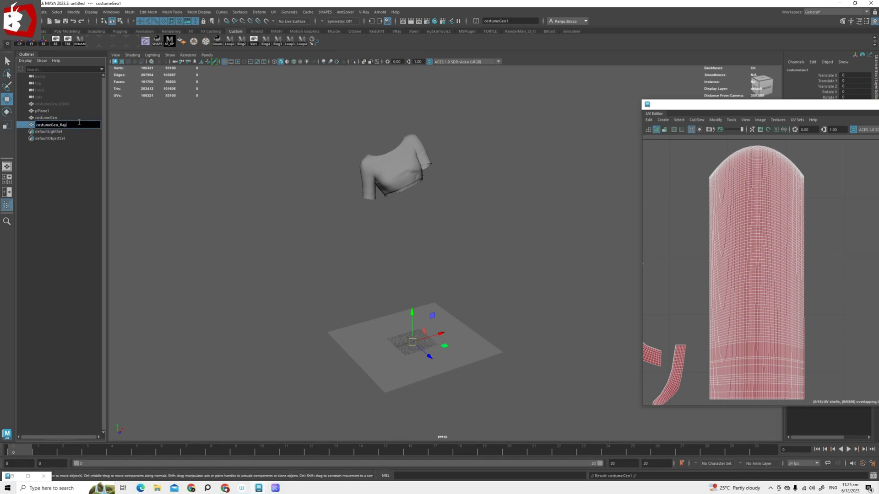
type("_flat")
key("Return")
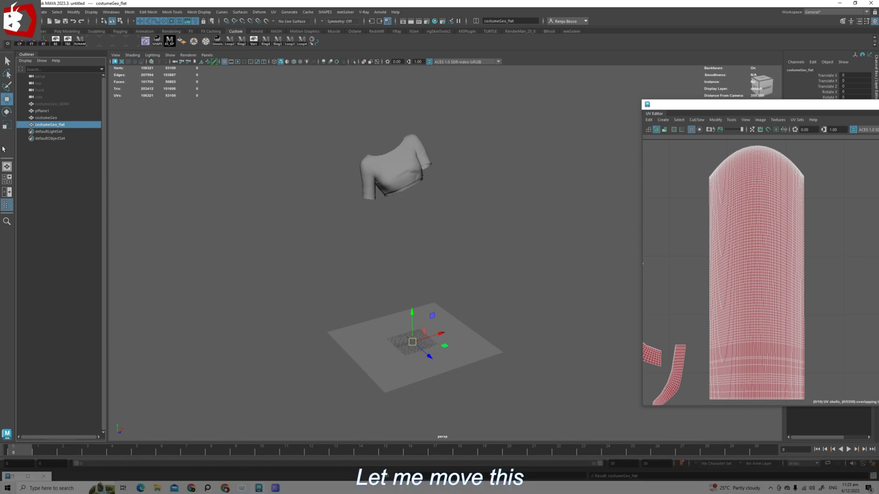
Move the original costumeGeo about 55 units along negative X, beside its copy.
left_click(52, 118)
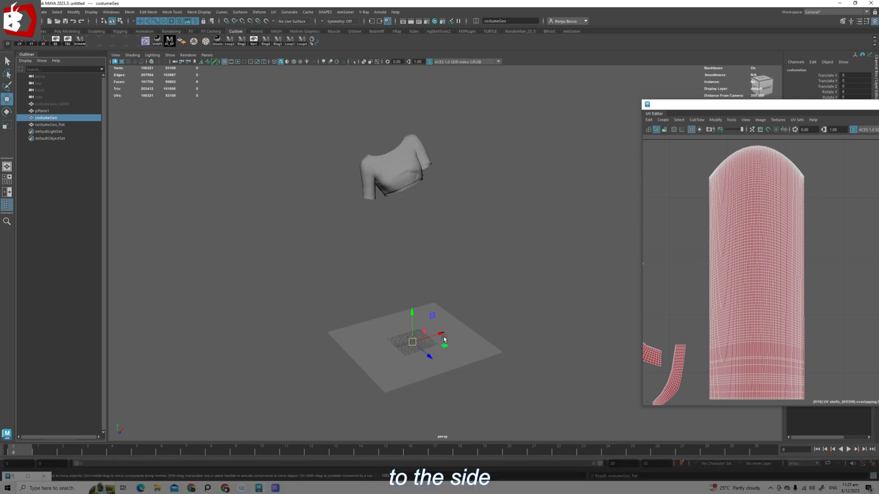
left_click_drag(444, 339, 365, 341)
key("q")
left_click(401, 173)
left_click_drag(395, 186, 403, 187, "alt")
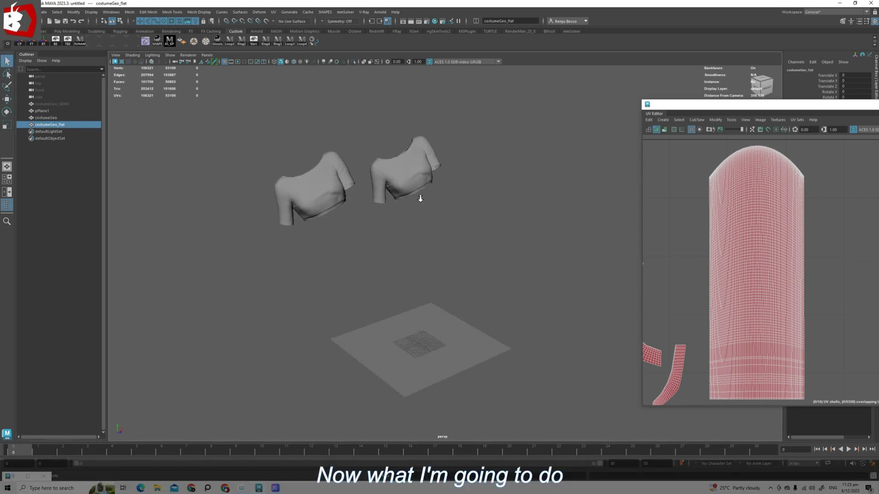
scroll(414, 196, "up", 1)
scroll(755, 254, "down", 7)
left_click_drag(440, 260, 423, 235, "alt")
Replace the existing plane with a new polygon plane and scale it up evenly well beyond the grid.
left_click(486, 346)
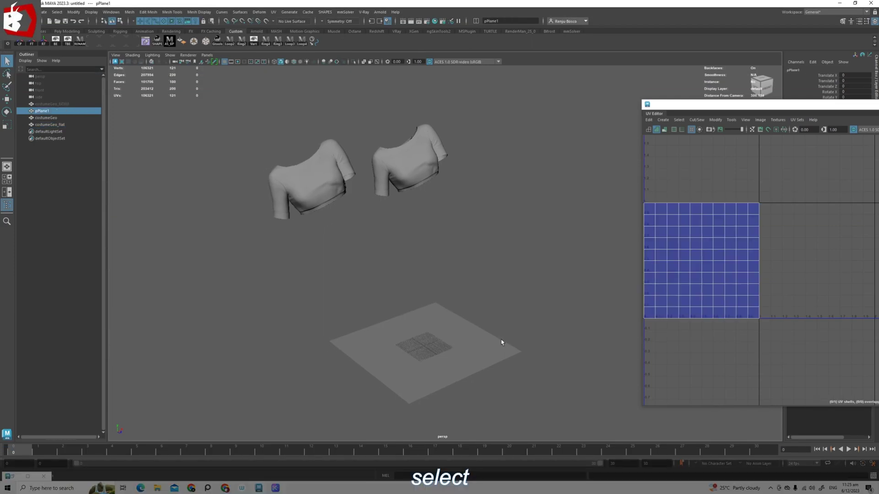
scroll(421, 260, "up", 1)
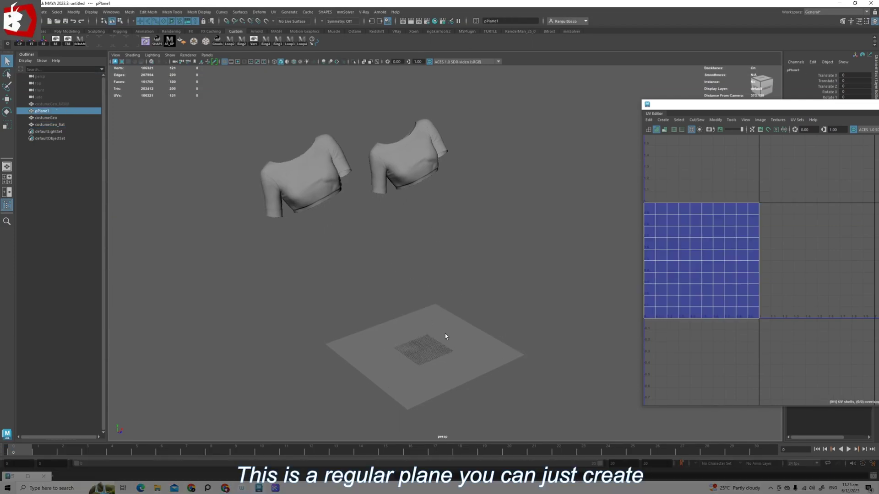
key("Delete")
right_click(371, 180, "shift")
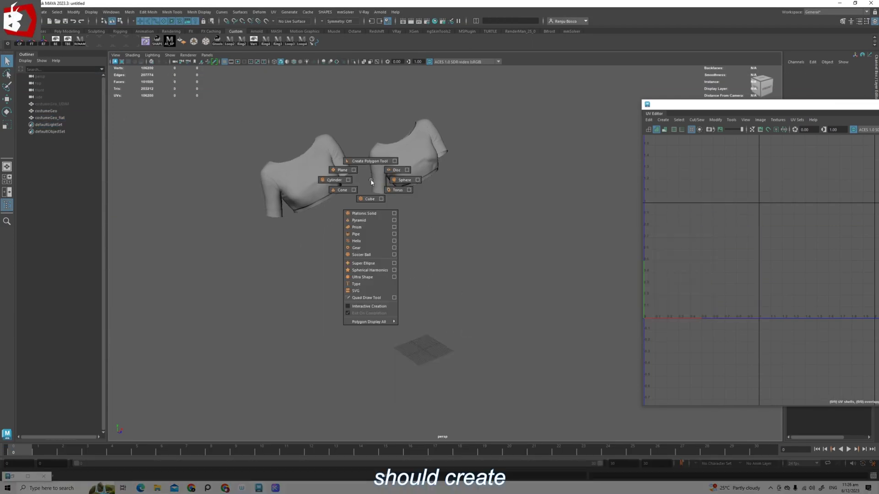
left_click(342, 170)
left_click_drag(341, 308, 452, 365)
key("r")
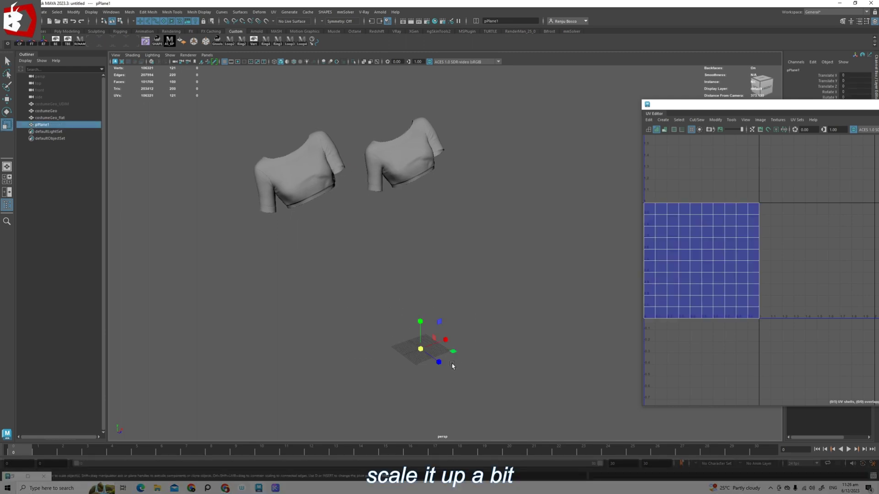
middle_click_drag(452, 366, 521, 347)
key("q")
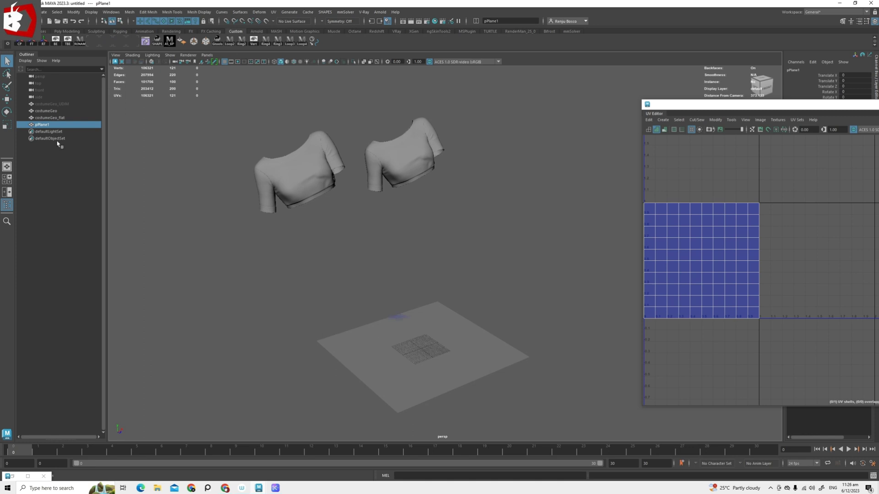
Delete the construction history of the new plane.
left_click(27, 12)
mouse_move(59, 96)
left_click(146, 96)
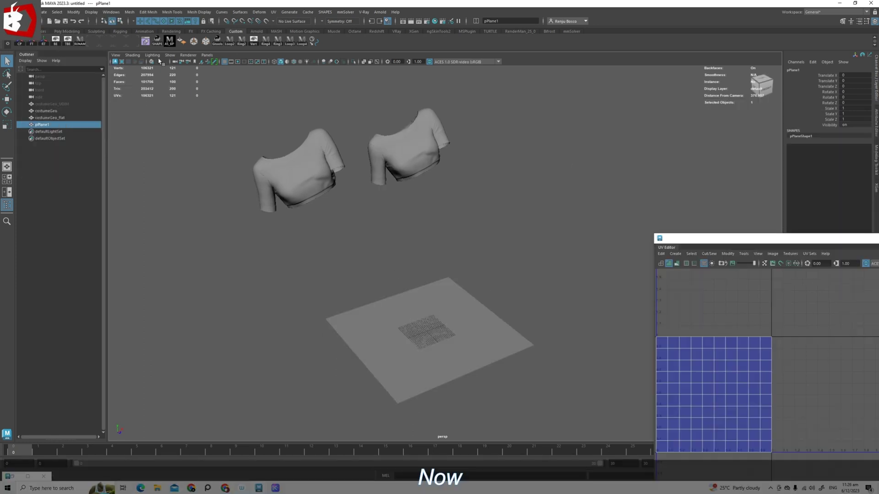
Turn on selection highlighting in the perspective viewport.
left_click(169, 55)
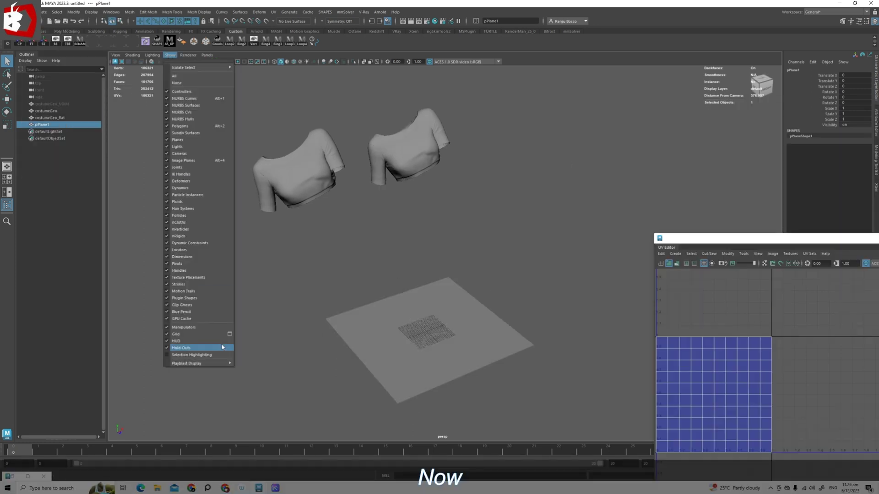
left_click(182, 355)
scroll(382, 272, "up", 3)
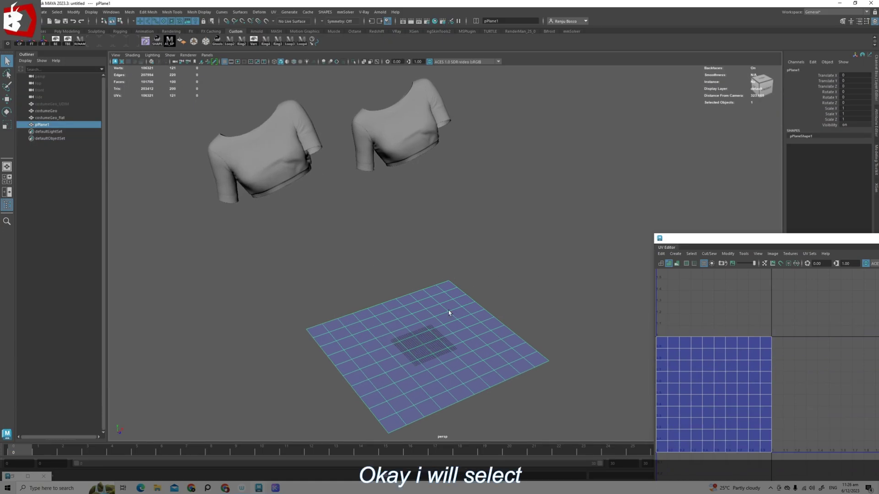
Transfer attributes from the plane to costumeGeo_flat with vertex position on and the sample space set to UV.
left_click(416, 135, "shift")
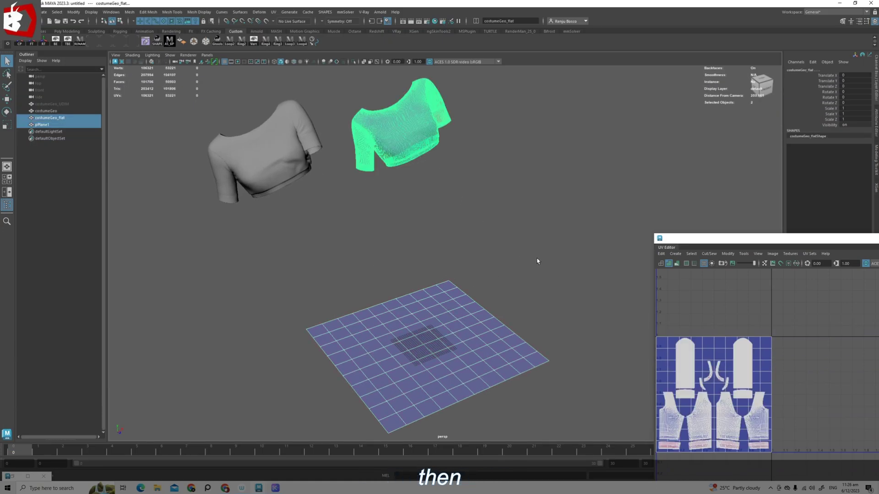
scroll(532, 260, "down", 1)
middle_click_drag(488, 242, 481, 248, "alt")
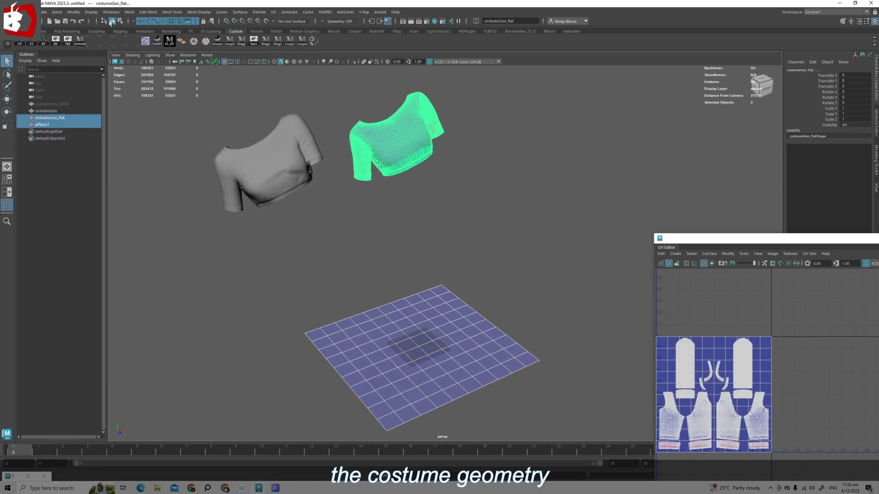
left_click(129, 12)
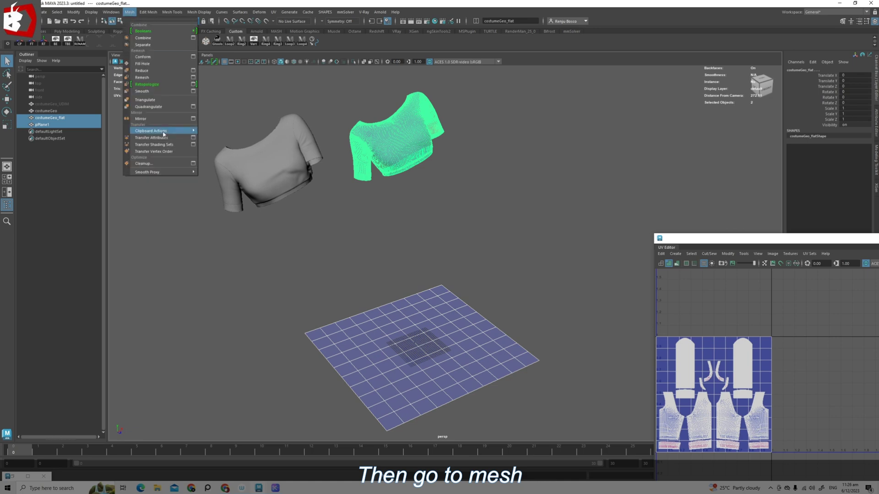
left_click(194, 139)
left_click_drag(159, 168, 219, 214)
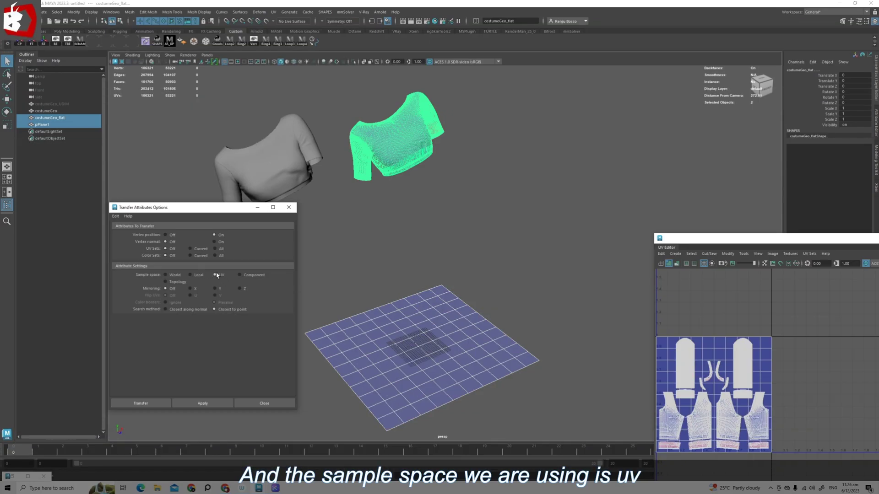
left_click(155, 404)
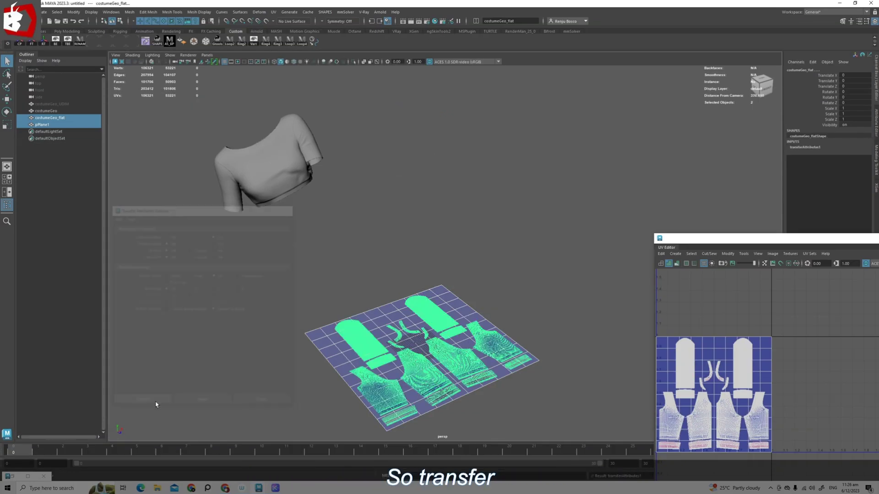
Examine the flattened costume pieces on the plane from several angles.
left_click_drag(485, 309, 516, 309, "alt")
middle_click_drag(516, 309, 526, 234, "alt")
scroll(477, 234, "up", 3)
left_click_drag(473, 289, 492, 299, "alt")
left_click(512, 386)
left_click_drag(341, 297, 368, 307, "alt")
left_click(283, 292)
left_click_drag(316, 229, 262, 193, "shift")
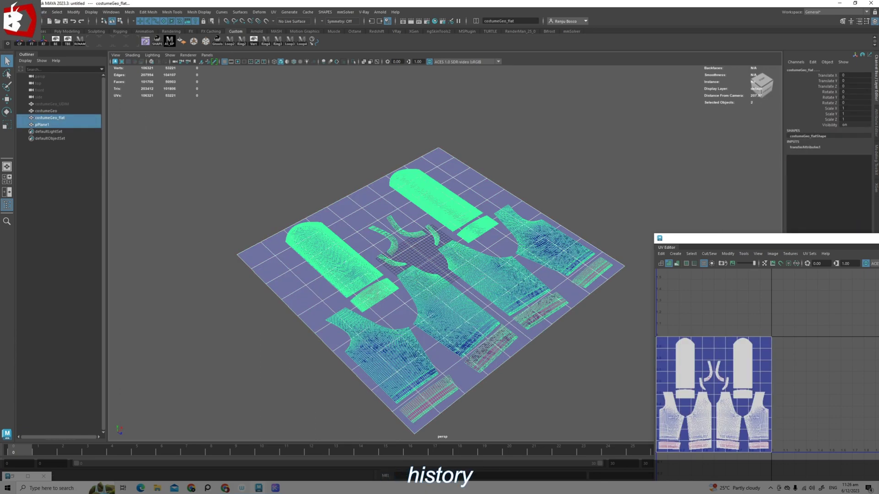
Delete the construction history of costumeGeo_flat and the plane.
left_click(27, 12)
mouse_move(69, 102)
left_click(155, 103)
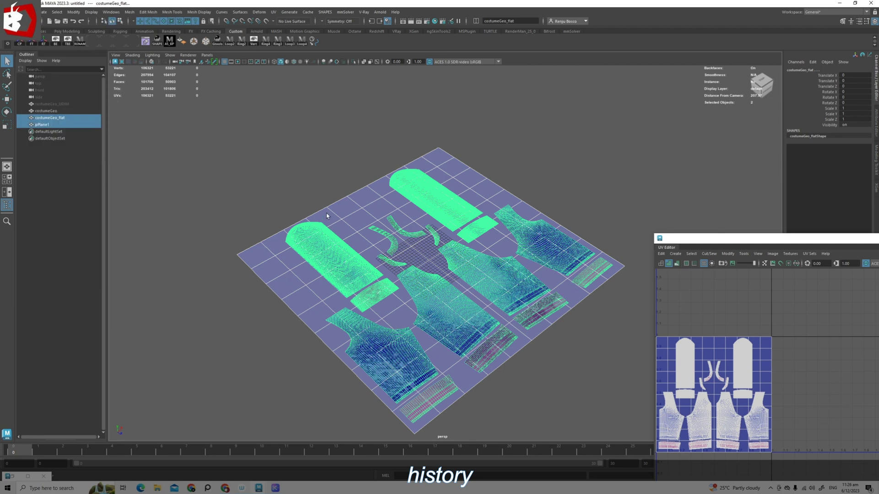
Hide the plane and check the shading of the flattened costume pieces.
left_click(291, 267)
key("ctrl+h")
left_click_drag(320, 277, 275, 270, "alt")
left_click_drag(433, 150, 378, 200)
mouse_move(322, 238)
left_mouse_down("alt")
mouse_move(348, 218)
mouse_move(350, 242)
left_mouse_up("alt")
Unlock the normals of costumeGeo_flat.
left_click(370, 183)
left_click(327, 212)
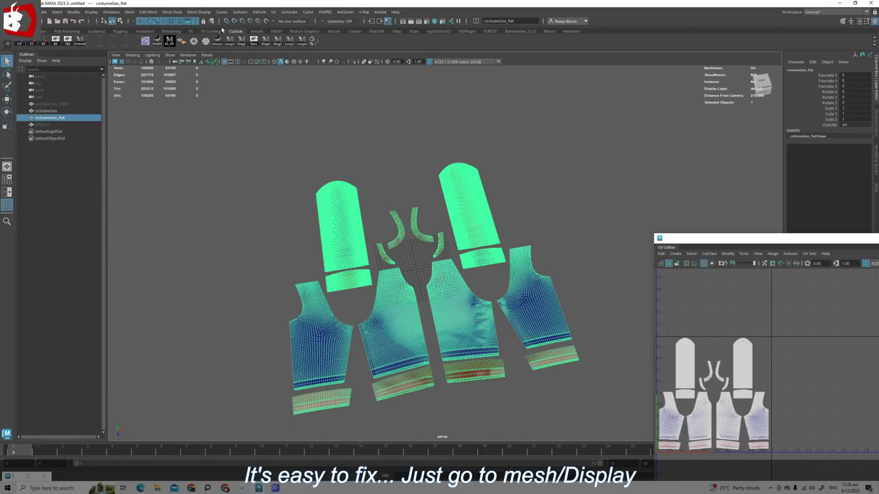
left_click(200, 12)
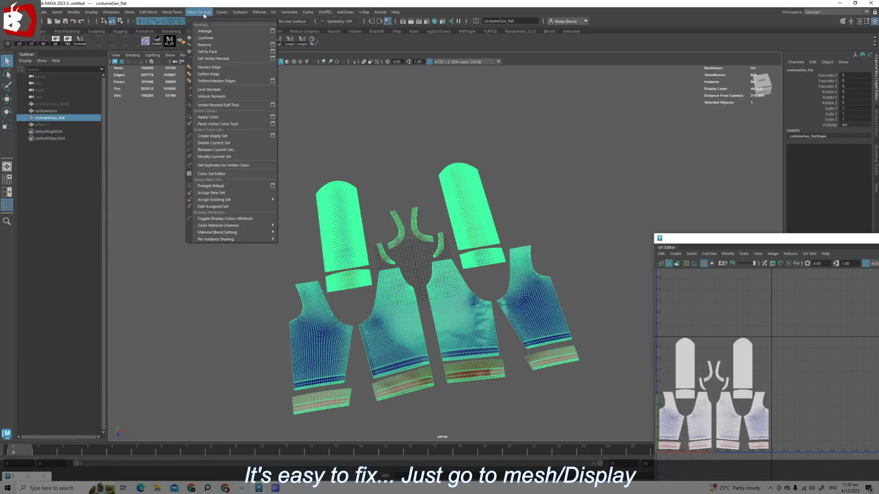
left_click(211, 96)
left_click(537, 252)
Inspect the flattened costume pieces for flipped normals, with the mesh both selected and deselected.
left_click_drag(538, 252, 446, 289, "alt")
left_click_drag(498, 151, 492, 163, "alt")
left_click(485, 173)
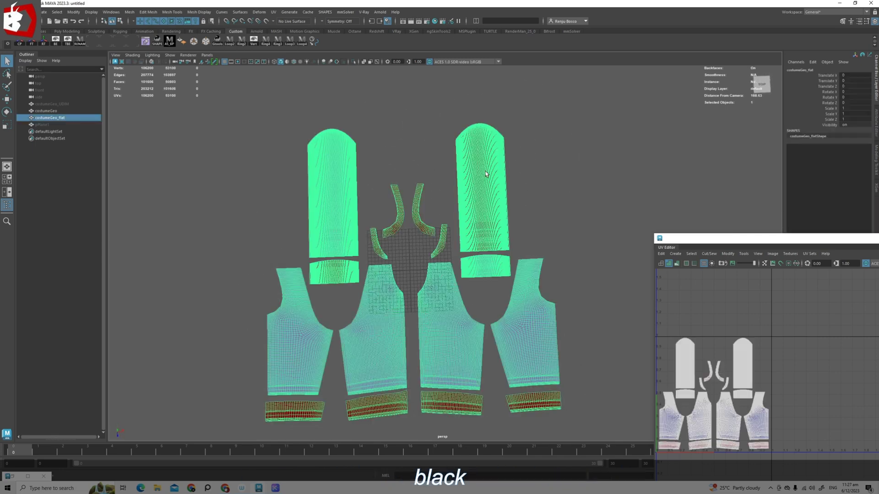
left_click_drag(488, 280, 483, 255, "alt")
left_click_drag(389, 316, 414, 338, "alt")
left_click(516, 405)
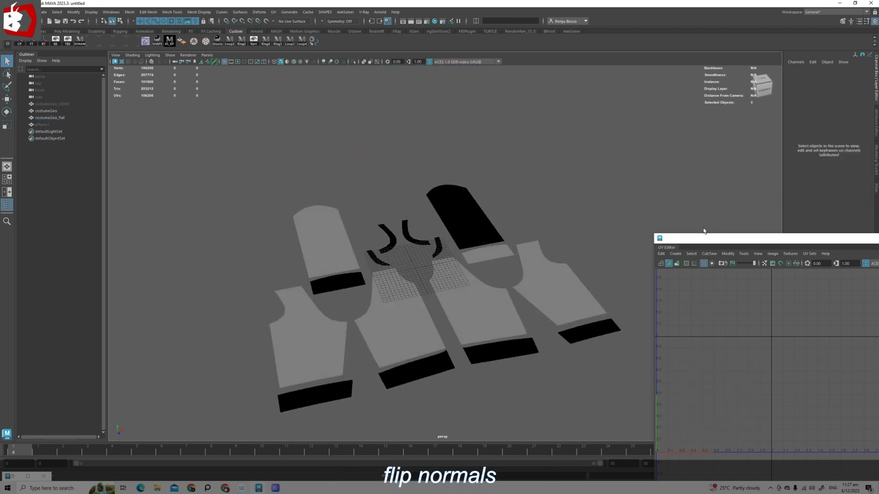
Compare the flattened pieces' normals with their shells in the UV Editor and with the original costume.
left_click_drag(700, 238, 609, 141)
left_click_drag(535, 179, 517, 196, "alt")
left_click(504, 197)
scroll(688, 259, "up", 5)
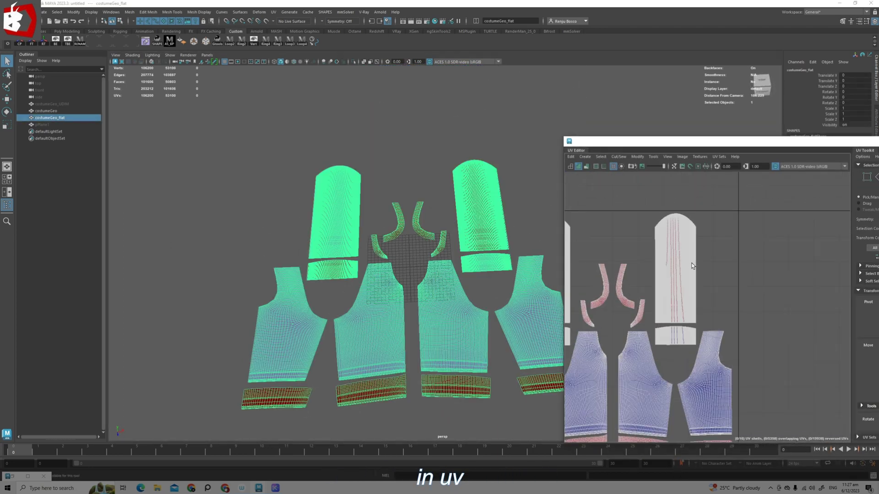
left_click_drag(507, 275, 348, 241, "alt")
left_click(433, 269)
left_click_drag(433, 268, 430, 198, "alt")
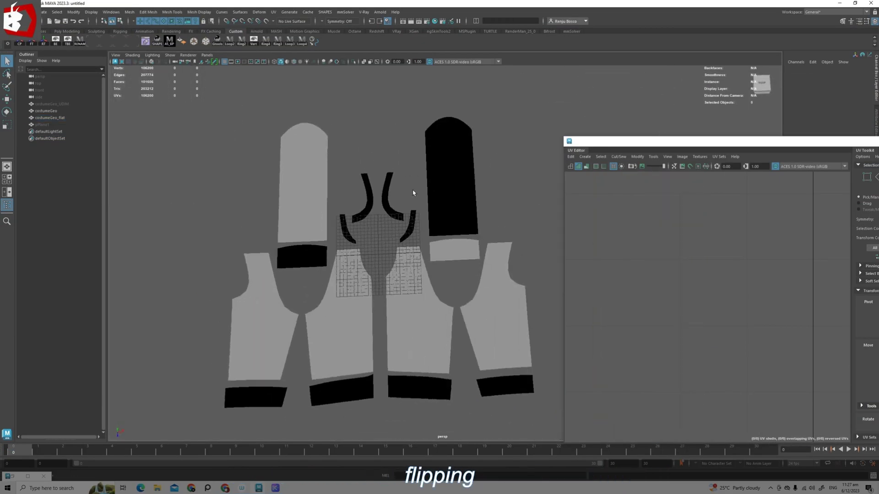
middle_click_drag(418, 189, 450, 196, "alt")
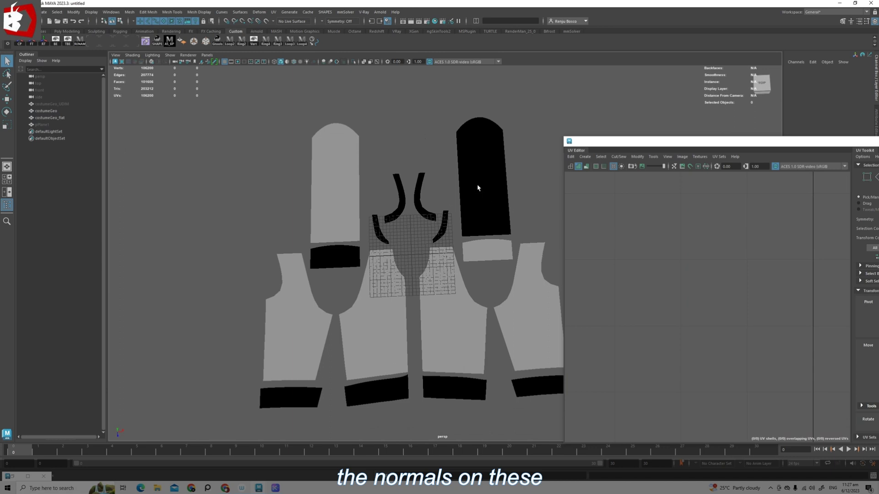
scroll(446, 236, "down", 2)
scroll(505, 264, "down", 5)
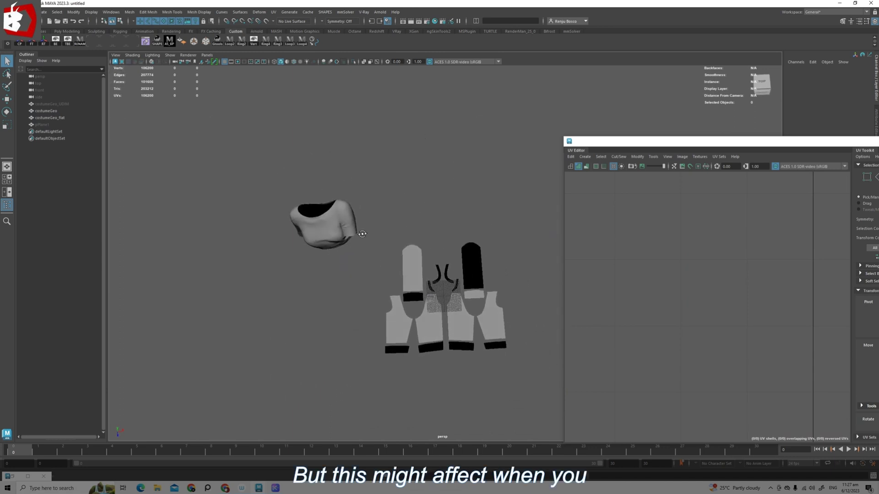
left_click_drag(439, 278, 424, 260, "alt")
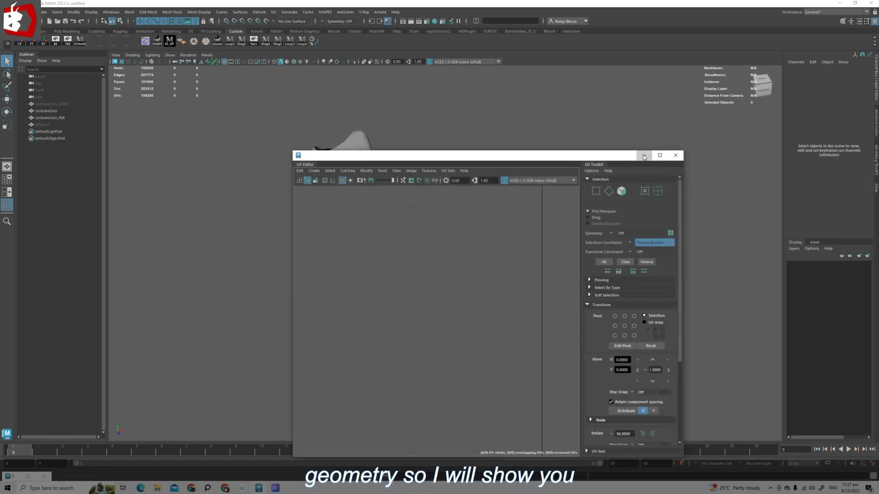
Minimize the UV Editor and create a blend shape on costumeGeo_flat with costumeGeo as the target.
left_click(644, 156)
left_click(556, 320)
left_click(440, 211, "shift")
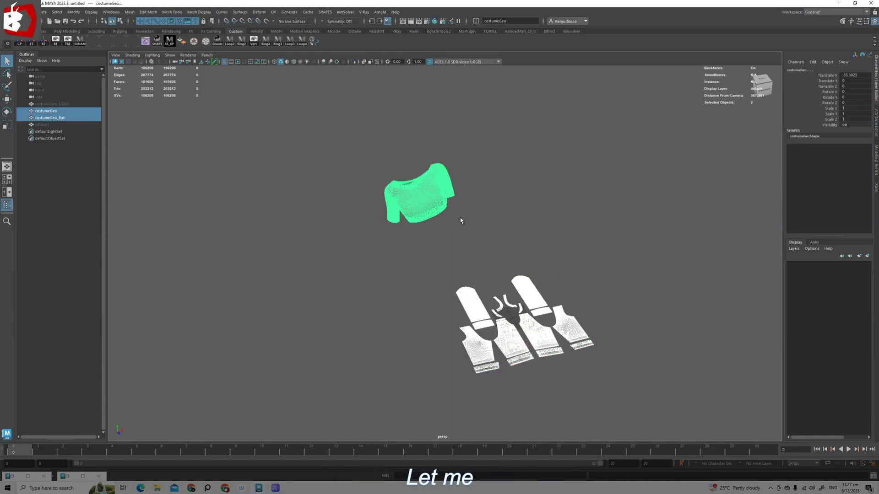
scroll(471, 231, "up", 2)
left_click(510, 308, "shift")
left_click(515, 316, "shift")
middle_click_drag(471, 211, 439, 198, "alt")
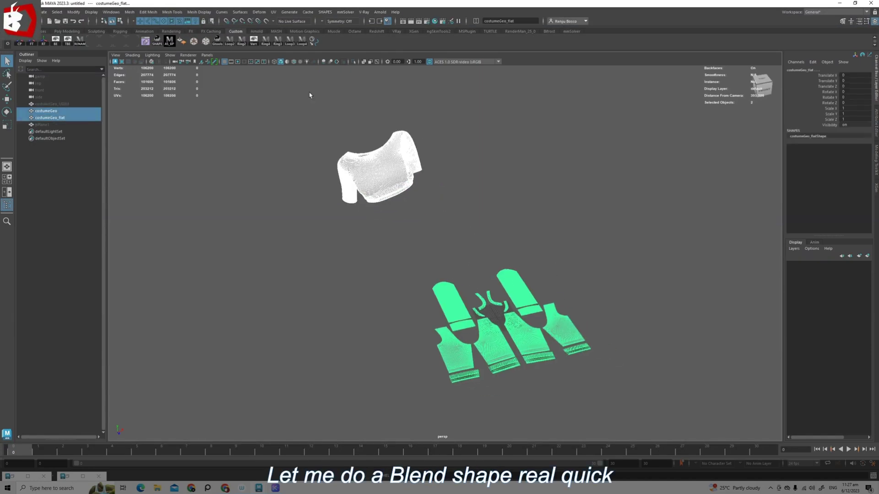
left_click(259, 12)
left_click(275, 30)
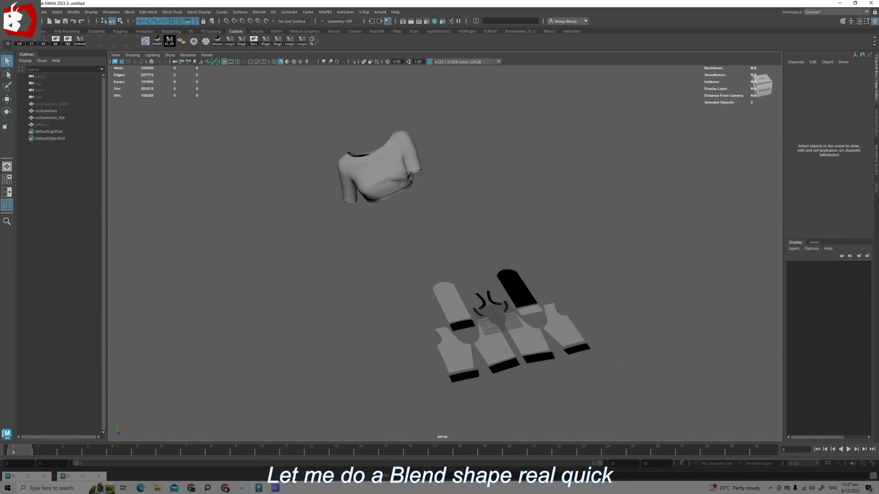
Set the costumeGeo weight of costumeGeo_flat's blend shape to 1.
left_click(576, 327)
left_click(799, 148)
middle_click_drag(485, 258, 544, 255)
left_click_drag(583, 257, 595, 258, "alt")
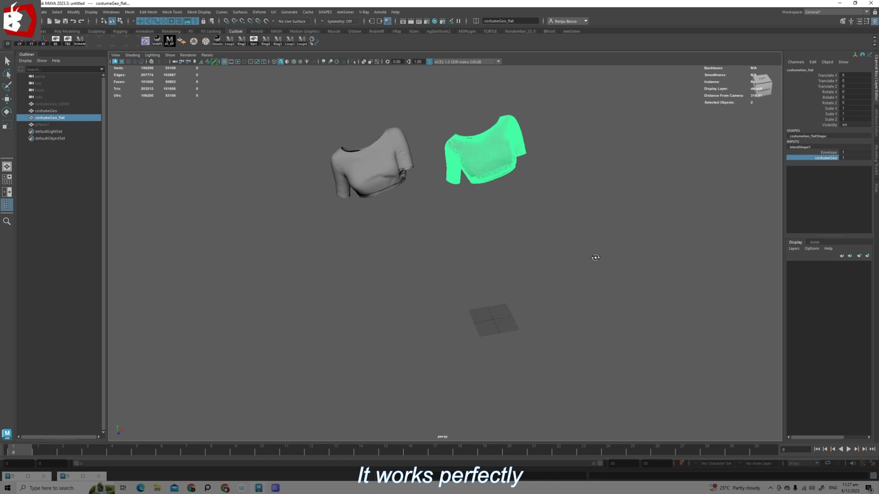
Turn off selection highlighting and scrub costumeGeo_flat's costumeGeo blend shape weight to preview the morph between the flat and original shapes.
left_click(170, 55)
left_click(202, 350)
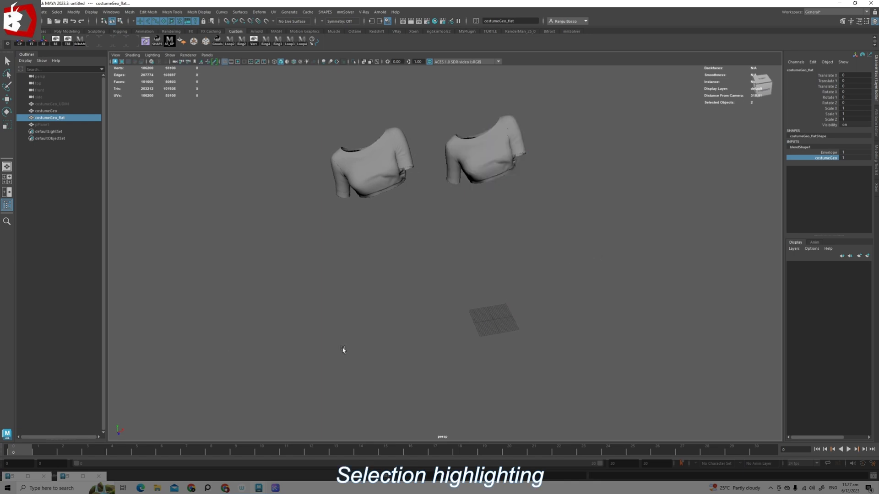
left_click_drag(226, 355, 481, 297, "alt")
right_click_drag(482, 297, 540, 279, "alt")
middle_click_drag(684, 249, 625, 255)
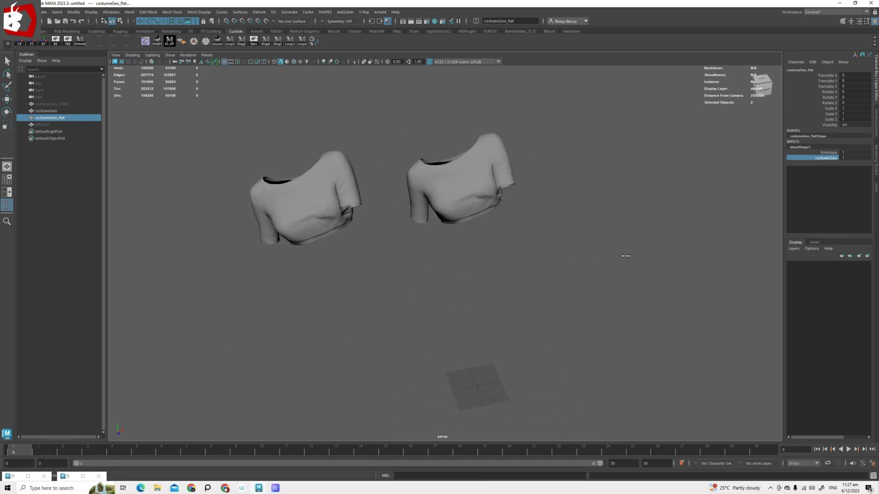
left_click_drag(649, 281, 399, 241, "alt")
middle_click_drag(566, 258, 509, 262)
left_click_drag(382, 237, 607, 277, "alt")
middle_click_drag(606, 277, 388, 257)
left_click_drag(388, 257, 476, 292, "alt")
Delete all history in the scene and remove costumeGeo and costumeGeo_flat.
key("q")
left_click_drag(587, 232, 517, 275)
left_click_drag(467, 300, 464, 291, "alt")
scroll(464, 291, "up", 2)
left_click(26, 12)
mouse_move(59, 103)
left_click(156, 103)
scroll(374, 199, "down", 4)
left_click_drag(375, 200, 353, 230, "alt")
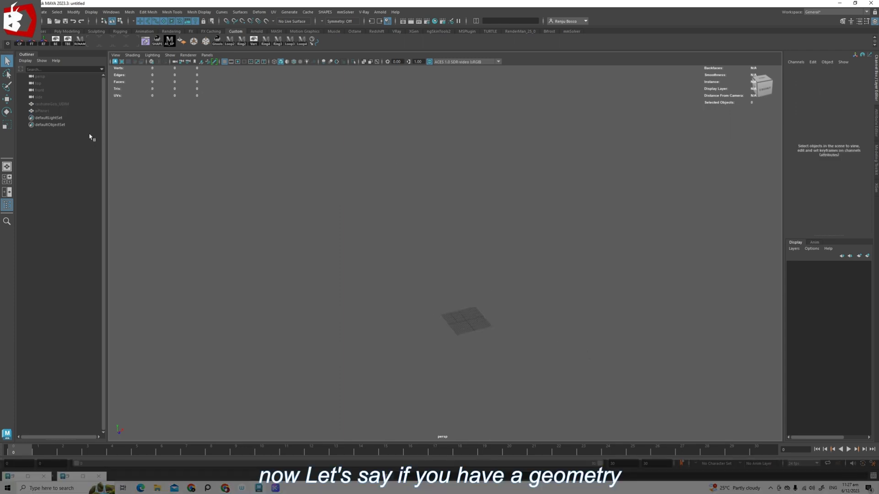
Show the hidden costumeGeo_UDIM mesh.
left_click(63, 104)
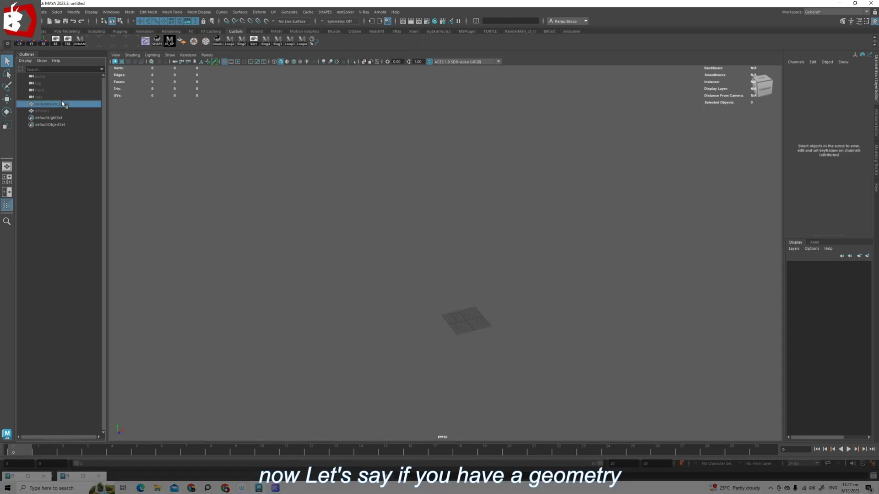
left_click(91, 12)
mouse_move(115, 59)
left_click(260, 59)
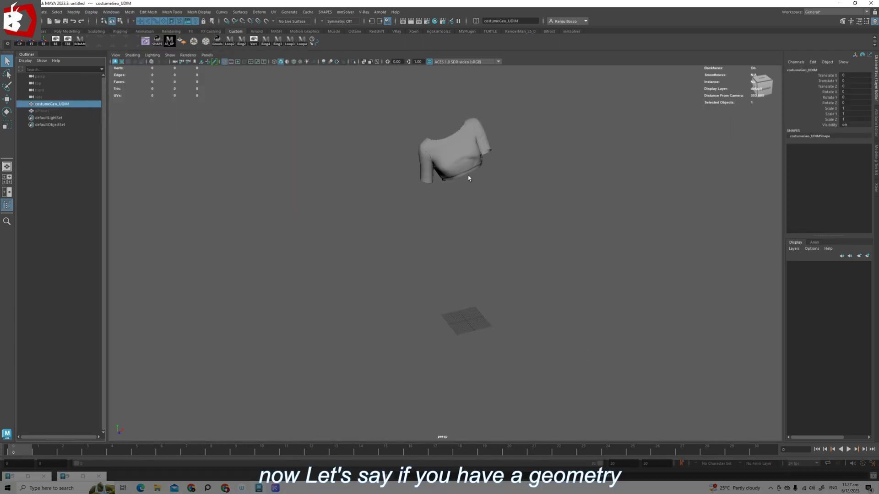
Open the UV Editor beside the costume and examine how costumeGeo_UDIM's shells are laid out across the UDIM tiles.
left_click(274, 13)
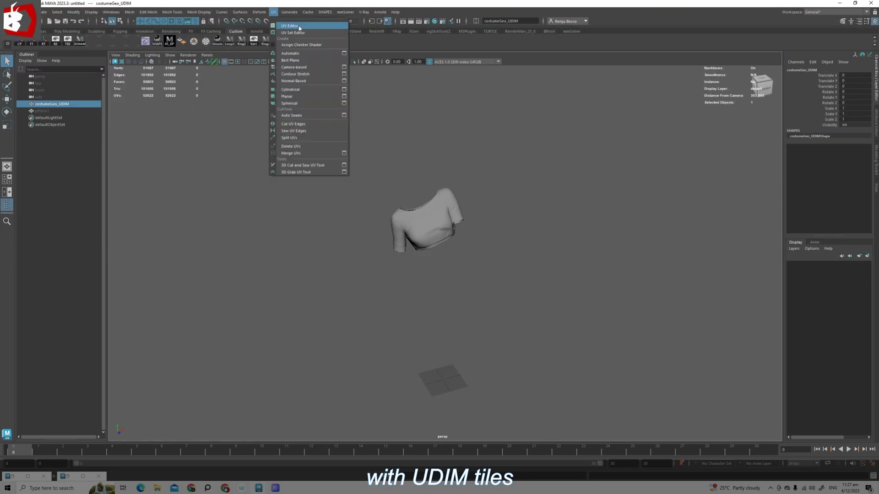
left_click(288, 25)
left_click_drag(400, 152, 400, 147)
right_click_drag(402, 292, 463, 288)
scroll(494, 235, "down", 10)
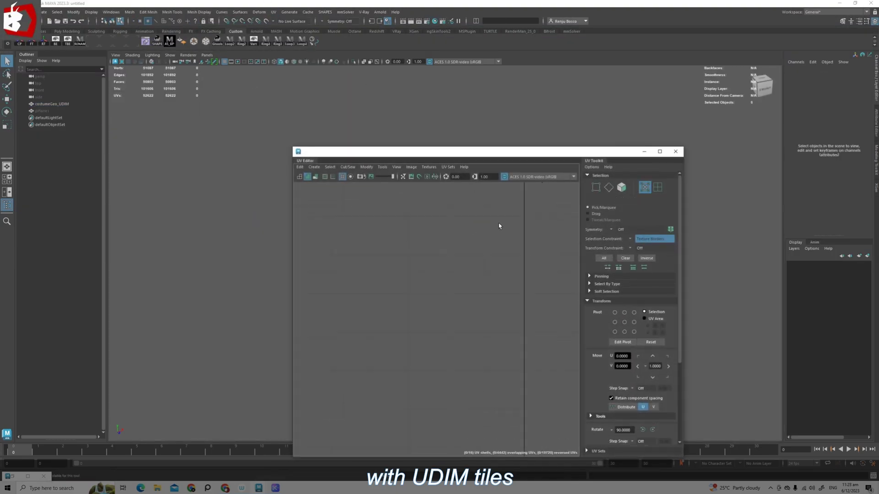
left_click_drag(437, 152, 688, 159)
middle_click_drag(755, 239, 624, 300, "alt")
scroll(624, 300, "up", 3)
scroll(416, 255, "up", 3)
right_click_drag(420, 257, 466, 210)
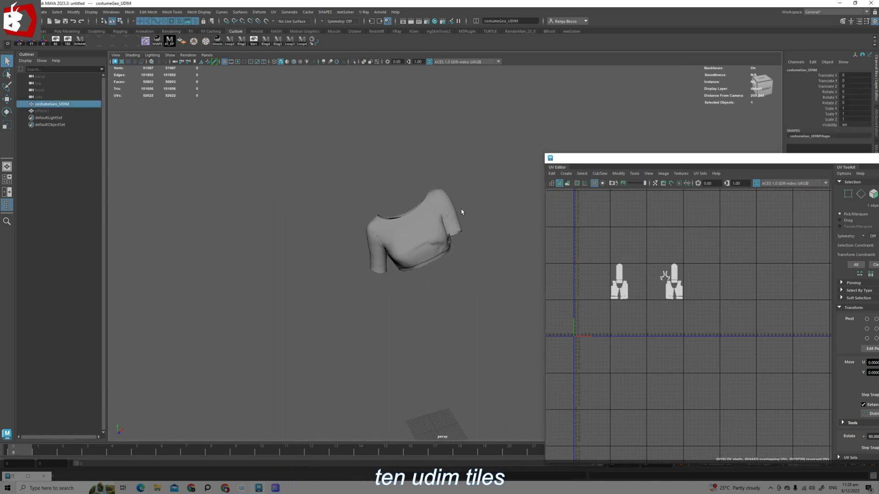
left_click_drag(454, 268, 351, 280, "alt")
scroll(354, 256, "up", 2)
left_click_drag(283, 261, 416, 157)
middle_click_drag(383, 156, 396, 215, "alt")
scroll(334, 210, "up", 3)
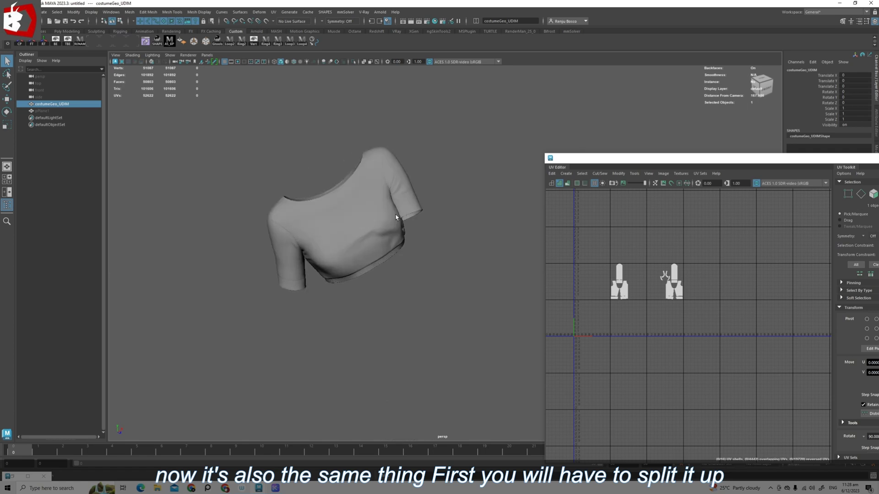
scroll(643, 285, "up", 3)
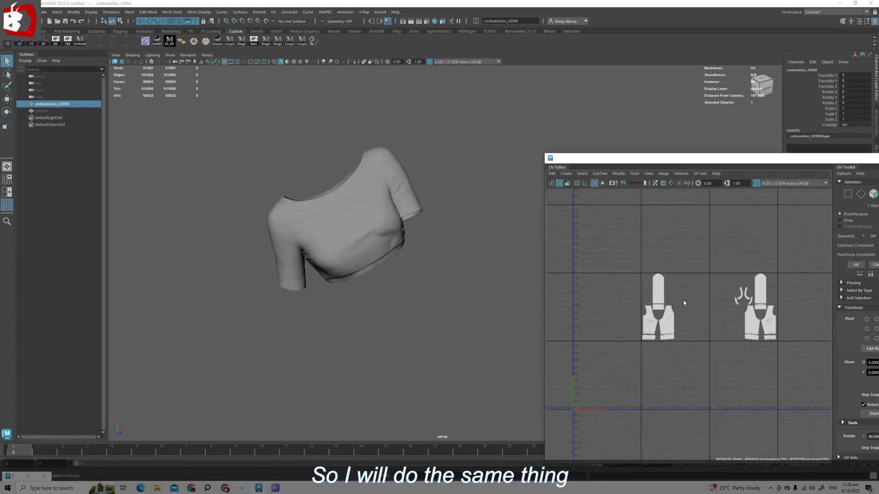
Select the UV border edges of all costumeGeo_UDIM shells, detach the mesh along them and return to object mode.
left_click_drag(703, 159, 537, 114)
middle_click_drag(555, 203, 534, 218, "alt")
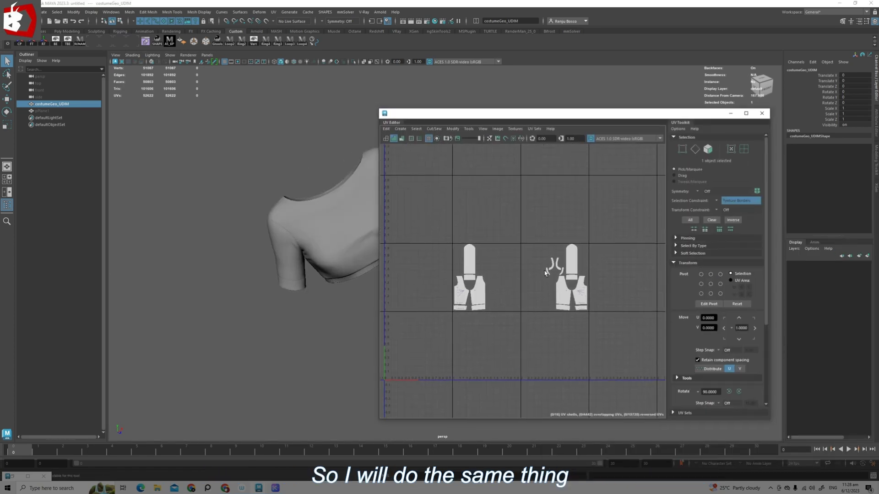
right_click_drag(469, 254, 474, 147)
left_click_drag(429, 188, 547, 343)
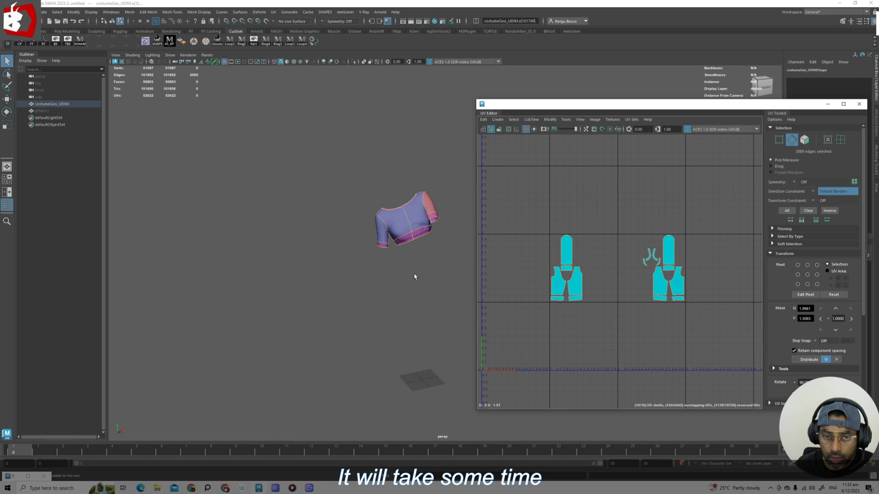
left_click_drag(414, 274, 451, 329, "alt")
right_click_drag(338, 283, 364, 274, "alt")
left_click_drag(363, 275, 372, 302, "alt")
right_click_drag(374, 207, 369, 312, "shift")
right_click_drag(425, 163, 425, 164)
Run a mesh Cleanup on the detached costumeGeo_UDIM.
scroll(420, 178, "down", 4)
middle_click_drag(419, 185, 359, 186, "alt")
scroll(337, 235, "up", 2)
scroll(337, 234, "down", 3)
left_click_drag(337, 235, 351, 249, "alt")
middle_click_drag(403, 289, 357, 269, "alt")
scroll(312, 244, "up", 3)
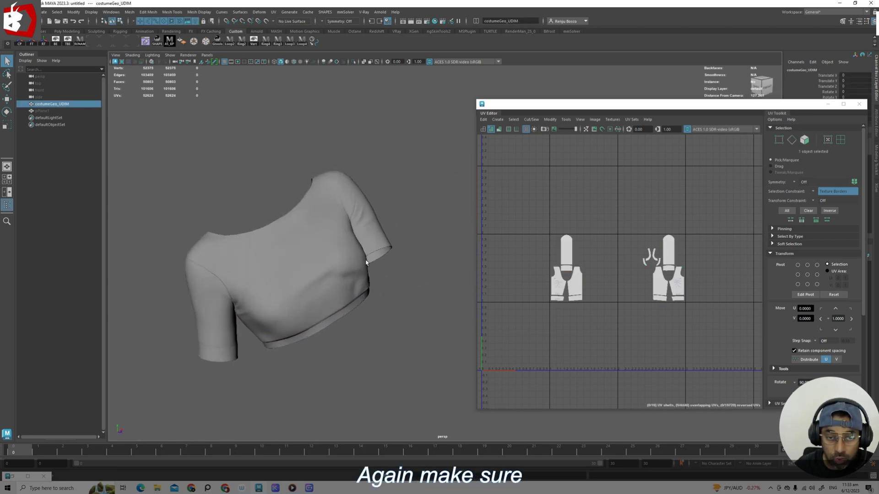
middle_click_drag(311, 245, 347, 251, "alt")
left_click(133, 15)
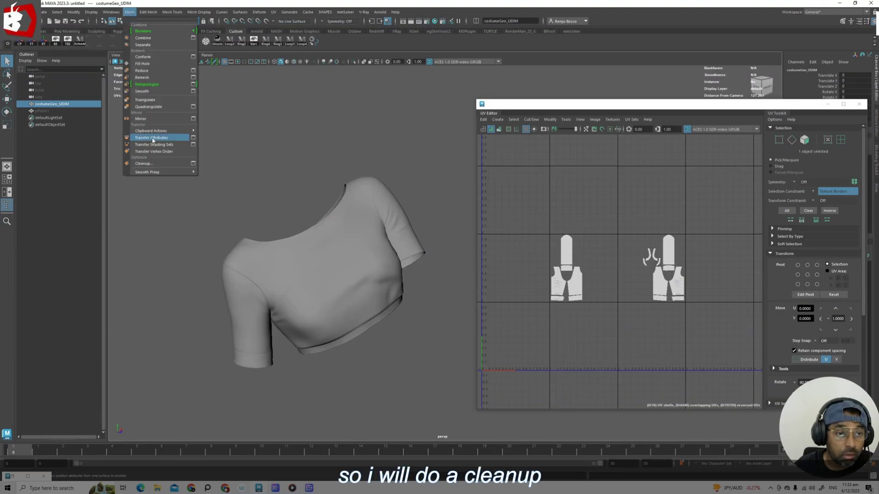
left_click(192, 165)
left_click(162, 431)
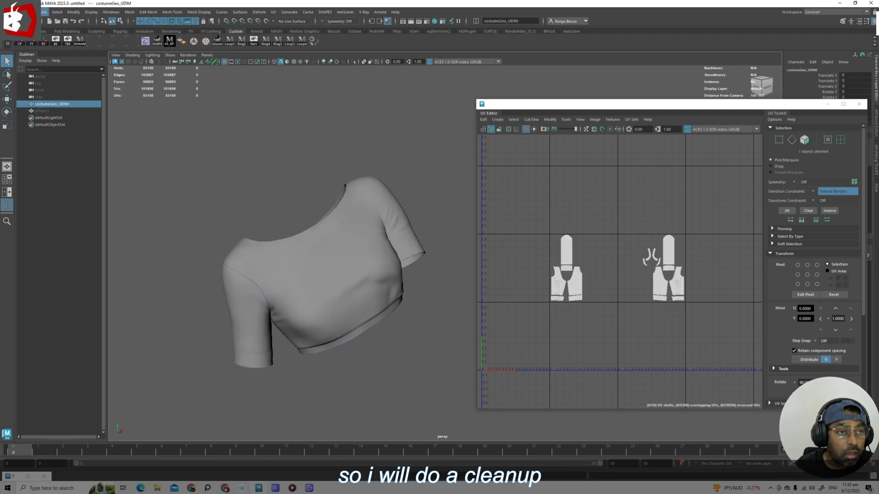
Delete the construction history left by the cleanup on costumeGeo_UDIM.
left_click(25, 12)
mouse_move(87, 128)
left_click(151, 99)
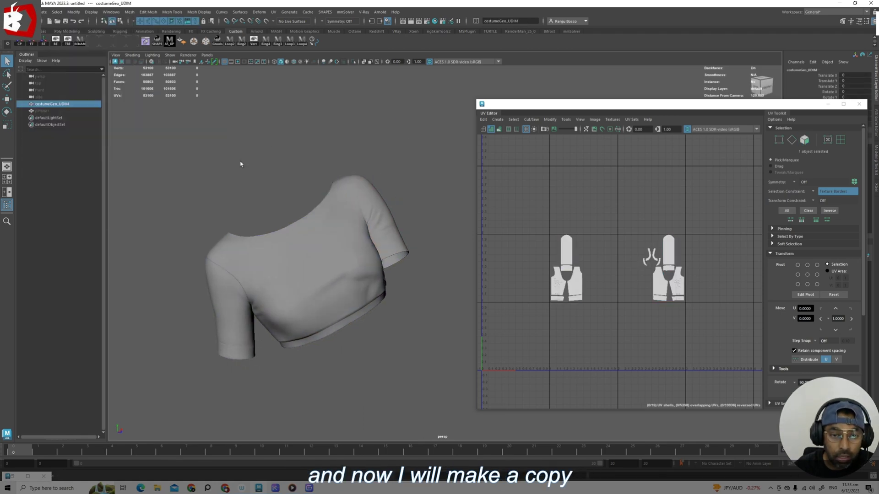
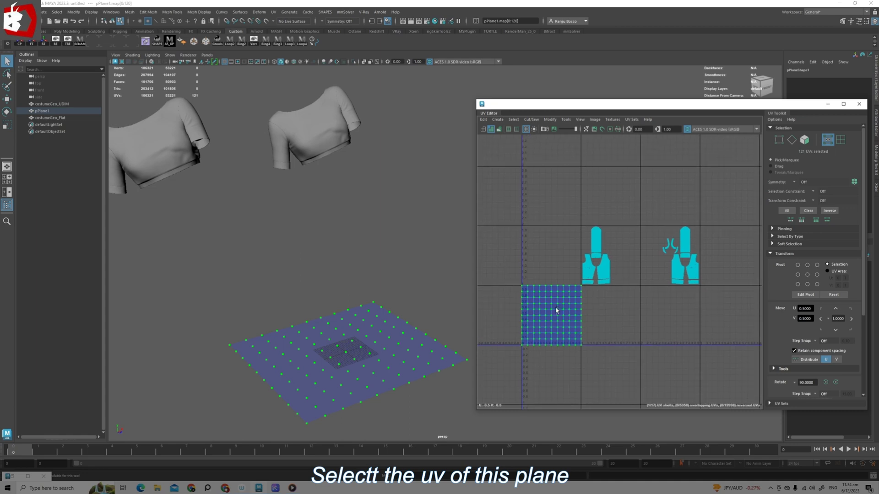
Scale pPlane1's UVs up to about four tiles wide and move them to about U 2, V 1.17 over the costume shells.
key("r")
left_click_drag(553, 315, 702, 281)
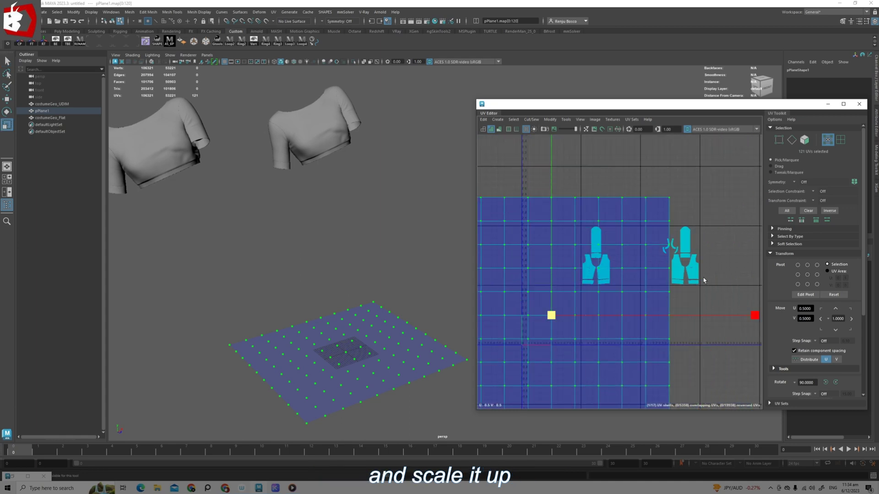
scroll(666, 277, "down", 2)
key("w")
key("w")
left_click_drag(629, 307, 700, 303)
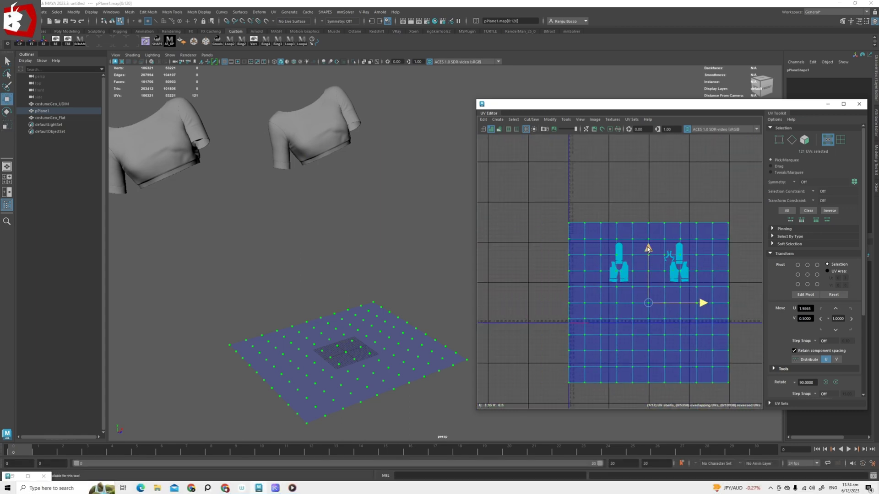
left_click_drag(648, 248, 648, 221)
scroll(649, 242, "up", 2)
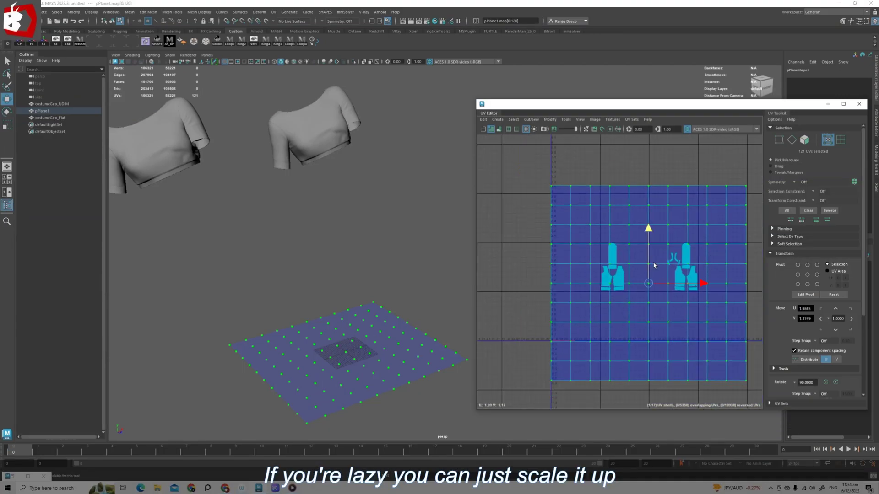
Scale pPlane1's UVs down to just over two tiles wide and shift them slightly so they enclose both costume shell groups.
key("r")
left_click_drag(648, 283, 634, 287)
scroll(634, 286, "up", 3)
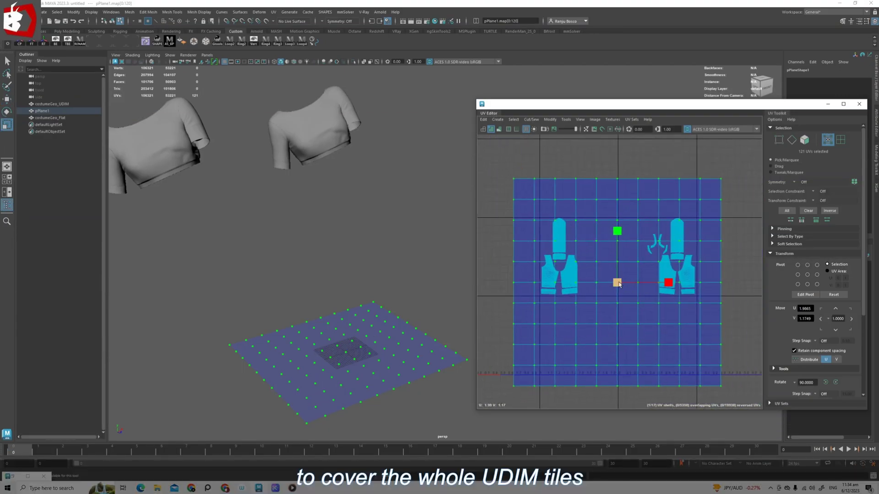
scroll(563, 212, "down", 5)
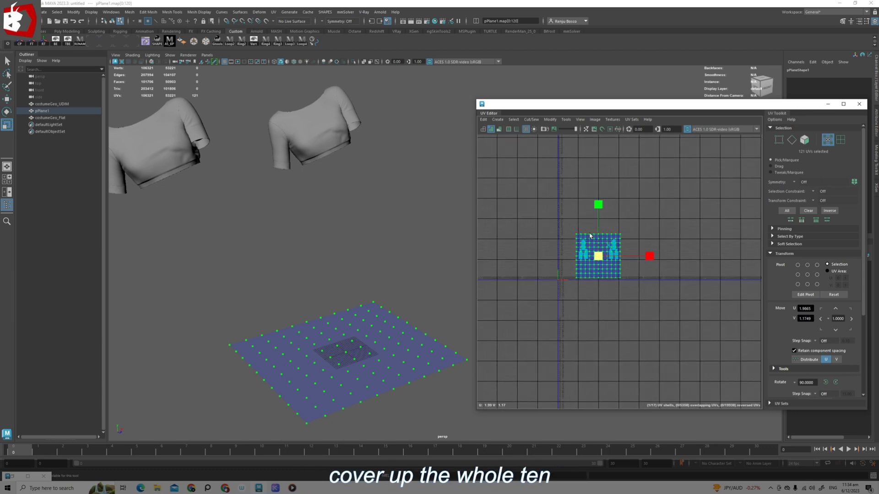
scroll(590, 235, "up", 6)
scroll(641, 246, "down", 1)
key("w")
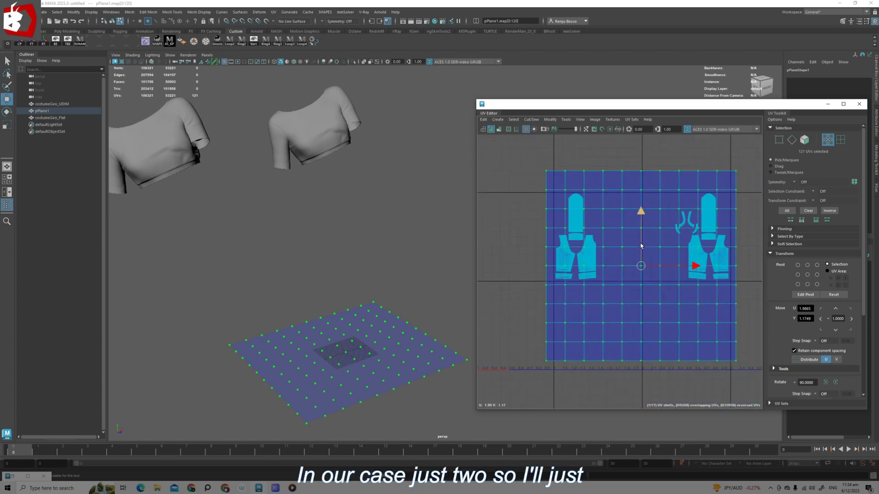
left_click_drag(641, 213, 641, 209)
left_click_drag(688, 263, 638, 265)
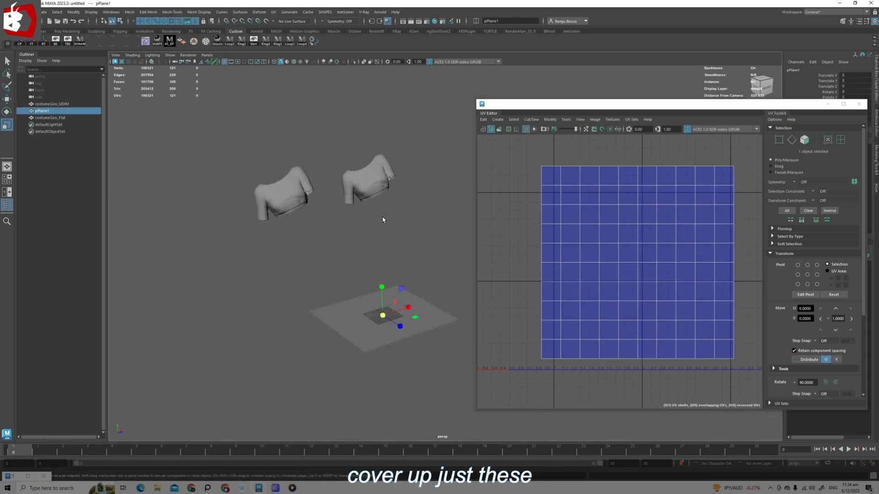
Turn selection highlighting on in the viewport with pPlane1 selected.
key("q")
mouse_move(434, 324)
left_mouse_down("alt")
mouse_move(423, 324)
mouse_move(432, 315)
left_mouse_up("alt")
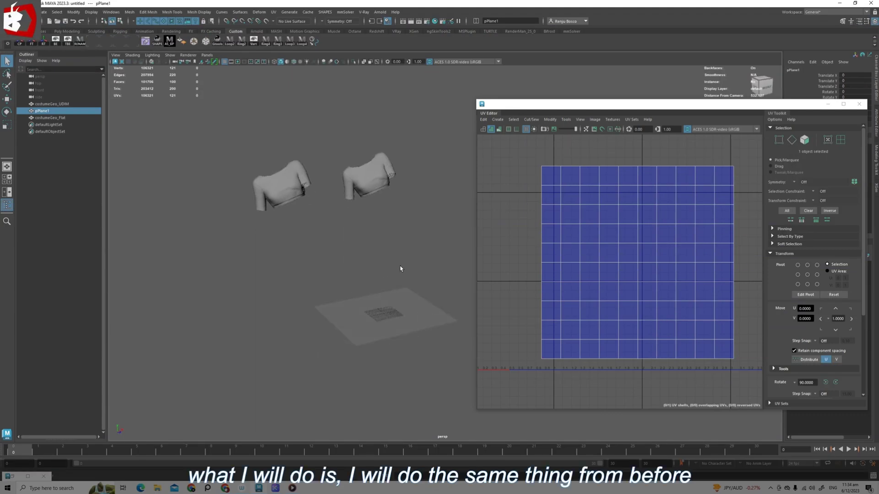
left_click_drag(402, 271, 383, 287, "alt")
left_click_drag(391, 335, 391, 334, "alt")
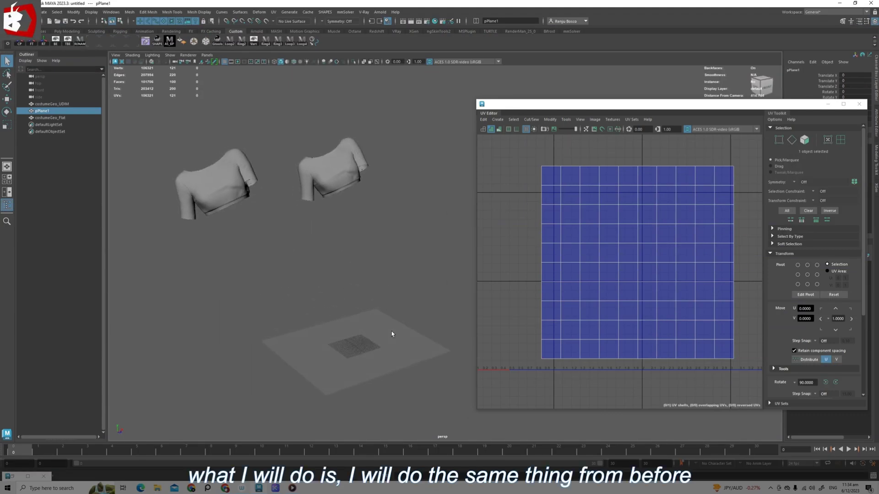
left_click(170, 55)
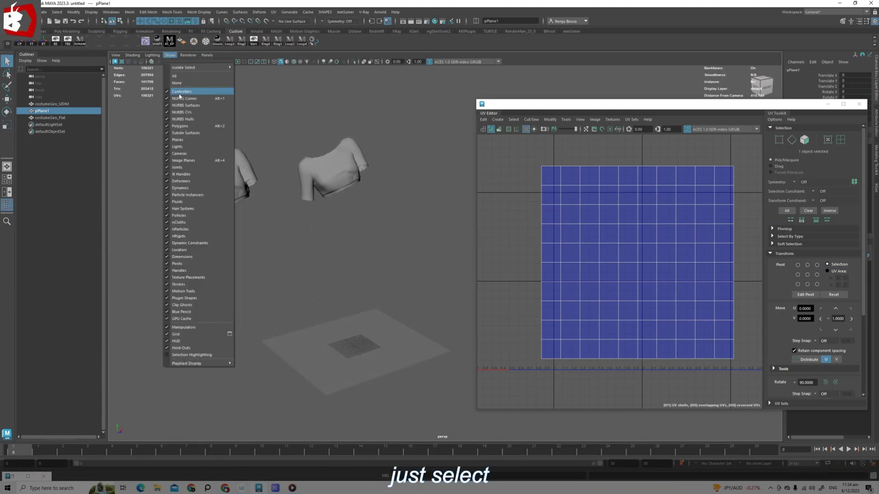
left_click(196, 356)
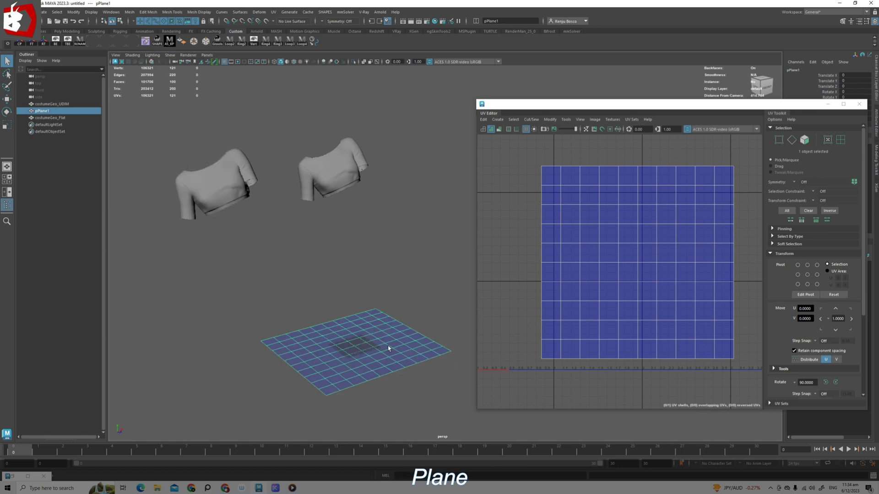
Transfer only vertex position from pPlane1 to costumeGeo_Flat, using UV sample space and the Closest to point search method.
left_click(339, 160, "shift")
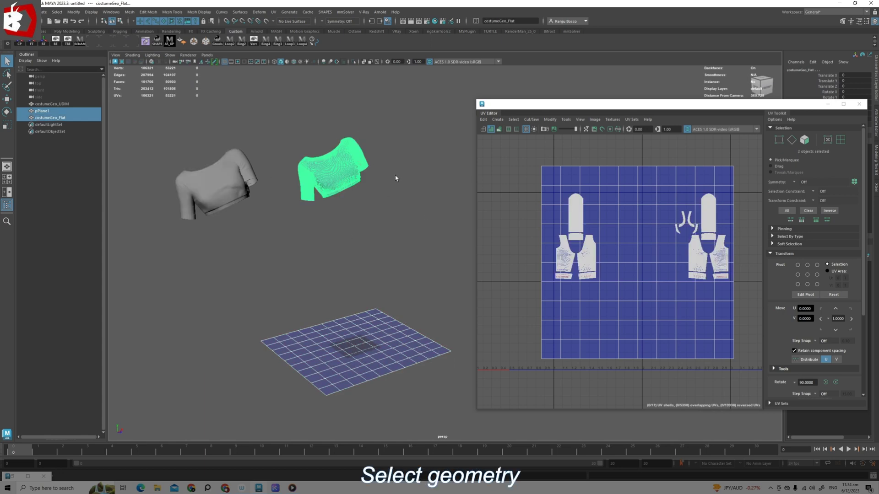
left_click(129, 12)
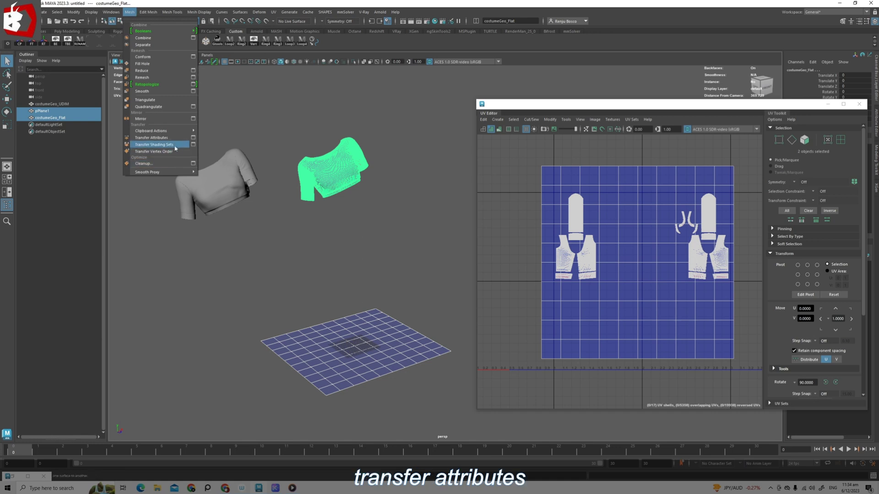
left_click(193, 137)
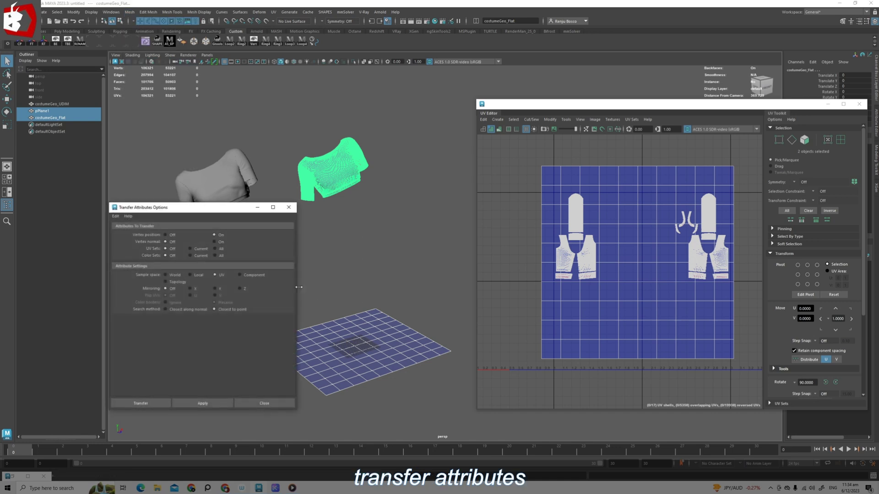
left_click(158, 404)
left_click_drag(275, 279, 320, 333, "alt")
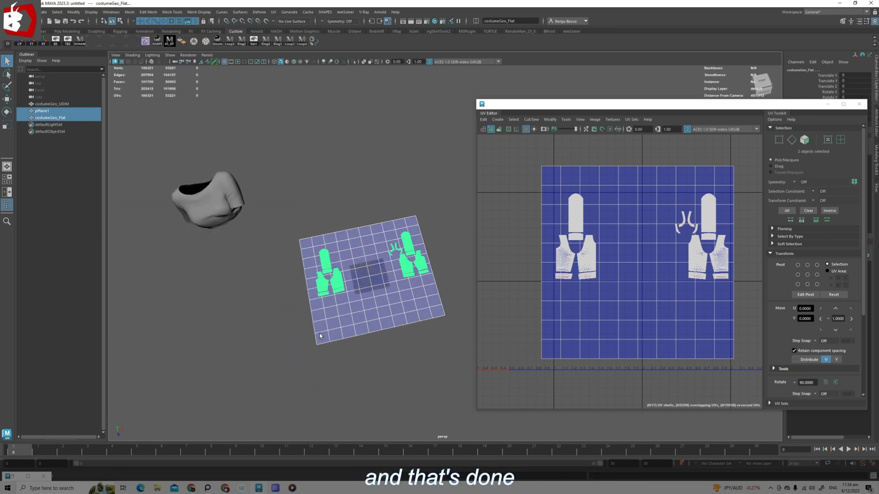
right_click_drag(319, 333, 392, 385, "alt")
Deselect the meshes and delete all history in the scene.
left_click(393, 386)
left_click_drag(392, 386, 430, 347, "alt")
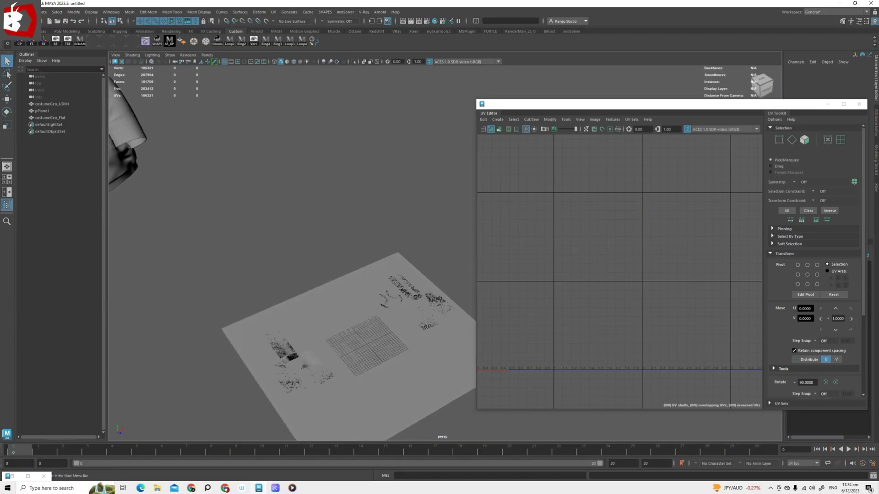
left_click(25, 12)
mouse_move(90, 104)
left_click(133, 102)
Hide pPlane1 beneath the flattened costume pieces.
middle_click_drag(406, 349, 377, 309, "alt")
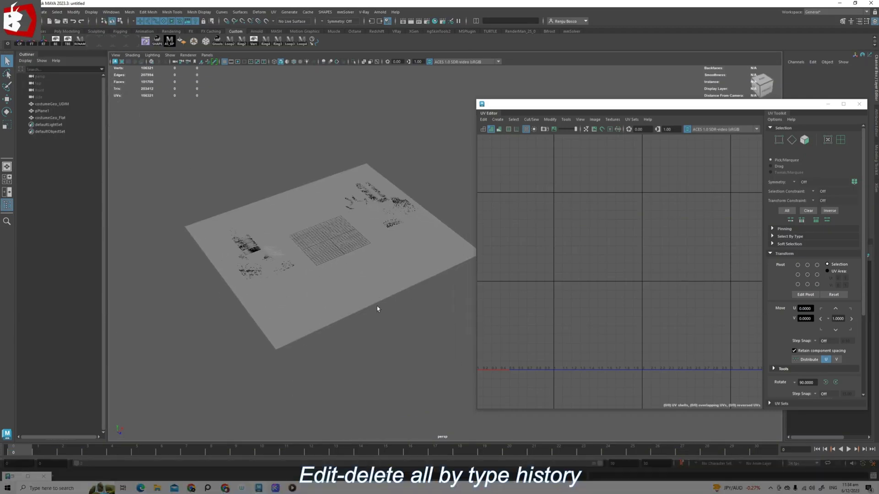
left_click(377, 309)
key("ctrl+h")
Unlock the normals of the flattened costumeGeo_Flat mesh.
left_click_drag(203, 322, 371, 194)
scroll(371, 194, "up", 2)
left_click(199, 12)
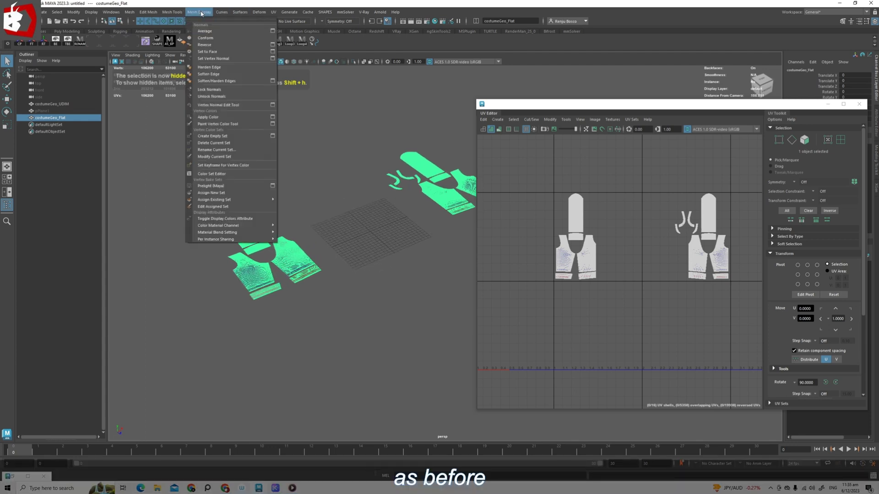
left_click(212, 96)
left_click(384, 277)
Create a blend shape on costumeGeo_Flat with costumeGeo_UDIM as its target.
left_click_drag(385, 276, 314, 304, "alt")
left_click(308, 306)
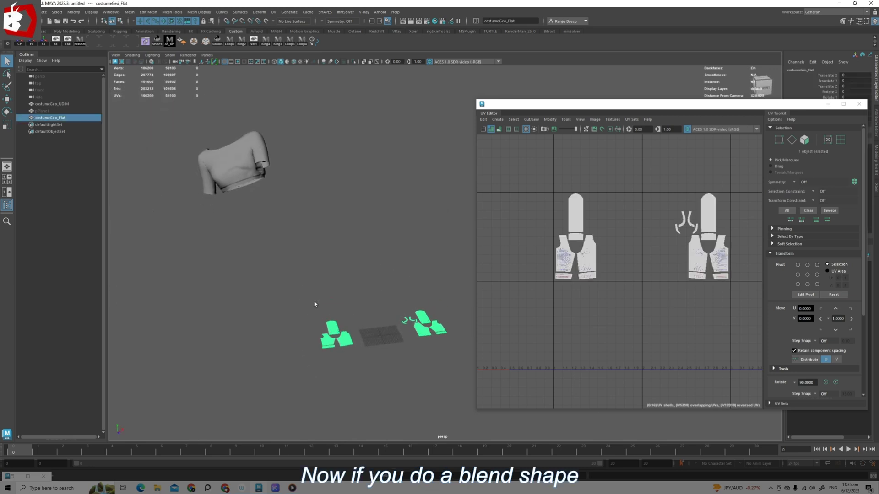
left_click(242, 172)
left_click(331, 330)
left_click(226, 150)
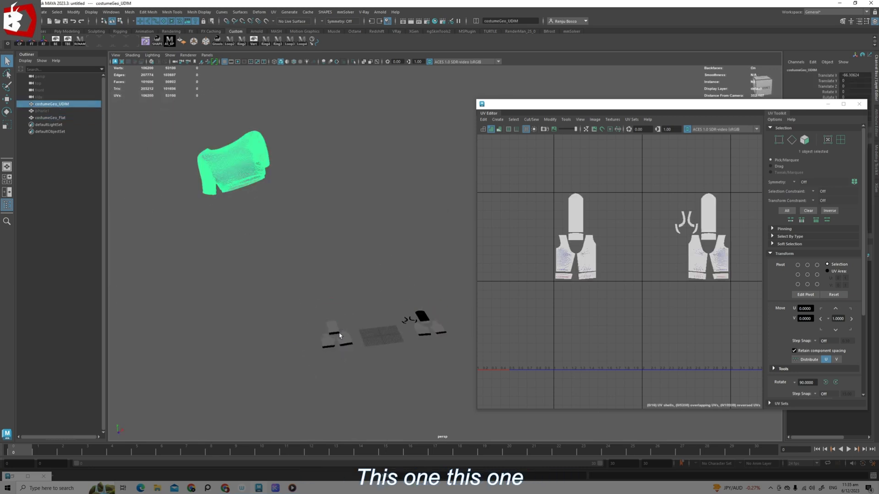
left_click(339, 336, "shift")
left_click(259, 11)
left_click(270, 32)
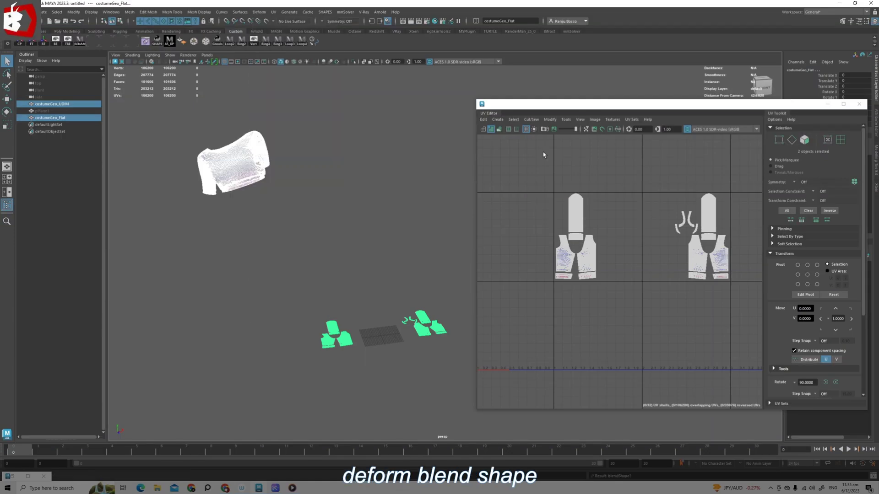
Set the costumeGeo_UDIM blend shape weight to 1 on costumeGeo_Flat and close the UV Editor.
left_click_drag(801, 103, 845, 417)
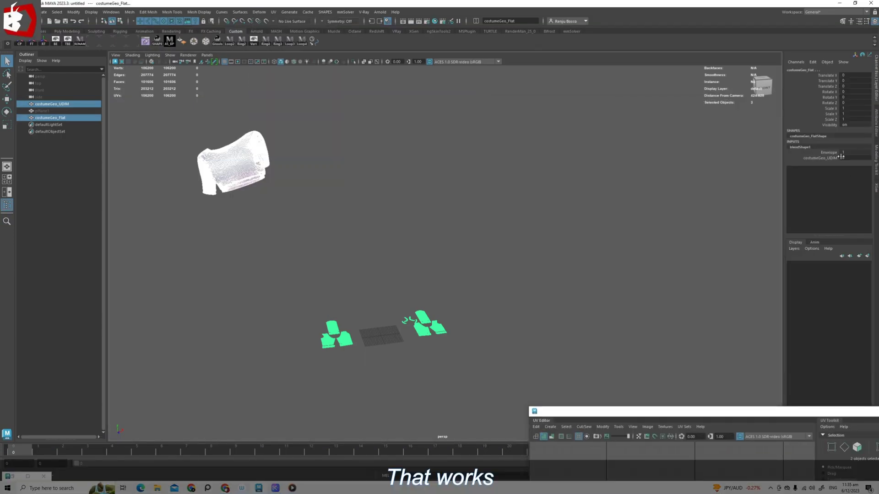
middle_click_drag(423, 271, 434, 247)
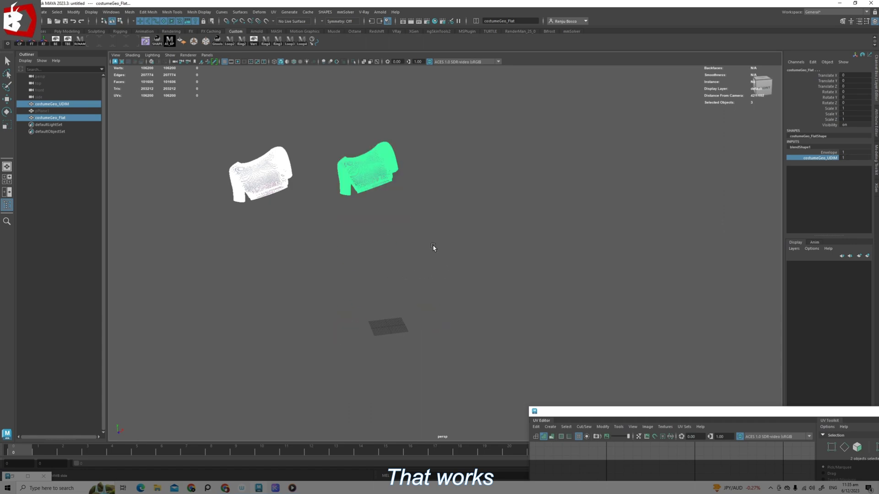
scroll(421, 245, "up", 4)
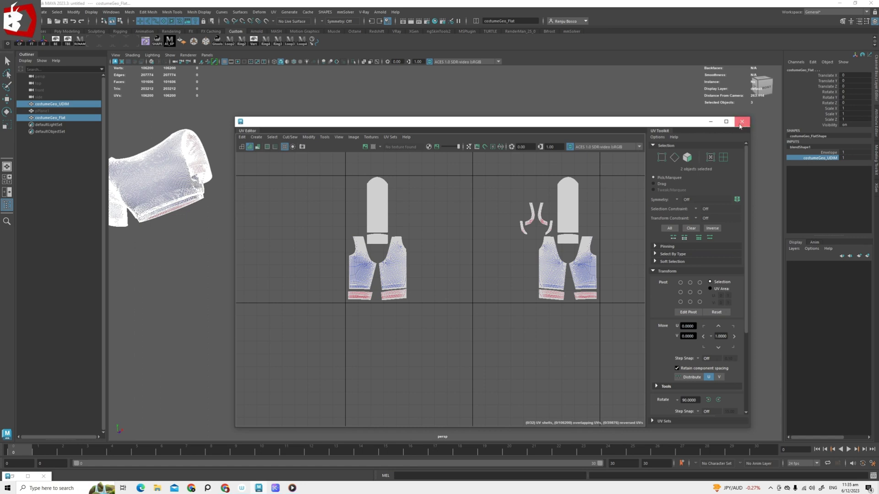
left_click(740, 125)
middle_click_drag(348, 241, 494, 245, "alt")
left_click_drag(494, 245, 481, 241, "alt")
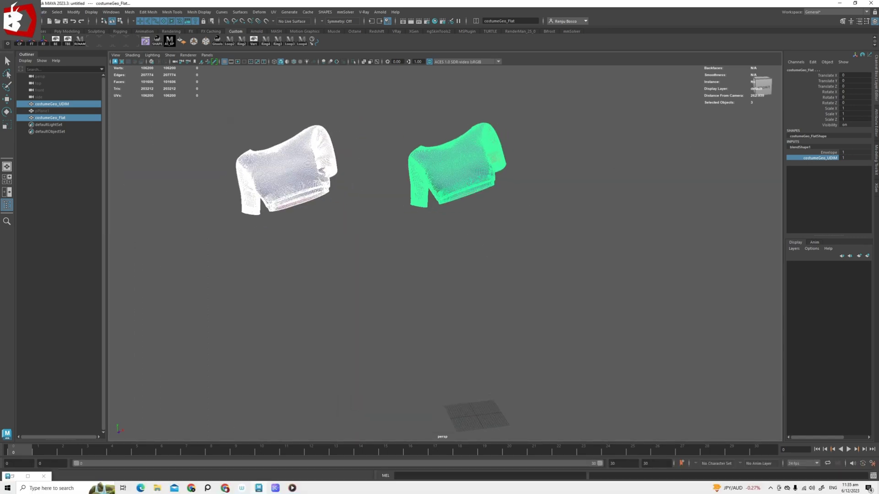
Delete all history in the scene and remove the costumeGeo_Flat mesh.
left_click(28, 12)
mouse_move(98, 101)
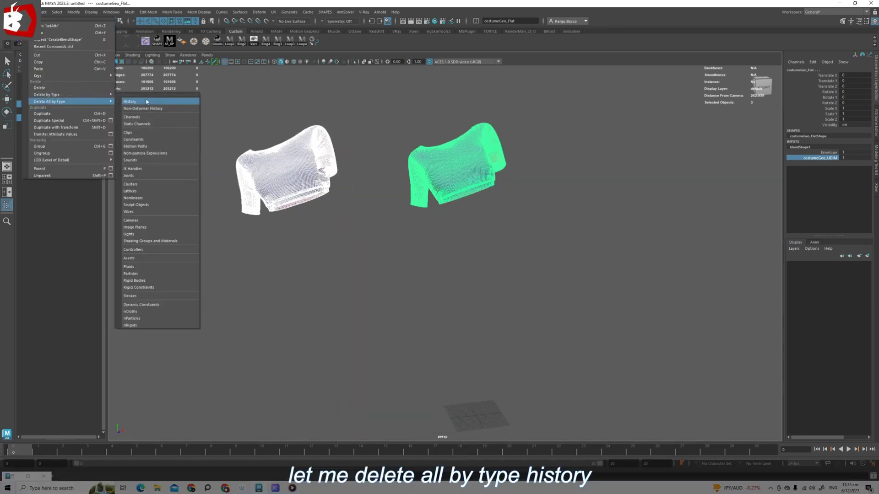
left_click(146, 101)
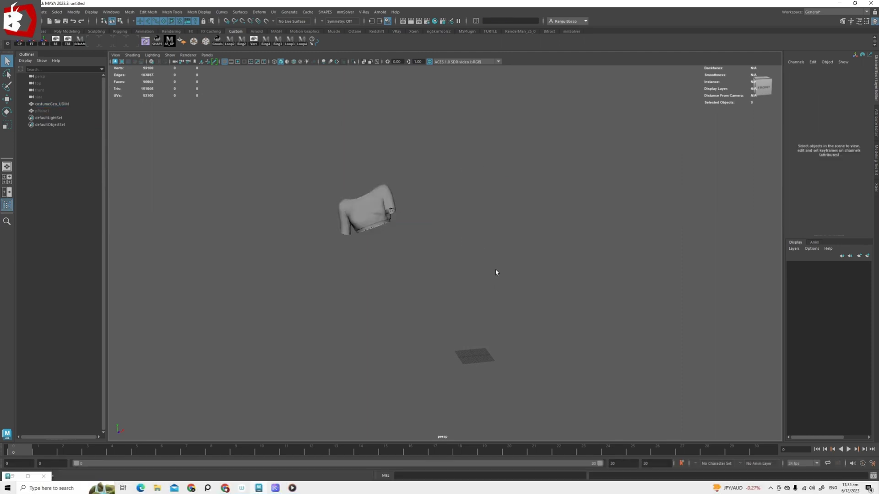
Set the Translate X of costumeGeo_UDIM to 0.
left_click(384, 206)
scroll(224, 169, "up", 3)
left_click_drag(224, 169, 247, 204, "alt")
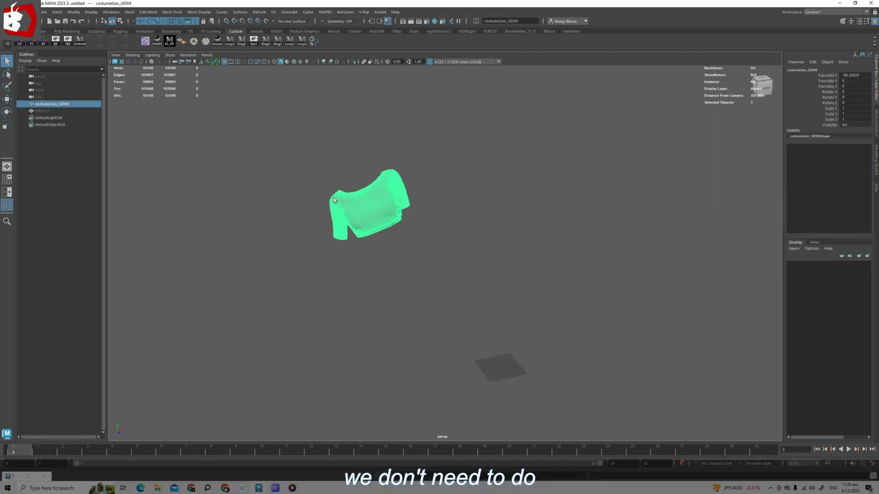
middle_click_drag(293, 208, 266, 184, "alt")
scroll(266, 185, "up", 3)
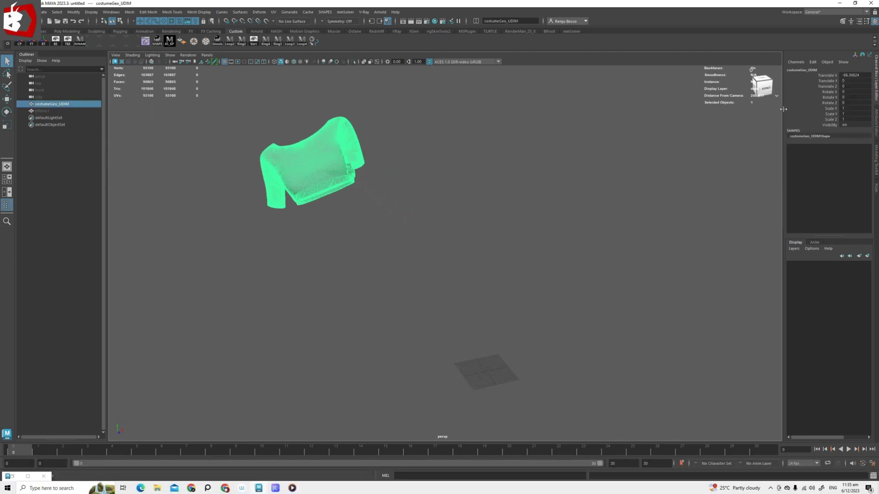
double_click(854, 75)
type("0")
key("Return")
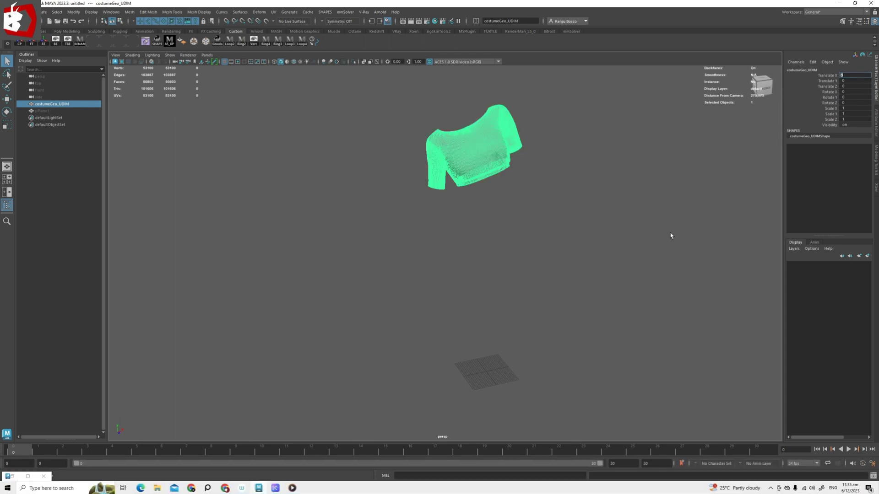
Open the Bifrost Graph Editor with nothing selected and create a new graph.
left_click_drag(517, 407, 445, 310, "alt")
left_click(535, 359)
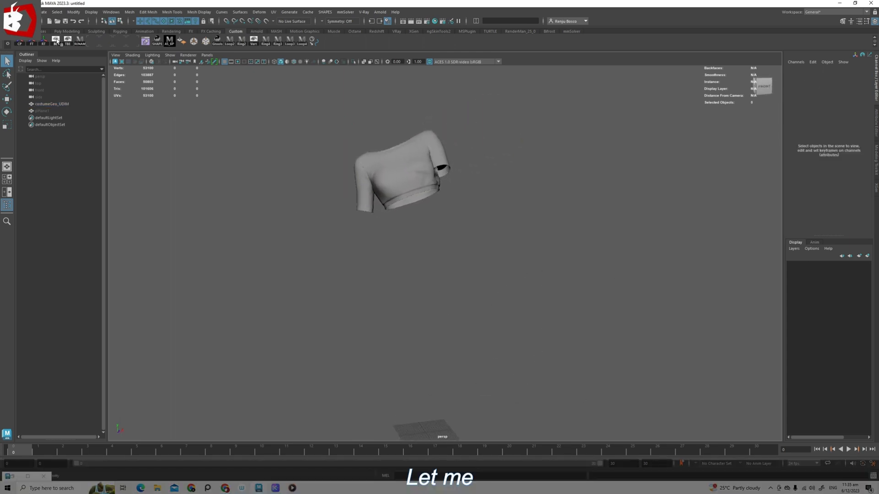
left_click(76, 11)
mouse_move(42, 12)
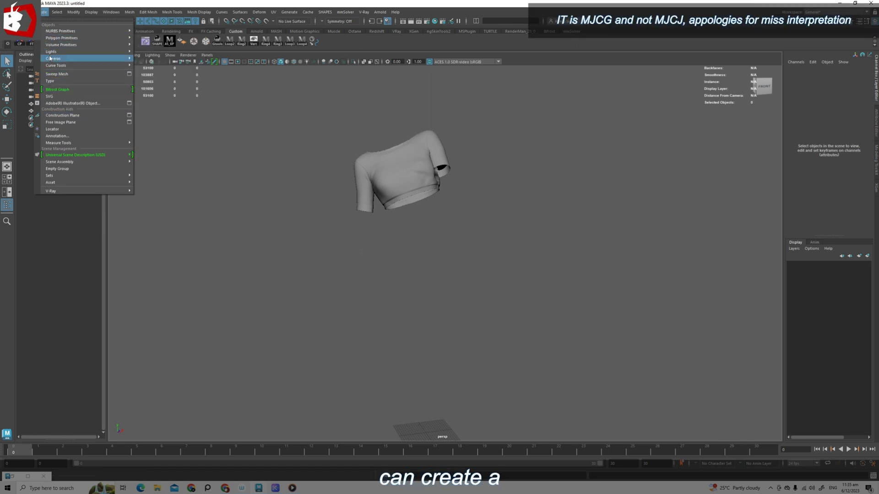
mouse_move(110, 12)
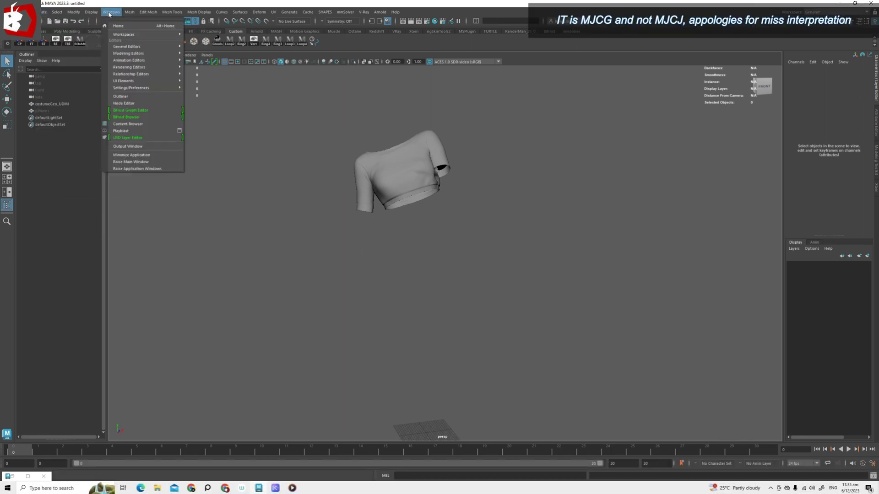
left_click(145, 111)
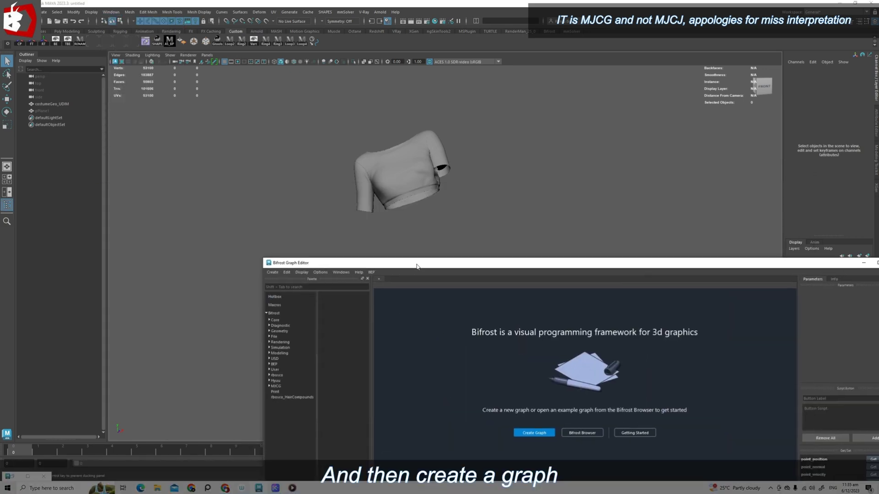
left_click(518, 421)
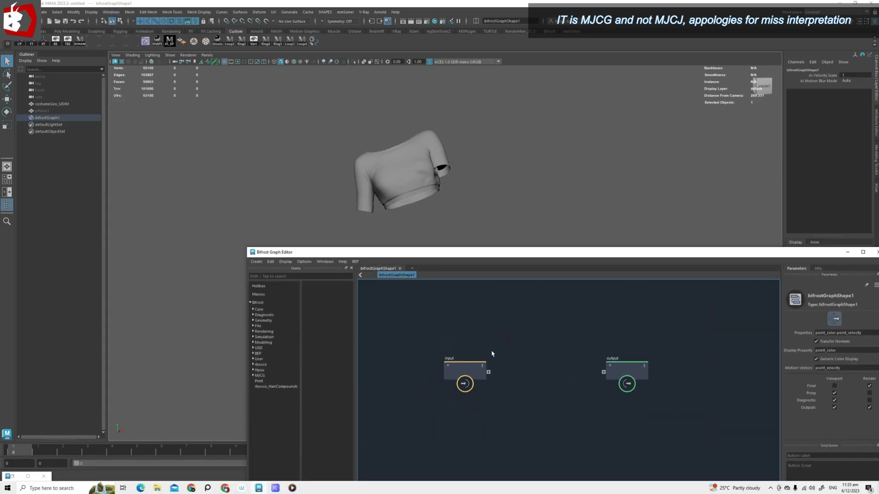
Enlarge the Bifrost Graph Editor window and position it over the viewport so the whole graph area is accessible.
left_click(459, 370)
left_click_drag(404, 252, 291, 104)
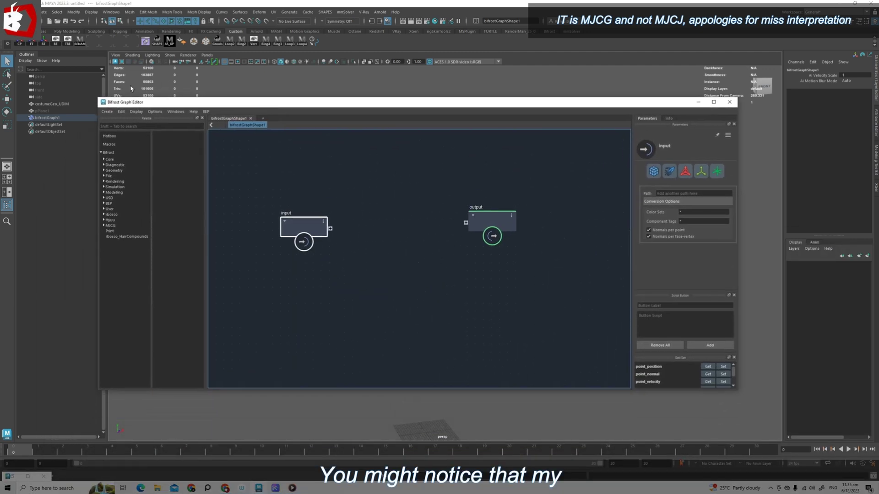
left_click_drag(136, 105, 142, 99)
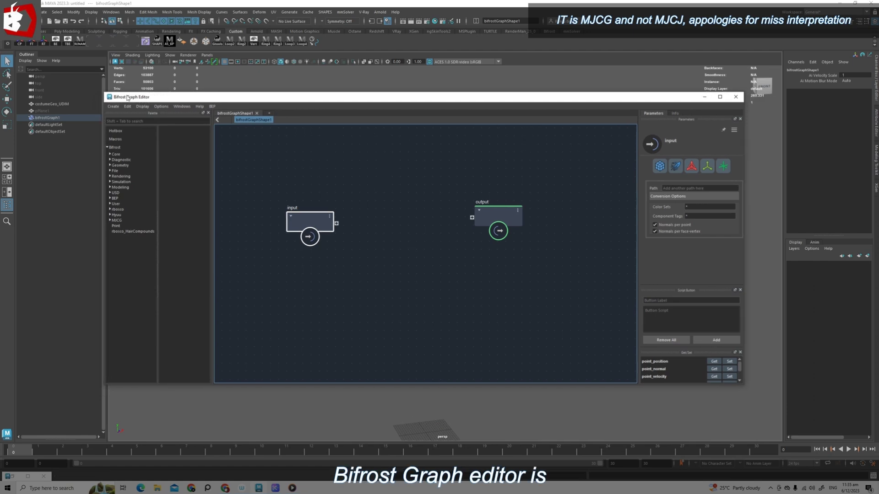
left_click_drag(142, 100, 147, 100)
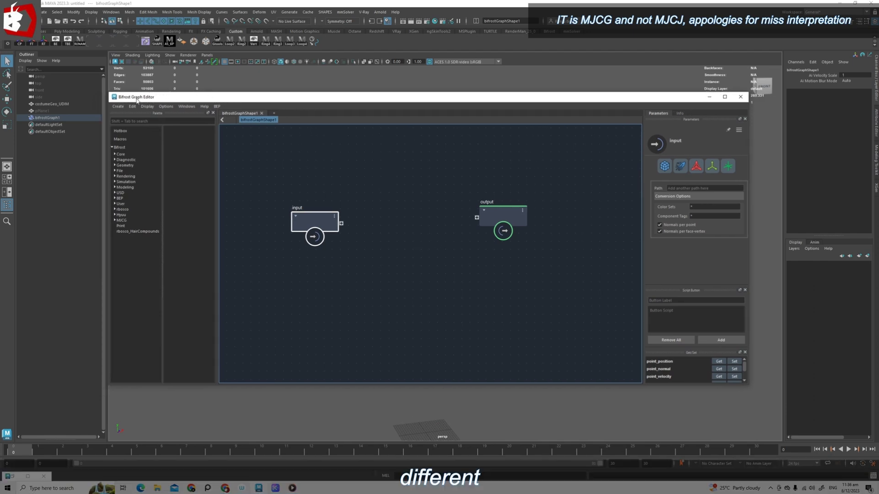
left_click_drag(230, 102, 232, 103)
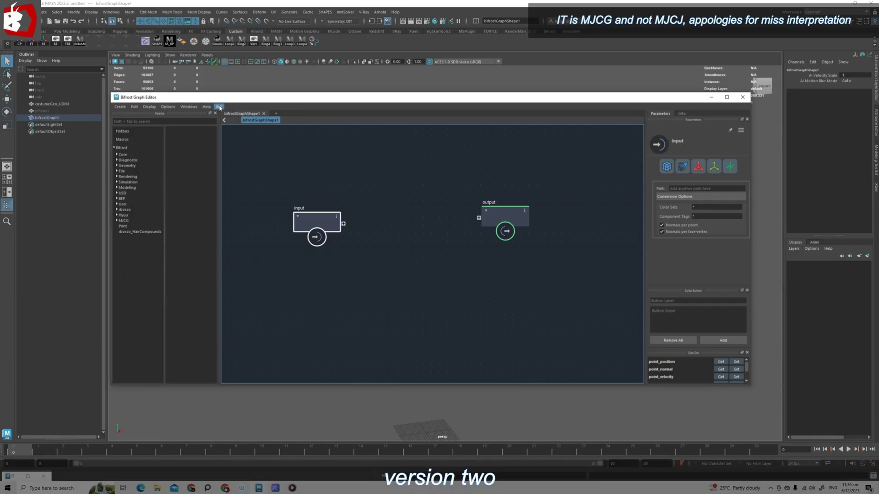
left_click_drag(220, 97, 207, 76)
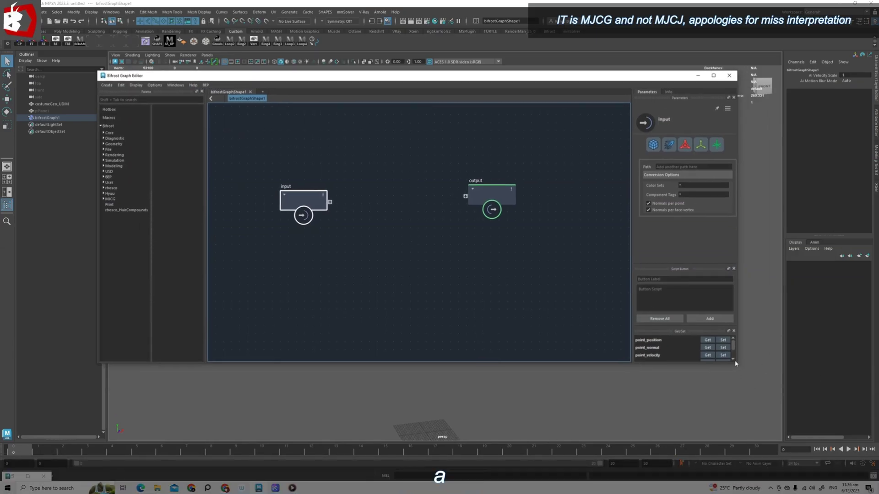
left_click_drag(738, 365, 812, 416)
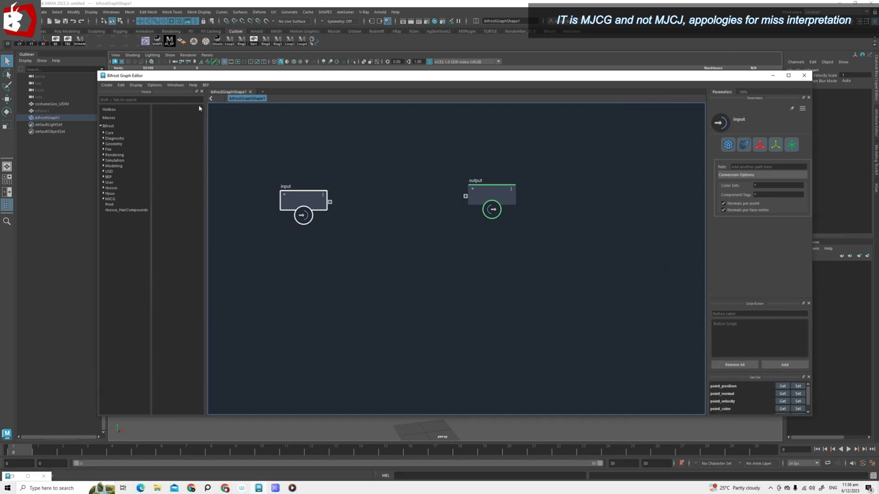
left_click_drag(214, 77, 233, 77)
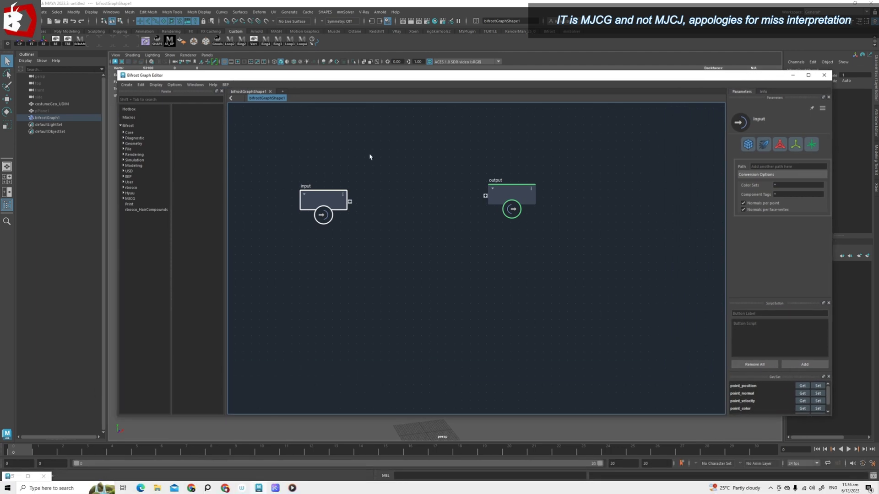
Switch to the browser and examine the HeydoubleU and MJCG Gumroad pages for the Bifrost editor add-on and compound packs.
left_click(228, 487)
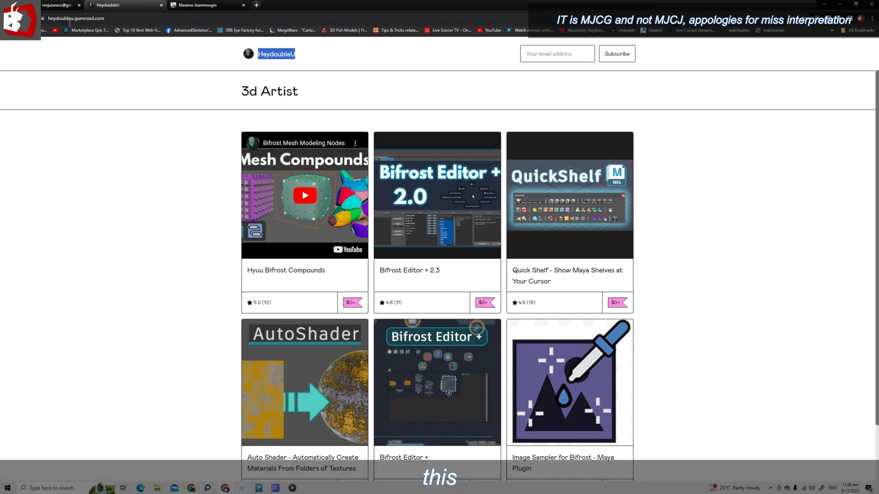
left_click(116, 20)
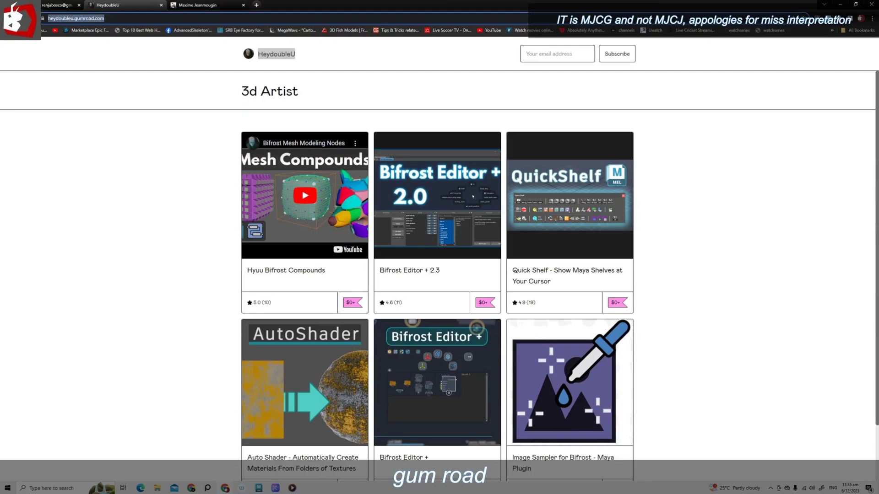
left_click(131, 174)
left_click(114, 17)
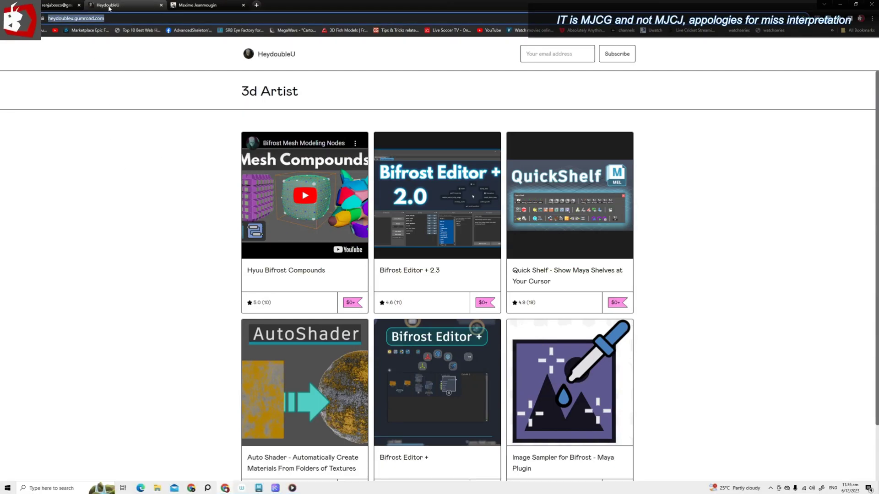
left_click(125, 19)
left_click(181, 195)
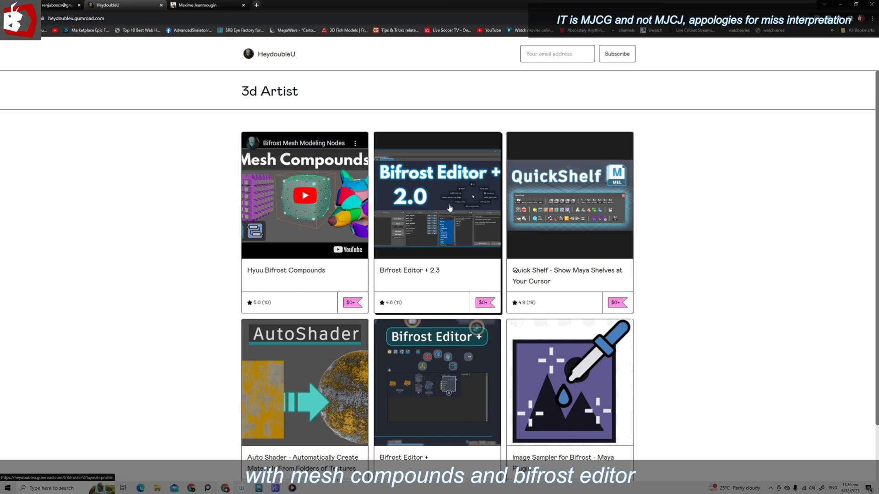
left_click(196, 6)
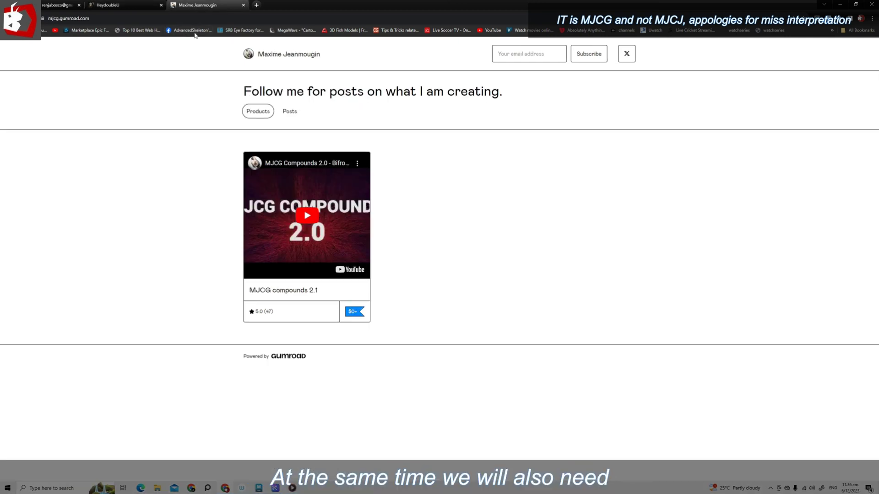
left_click(60, 19)
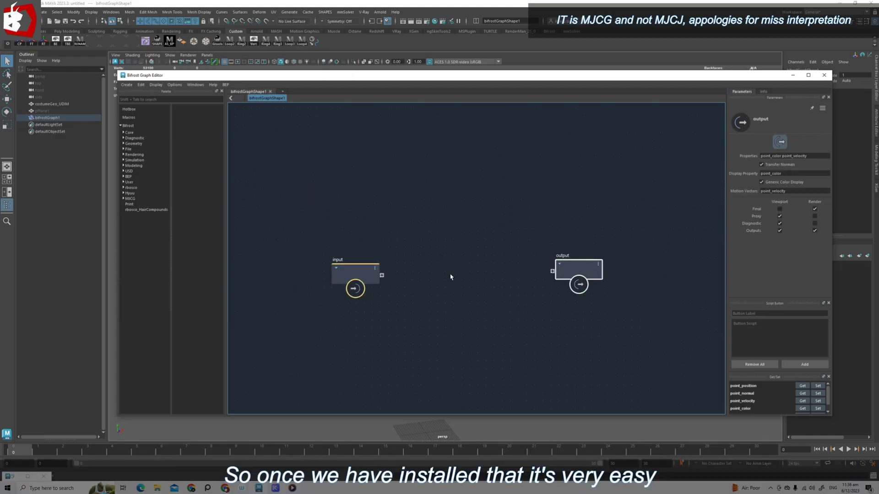
Back in Maya, move the graph's input node farther from the output node and shift the graph editor window to uncover the costume.
left_click_drag(354, 273, 298, 269)
left_click(375, 256)
middle_click_drag(376, 256, 382, 256, "alt")
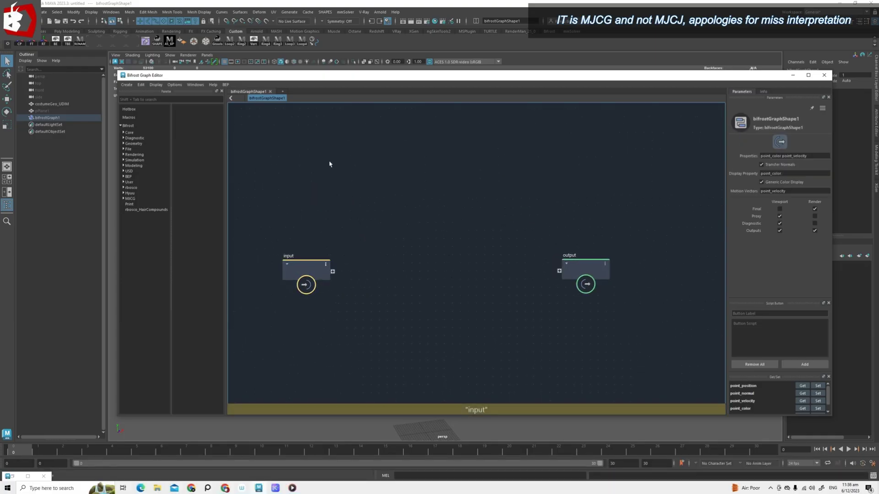
left_click_drag(233, 76, 249, 210)
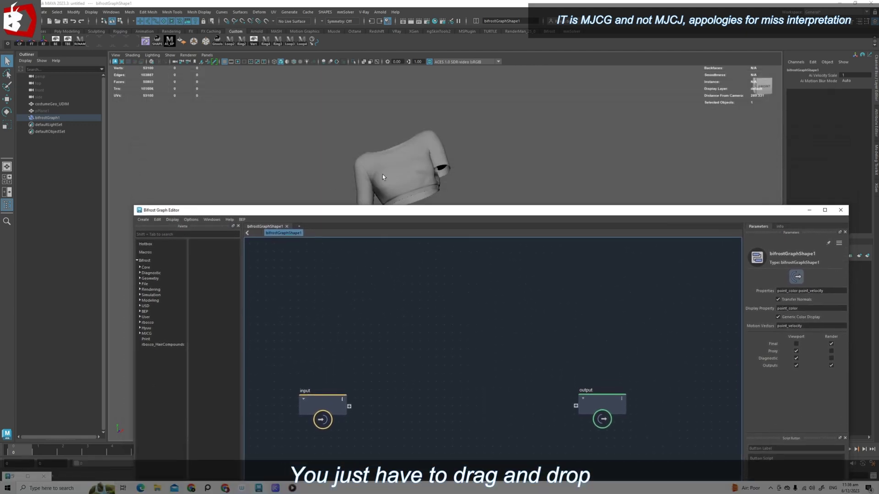
Add costumeGeo_UDIM to the Bifrost graph as a mesh input node and arrange it above the empty input node.
left_click(383, 178)
left_click_drag(62, 101, 452, 354)
scroll(493, 396, "down", 2)
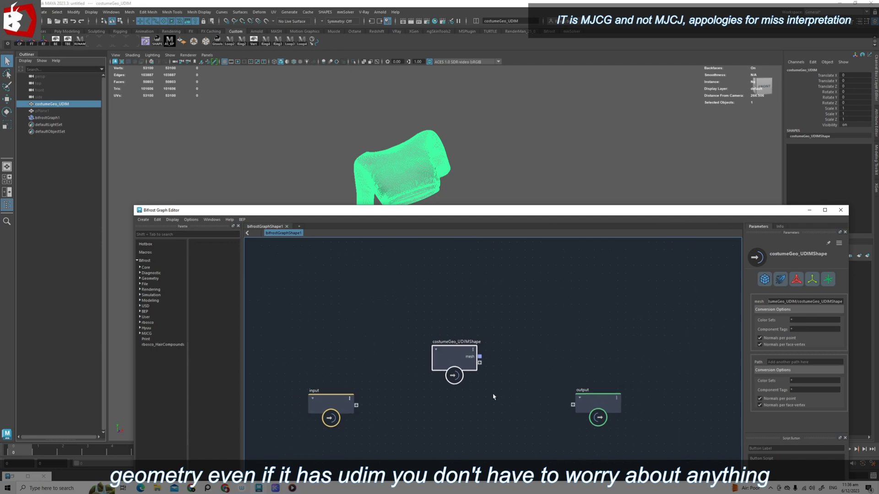
middle_click_drag(493, 397, 493, 372, "alt")
left_click_drag(455, 340, 338, 302)
left_click_drag(406, 349, 323, 387)
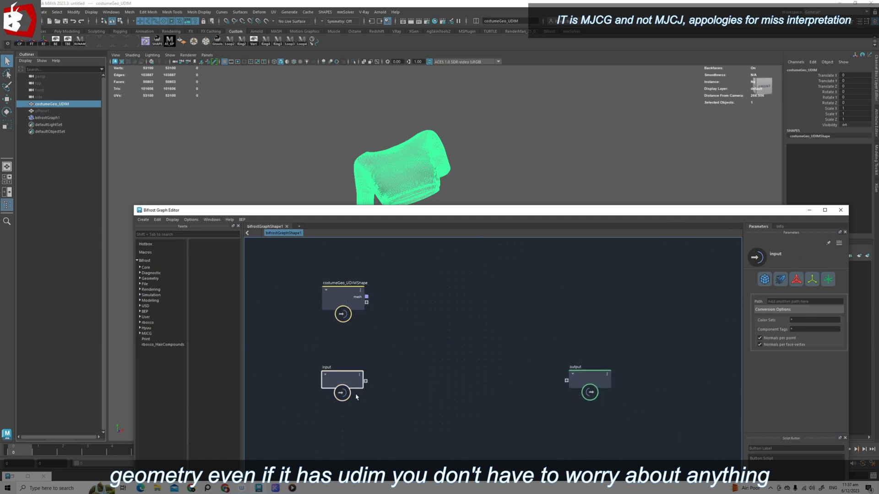
Delete the empty input node, rearrange the remaining nodes, and hide costumeGeo_UDIM in the viewport.
key("Delete")
left_click_drag(340, 304, 324, 354)
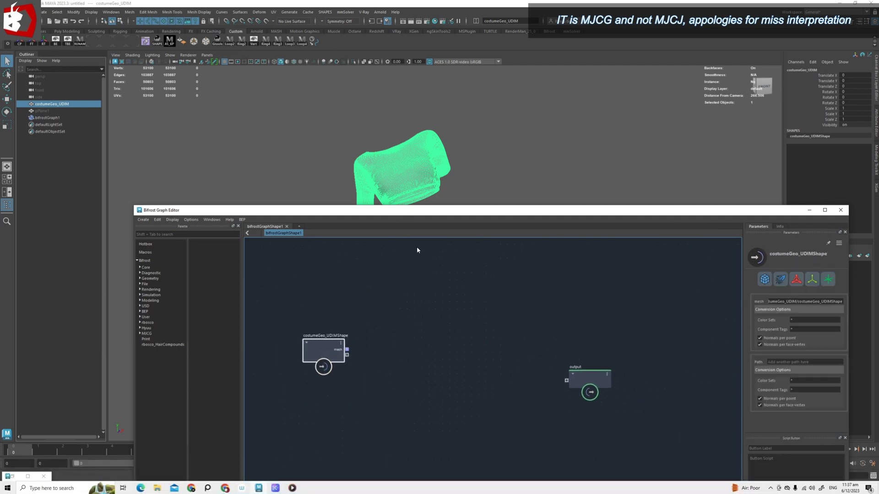
left_click_drag(412, 211, 424, 261)
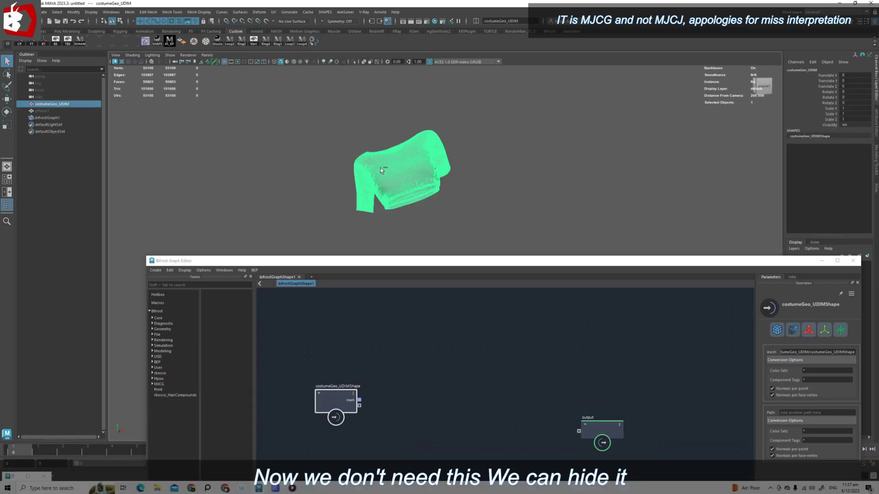
key("ctrl+h")
left_click_drag(479, 265, 458, 198)
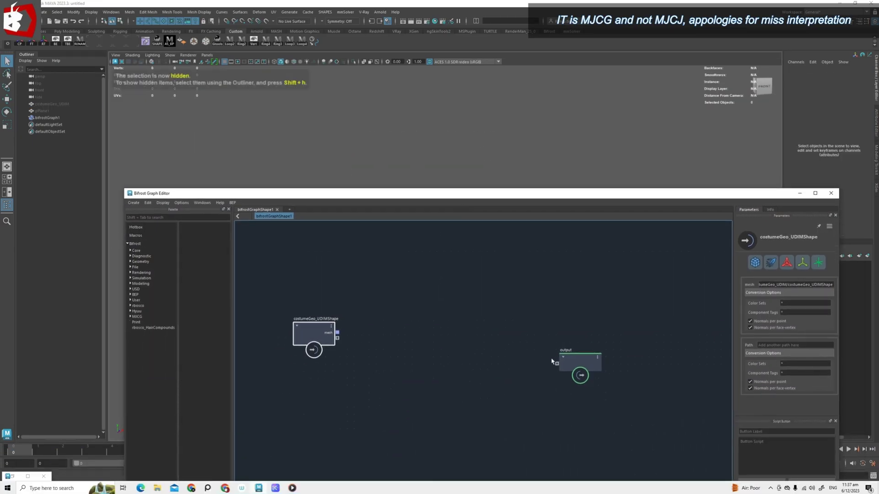
left_click(586, 343)
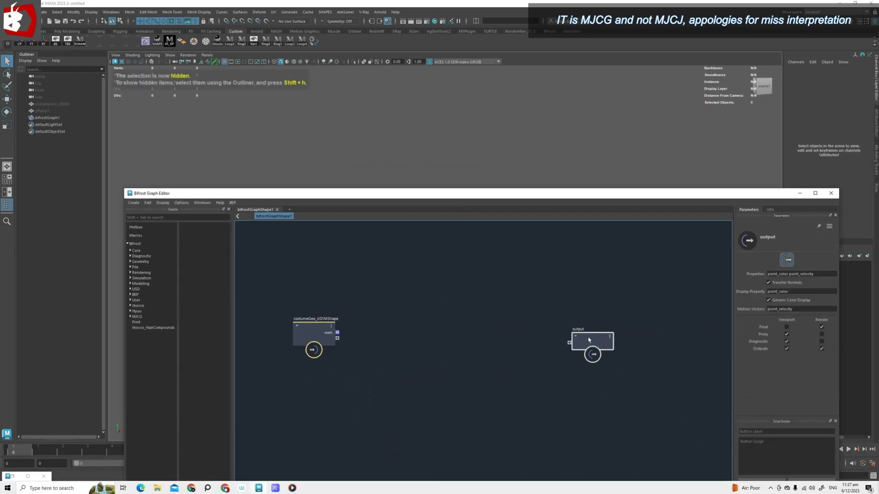
Add the MJCG create_mesh_from_uv compound to the graph and place it between the costume input and output nodes.
left_click(130, 317)
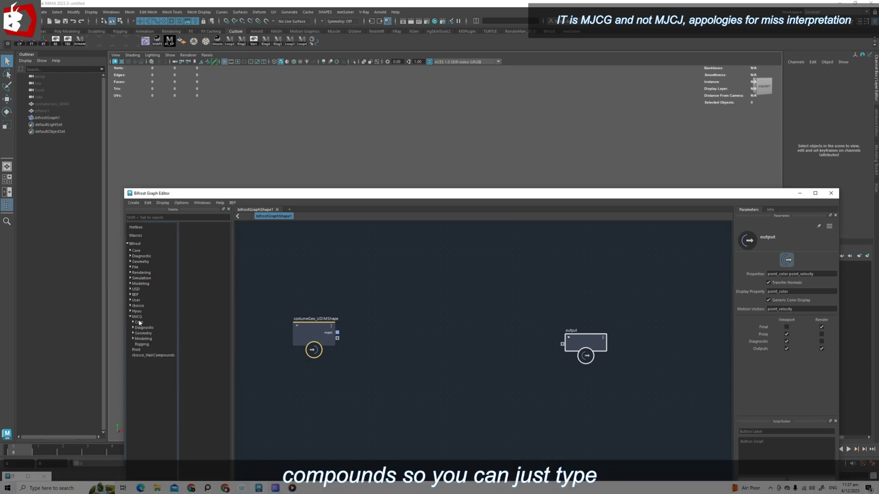
left_click(385, 291)
key("Tab")
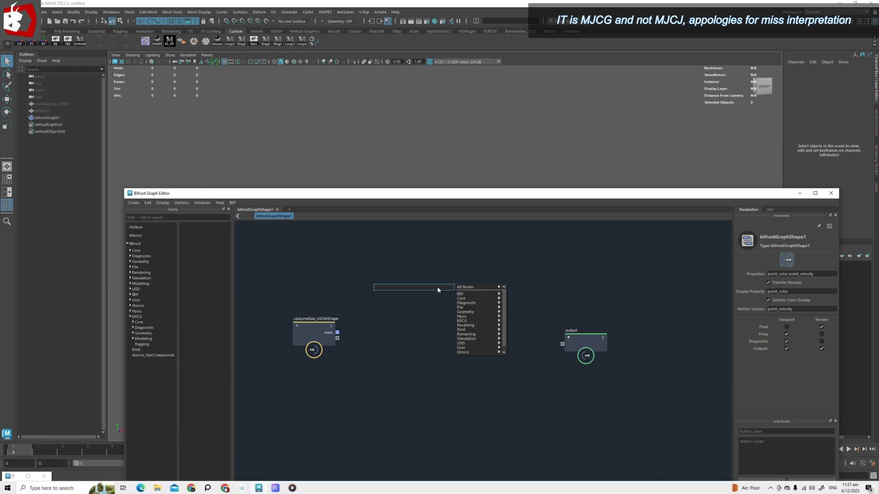
type("c")
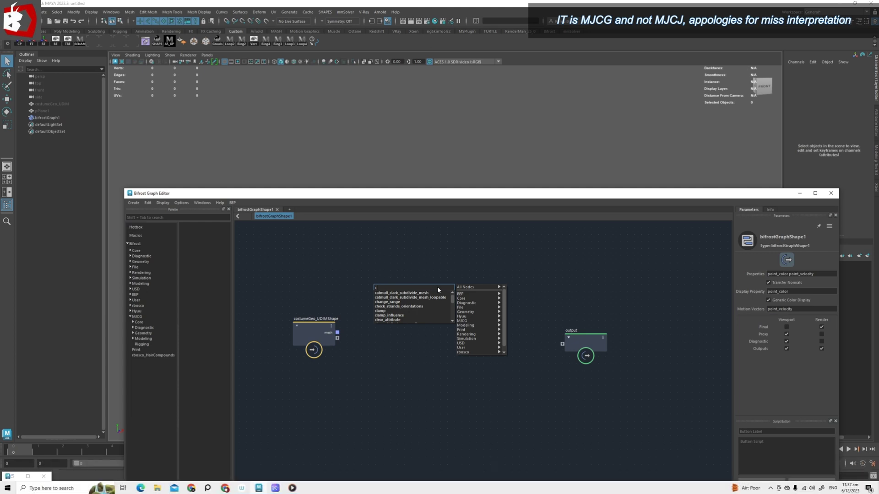
type("uv")
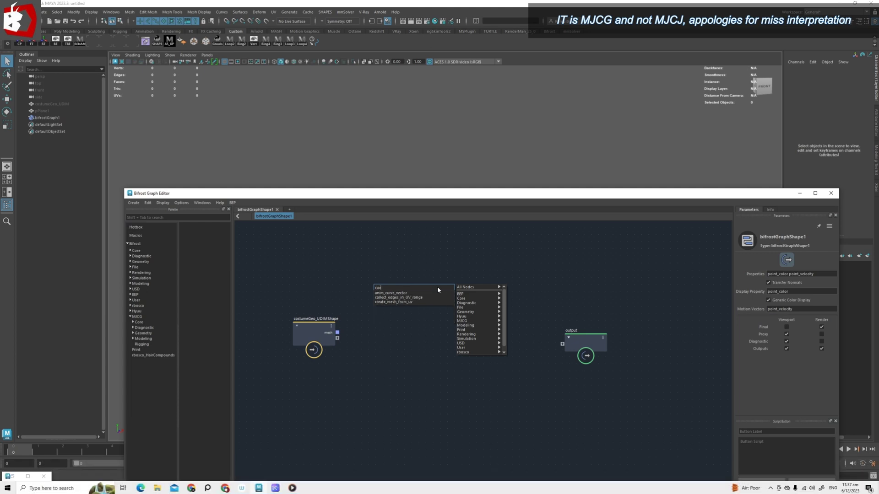
left_click(403, 305)
scroll(435, 338, "up", 3)
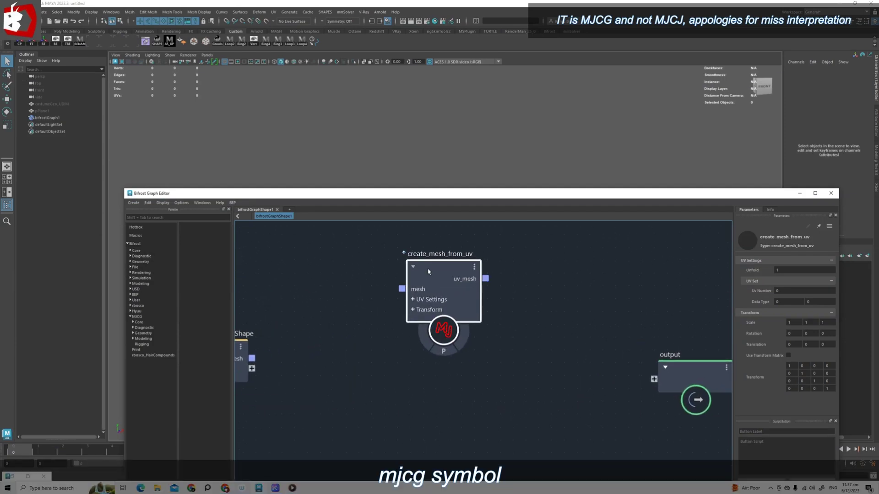
left_click_drag(443, 279, 449, 317)
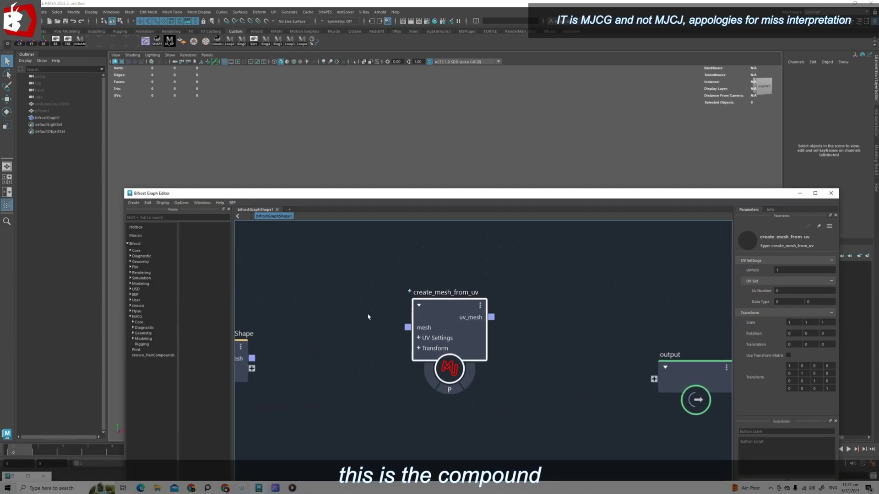
Connect the costume's mesh port to create_mesh_from_uv and its uv_mesh port to the output node.
scroll(389, 339, "down", 3)
left_click_drag(311, 341, 448, 322)
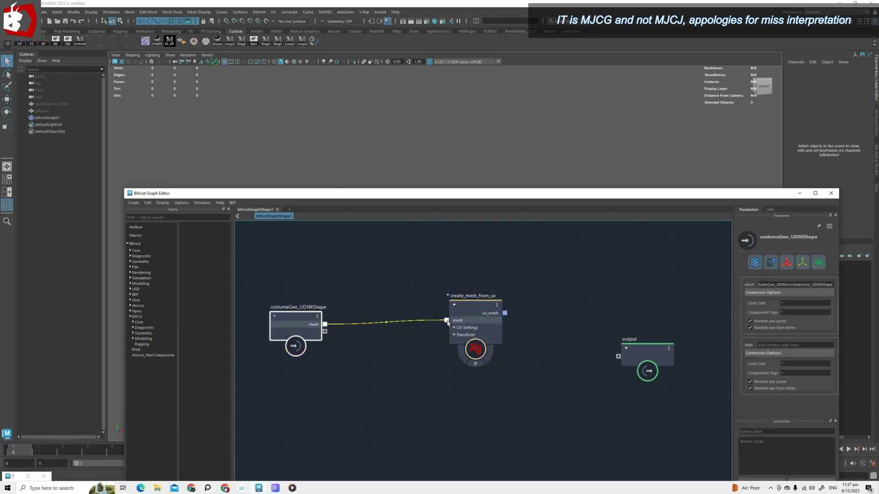
middle_click_drag(545, 353, 457, 357, "alt")
left_click_drag(416, 317, 529, 361)
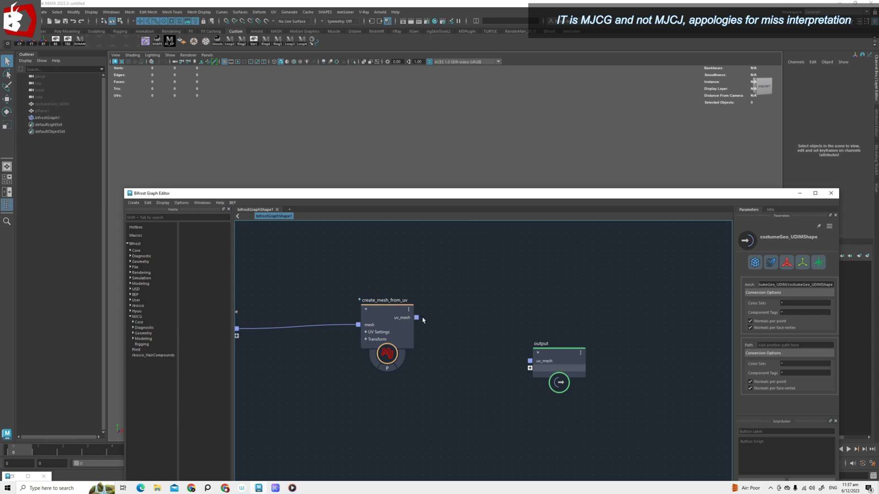
left_click(380, 318)
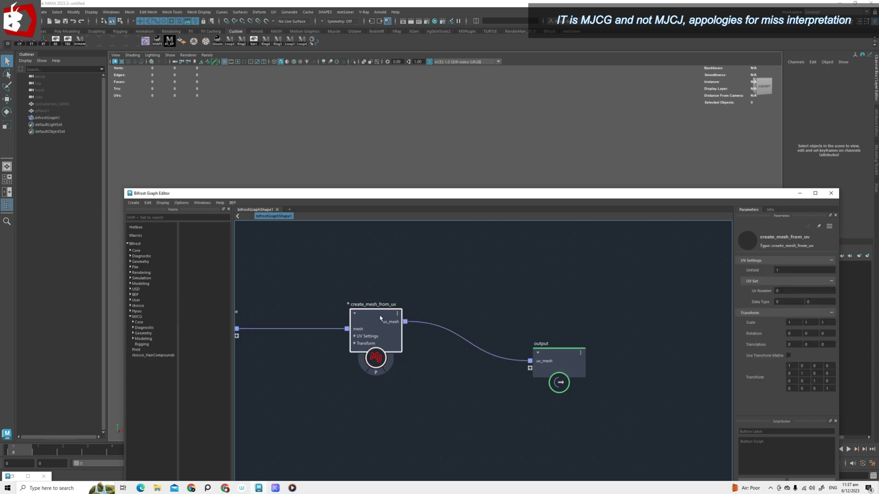
Uncover the viewport and inspect the small flattened UV mesh near the grid's origin.
left_click_drag(402, 194, 402, 347)
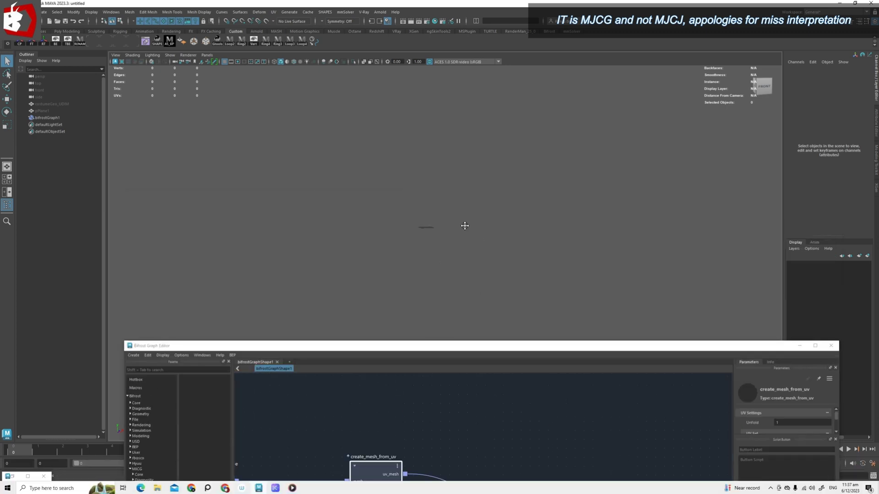
scroll(390, 219, "up", 8)
middle_click_drag(269, 176, 316, 199, "alt")
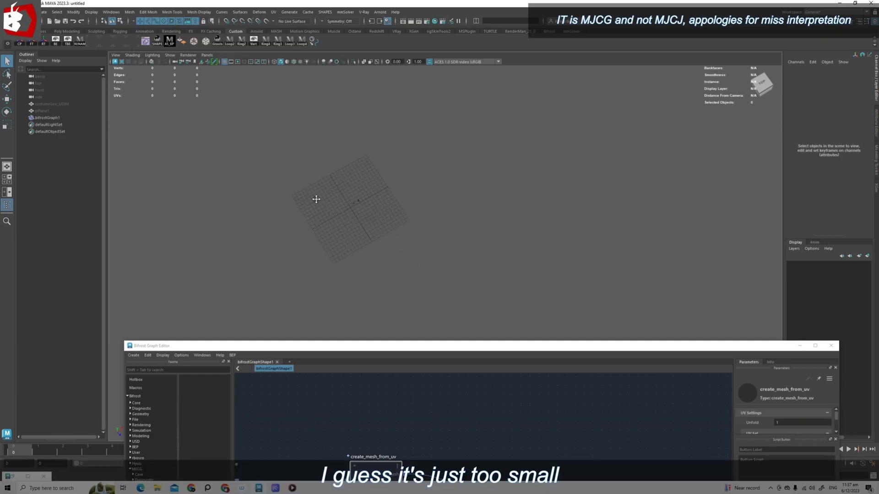
left_click_drag(481, 266, 418, 263, "alt")
scroll(416, 200, "up", 4)
scroll(453, 243, "up", 2)
mouse_move(453, 243)
middle_mouse_down("alt")
mouse_move(500, 185)
mouse_move(458, 236)
middle_mouse_up("alt")
scroll(459, 236, "up", 3)
scroll(459, 236, "down", 8)
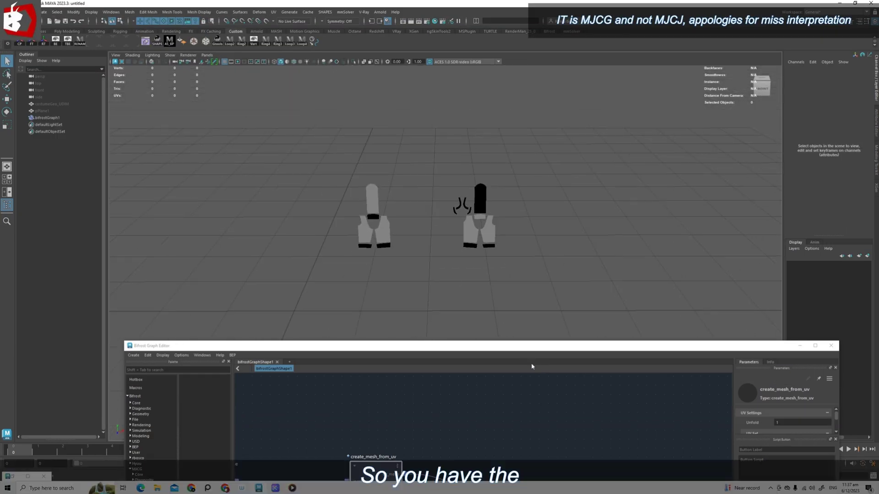
left_click_drag(520, 349, 500, 278)
scroll(464, 196, "up", 10)
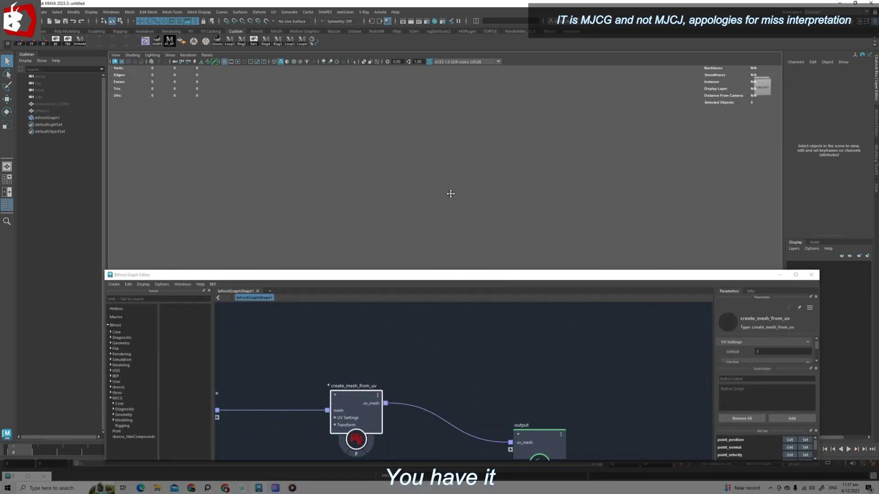
scroll(439, 210, "down", 10)
scroll(466, 222, "up", 5)
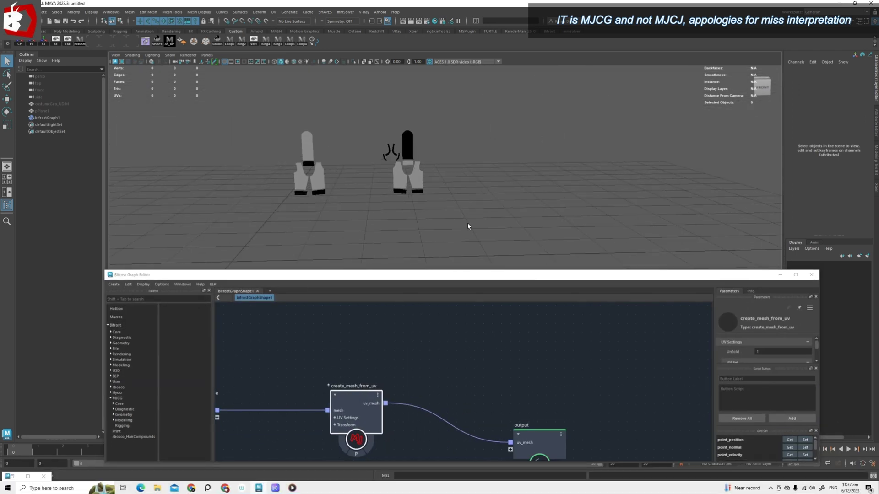
Reposition and resize the Bifrost Graph Editor so the create_mesh_from_uv transform parameters and the flattened mesh are both accessible.
middle_click_drag(494, 420, 508, 404)
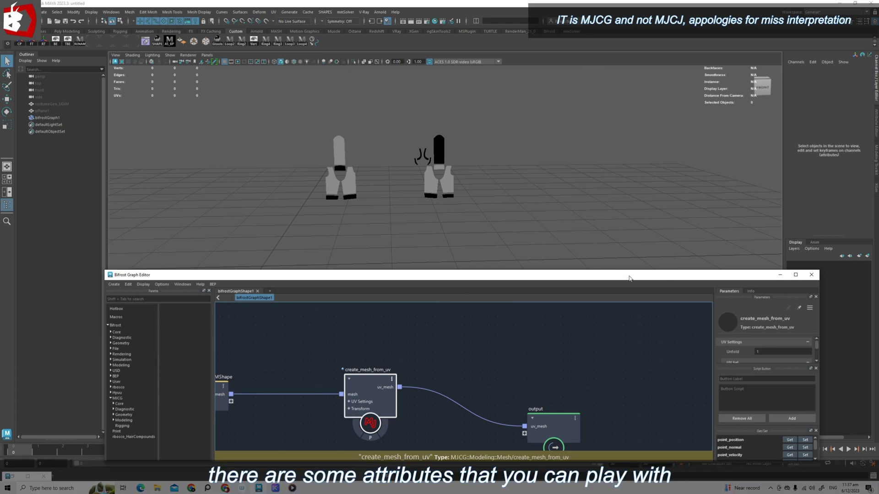
left_click_drag(627, 276, 427, 247)
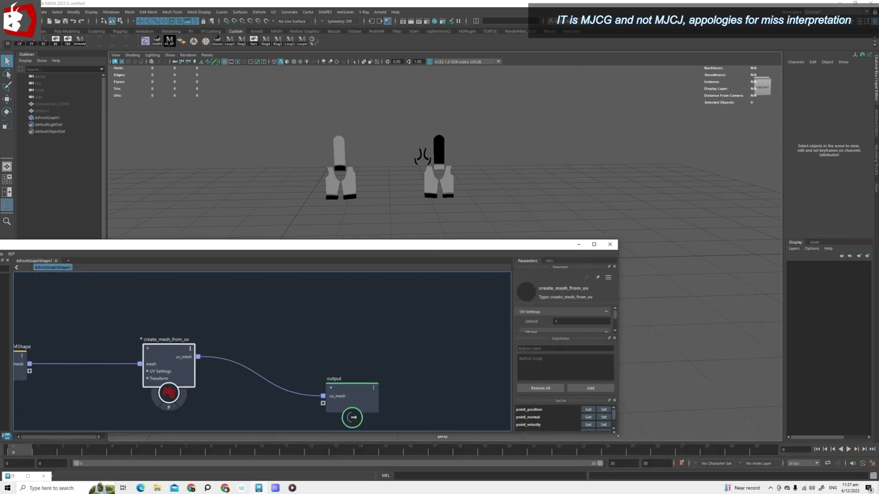
left_click_drag(616, 431, 663, 482)
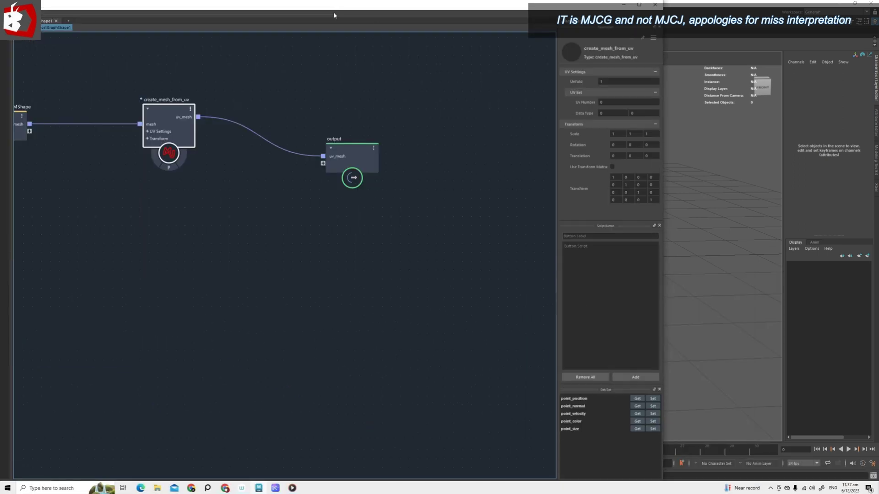
left_click_drag(335, 9, 353, 230)
scroll(628, 292, "down", 2)
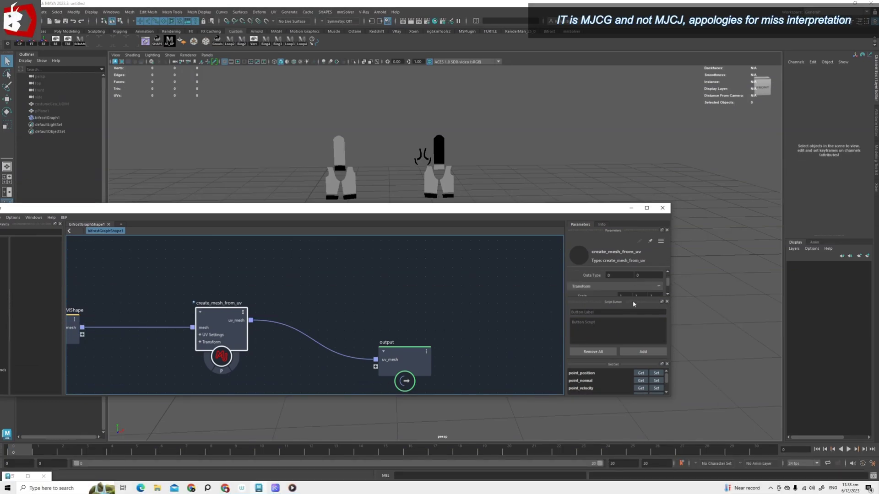
left_click_drag(671, 398, 692, 471)
Set the create_mesh_from_uv Transform Scale to 29.12 on all three axes.
left_click(647, 296)
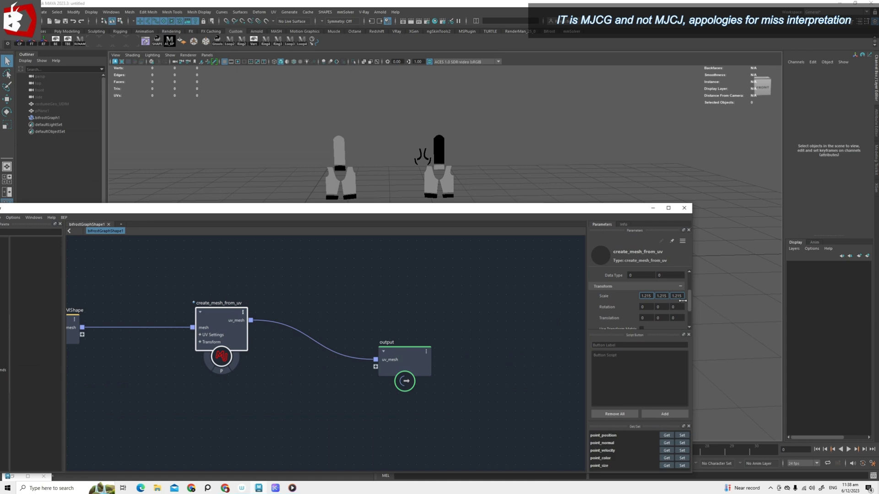
left_click_drag(478, 225, 0, 324)
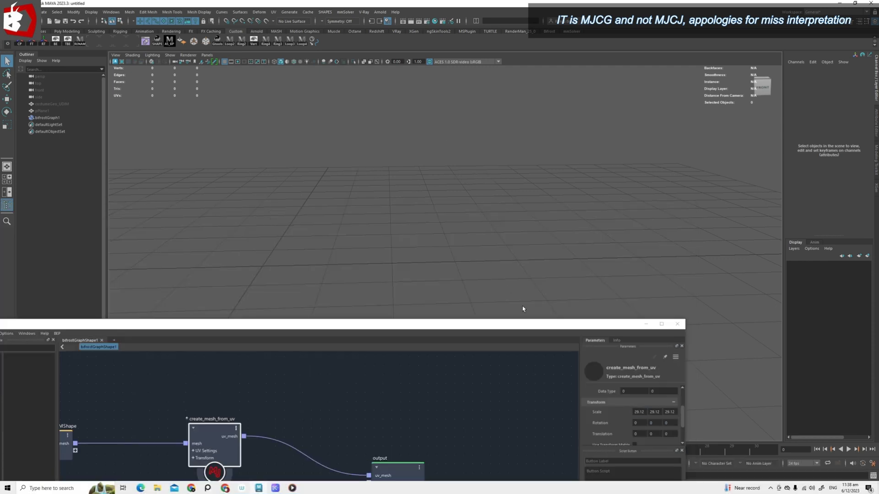
left_click_drag(509, 317, 522, 323)
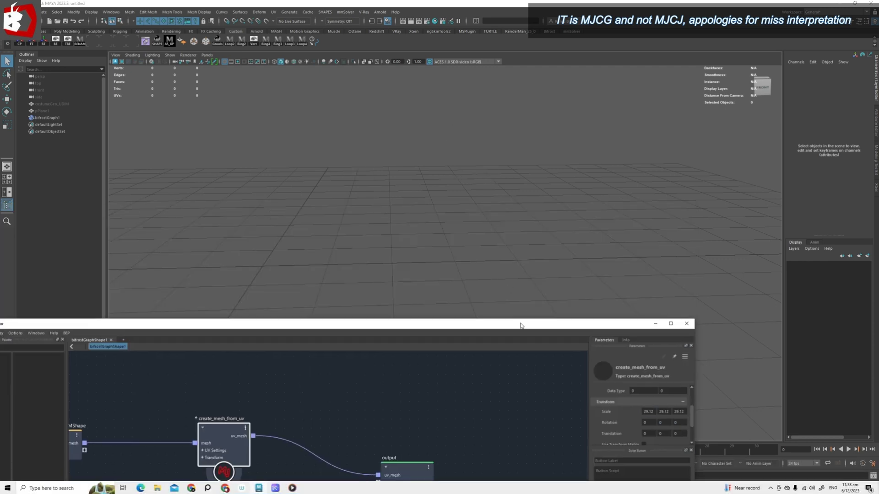
left_click_drag(522, 324, 444, 271)
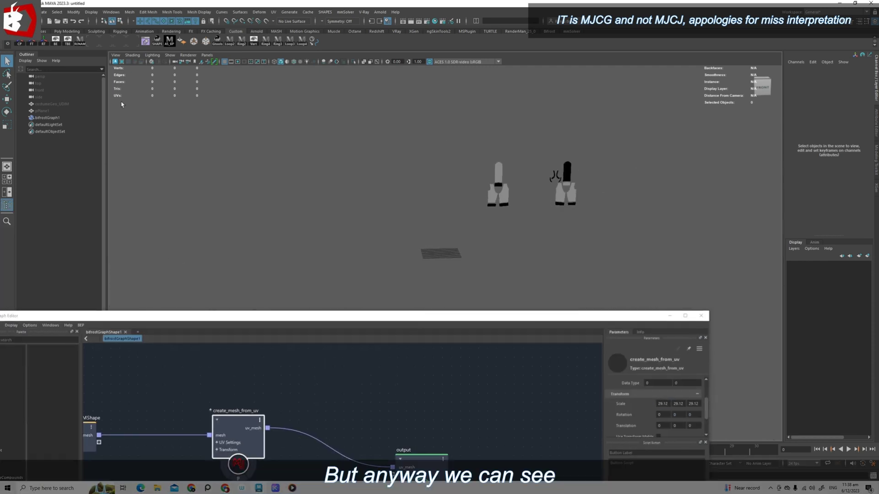
scroll(504, 220, "down", 1)
scroll(590, 362, "up", 3)
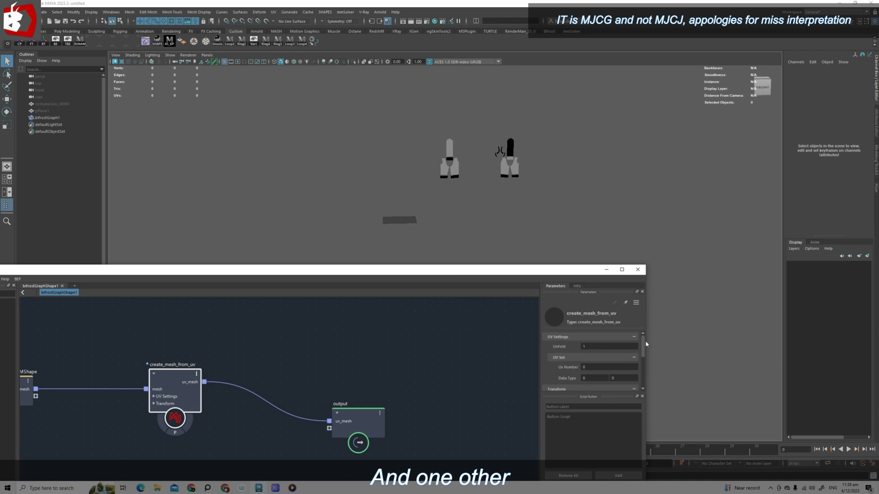
Test the create_mesh_from_uv Unfold setting at 0 to restore the costume shape, and return it to 1.
left_click(592, 346)
type("0")
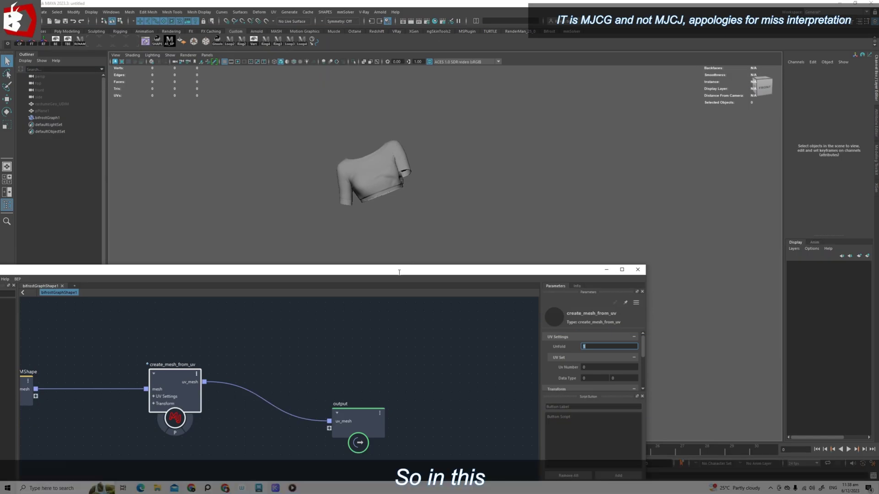
left_click_drag(399, 274, 452, 326)
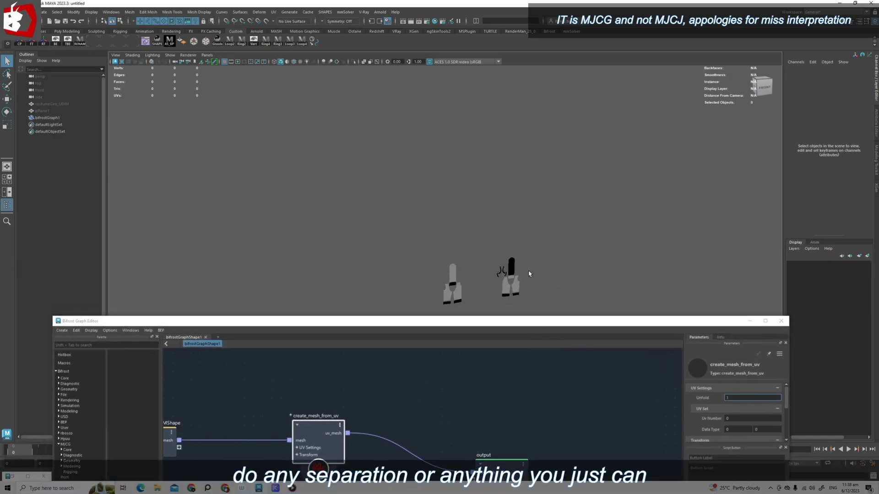
Move the output node level with create_mesh_from_uv and shift the graph editor clear of the flattened mesh.
middle_click_drag(452, 441, 463, 397, "alt")
left_click_drag(492, 421, 542, 384)
left_click_drag(511, 318, 481, 328)
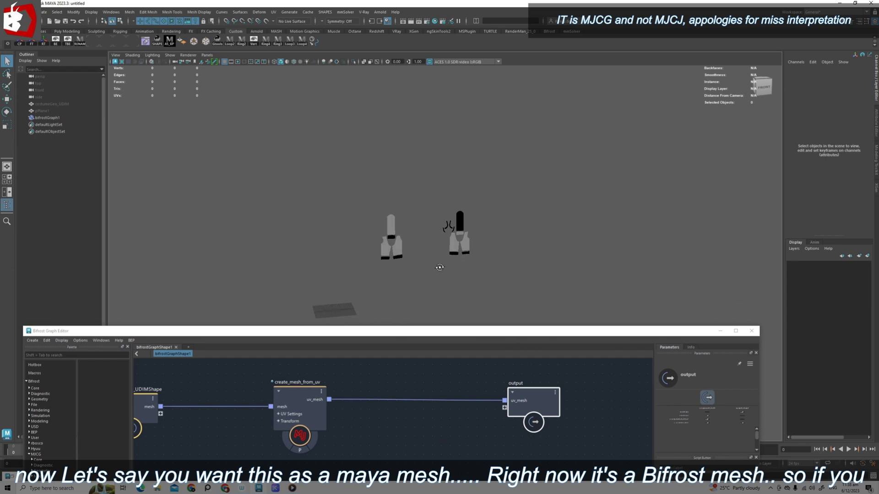
Create a Maya mesh from the uv_mesh port of the output node and check it in the viewport.
left_click(467, 221)
scroll(457, 225, "up", 2)
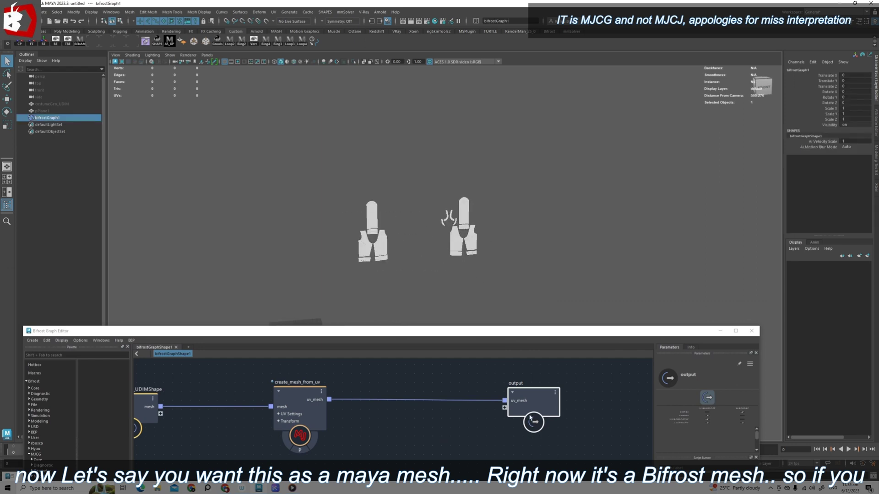
left_click_drag(564, 332, 597, 323)
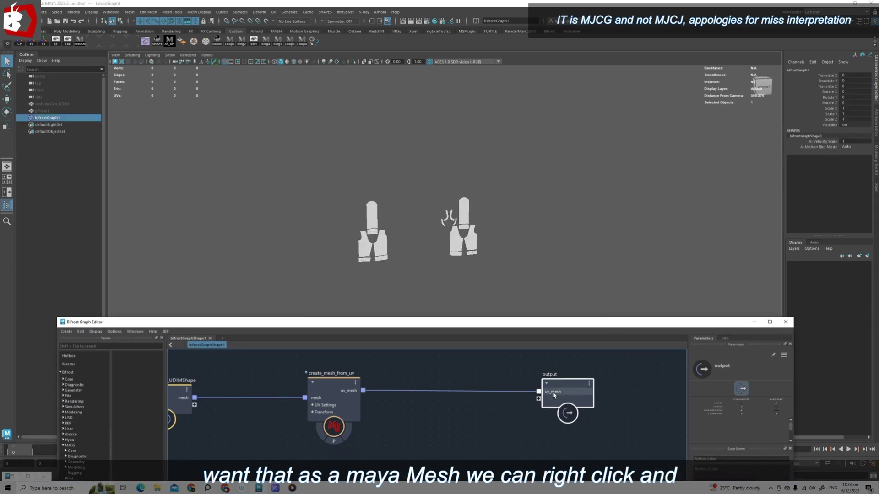
right_click(554, 394)
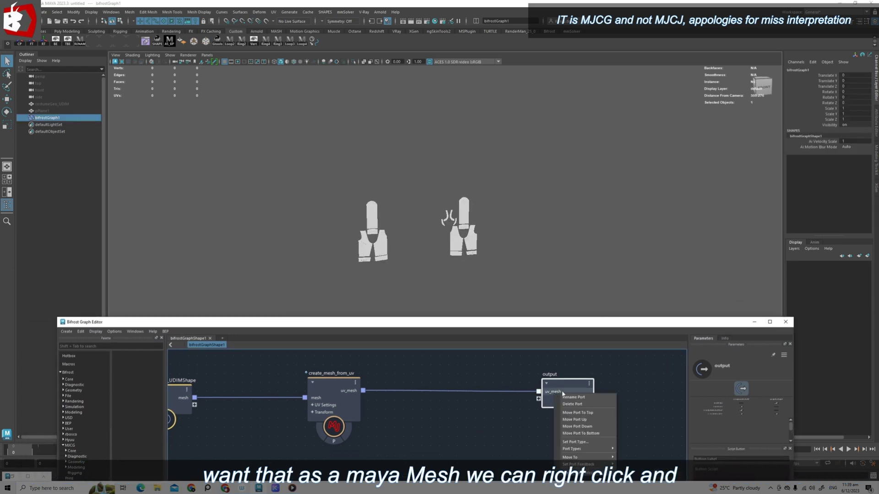
left_click(585, 475)
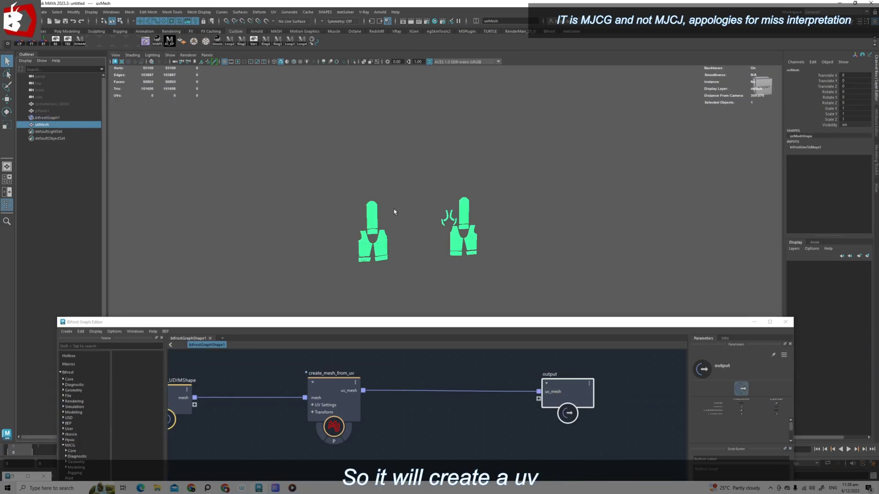
middle_click_drag(450, 252, 445, 209, "alt")
scroll(372, 184, "up", 3)
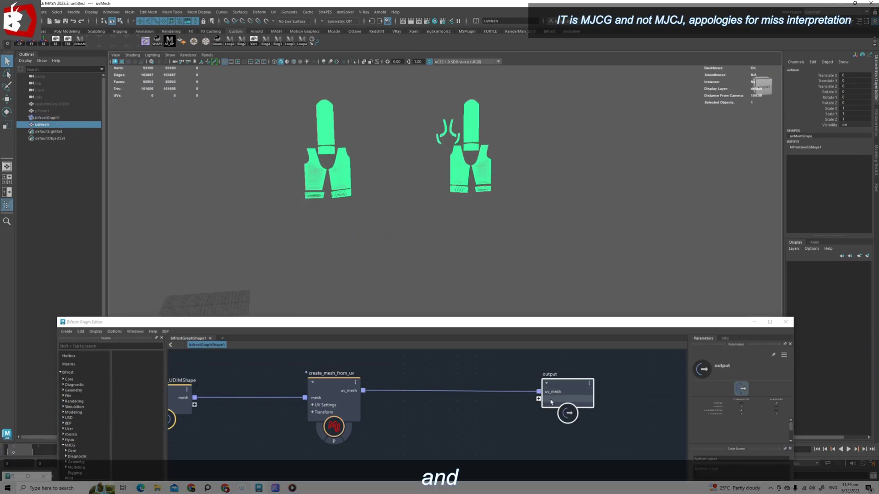
Compare the bifrostGraph1 graph object with the generated uvMesh by selecting each in turn.
left_click(329, 394)
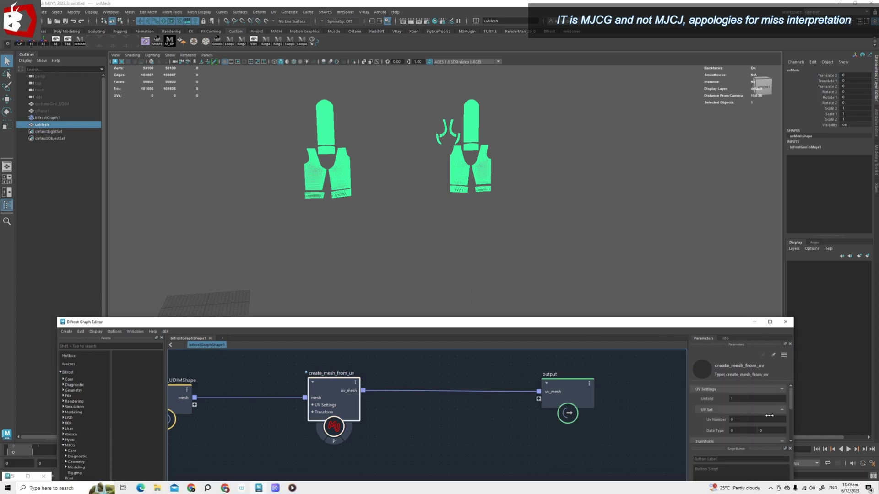
left_click(738, 400)
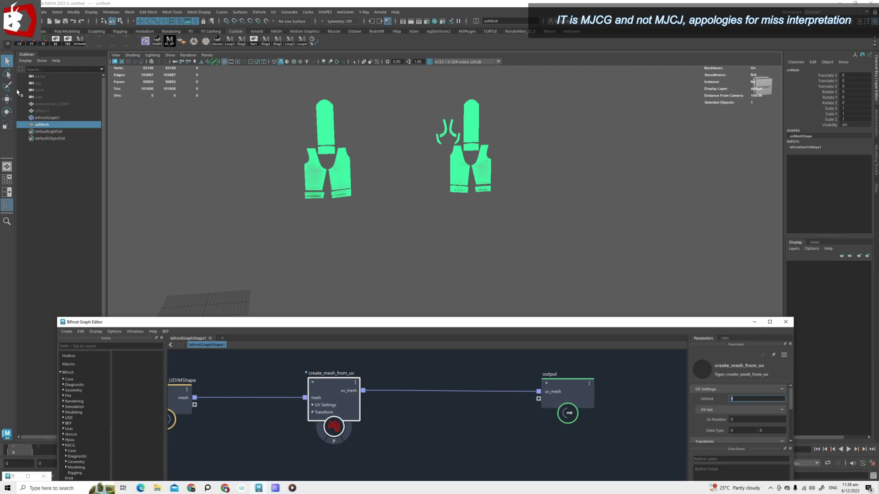
left_click(47, 118)
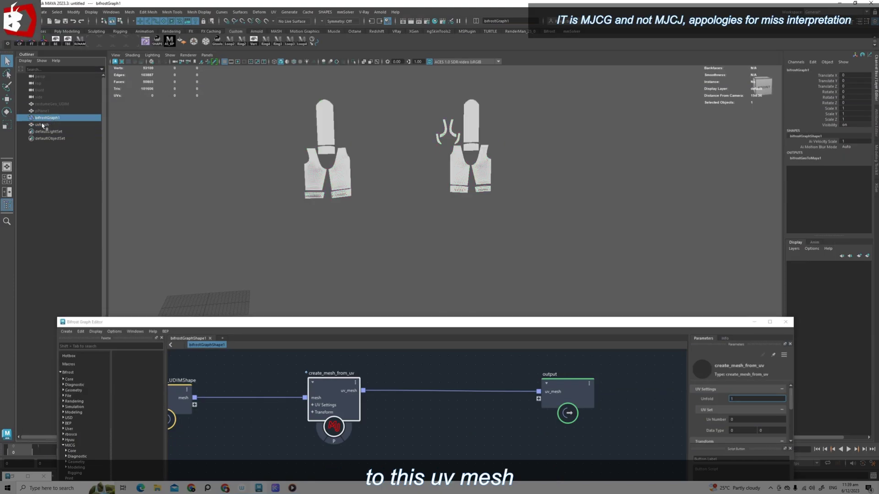
left_click(43, 124)
left_click(56, 118)
left_click(44, 125)
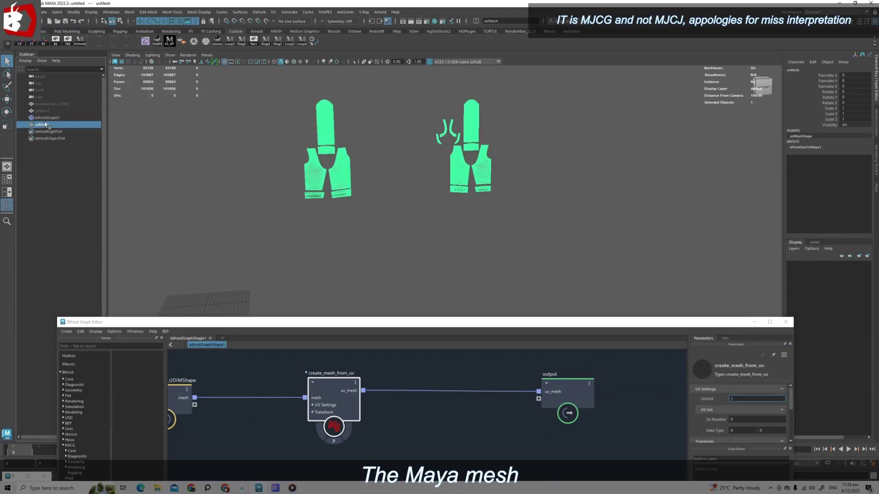
left_click(43, 119)
Set the create_mesh_from_uv Unfold value to 0 and check the result on the uvMesh in the viewport.
left_click(321, 382)
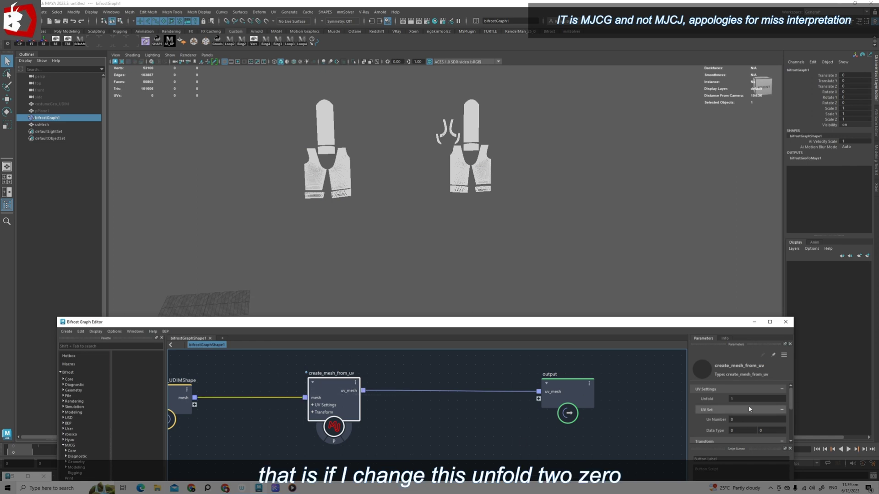
left_click(740, 399)
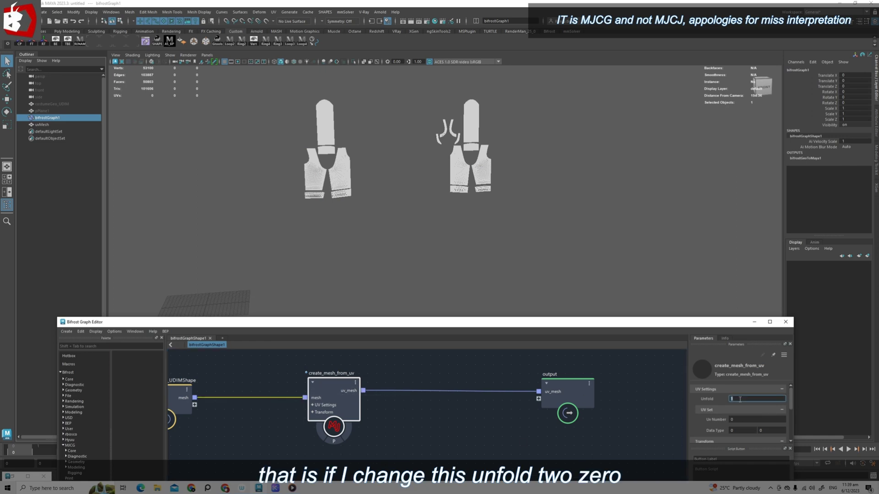
type("0")
key("Return")
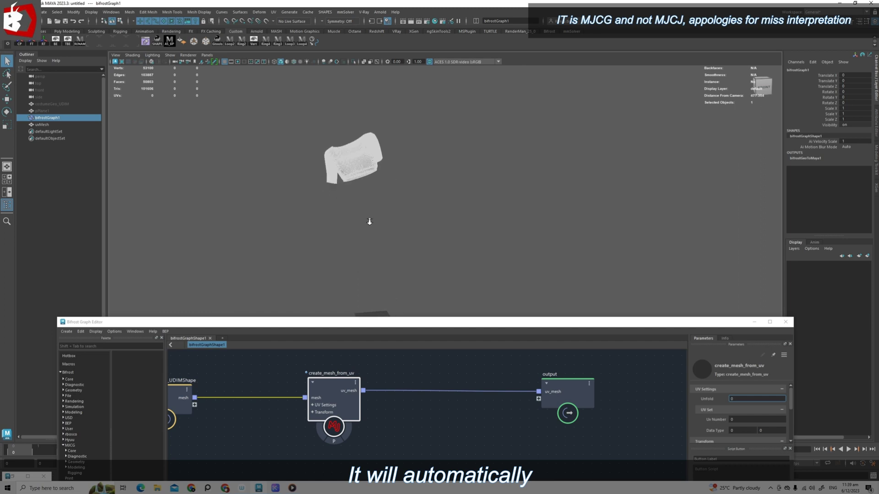
left_click(44, 125)
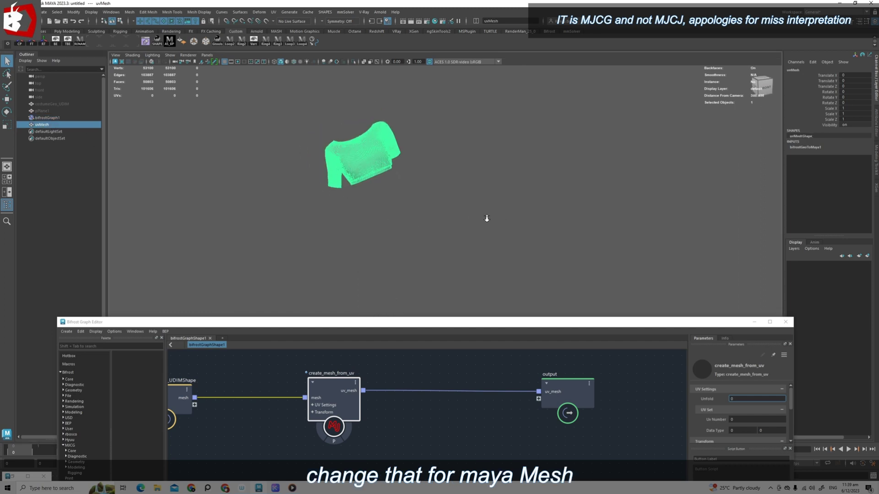
left_click_drag(487, 218, 464, 228, "alt")
right_click_drag(380, 211, 425, 224, "alt")
middle_click_drag(373, 169, 394, 187, "alt")
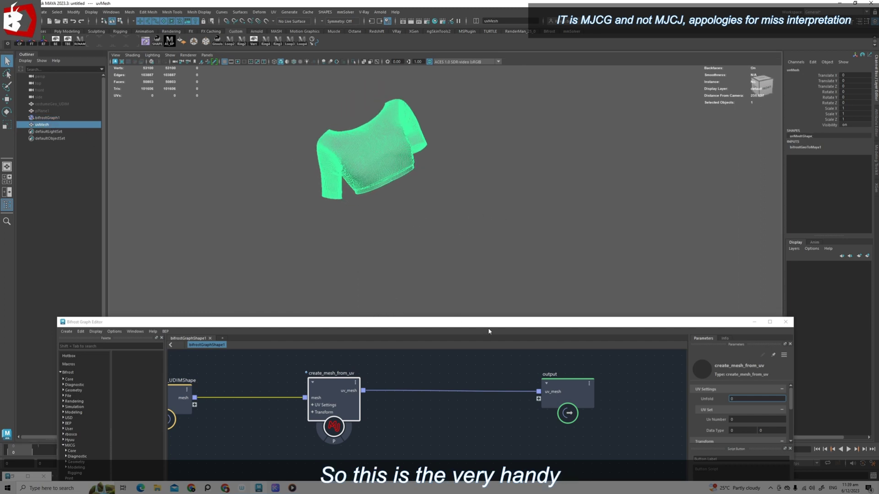
Reposition the Bifrost Graph Editor below the costume mesh and shift create_mesh_from_uv slightly closer to the costumeGeo_UDIMShape node.
left_click_drag(504, 329, 525, 382)
right_click_drag(533, 249, 425, 224, "alt")
left_click_drag(461, 376, 468, 253)
left_click_drag(330, 415, 450, 313)
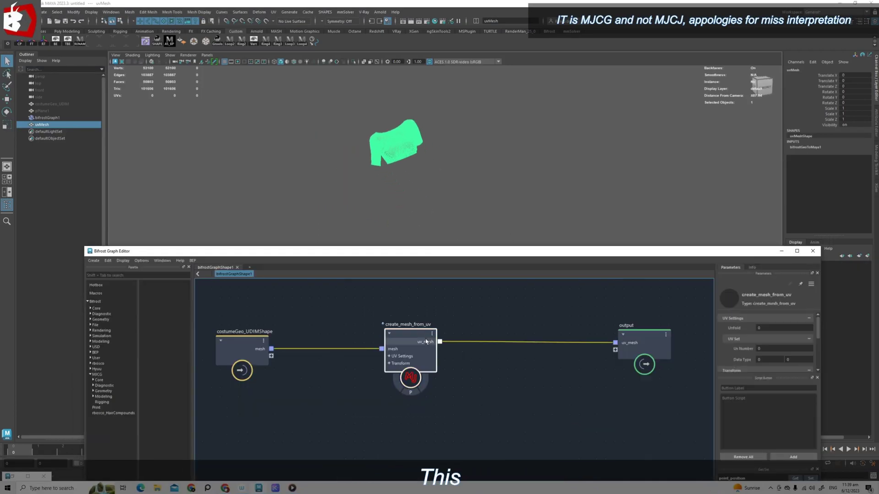
left_click_drag(405, 341, 392, 343)
left_click(394, 352)
left_click_drag(371, 438, 420, 372)
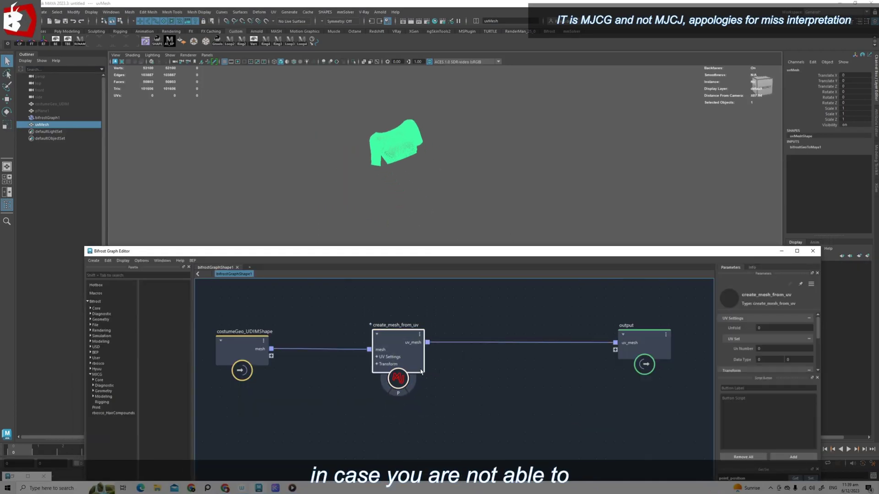
middle_click_drag(404, 311, 377, 317, "alt")
left_click_drag(365, 303, 378, 412)
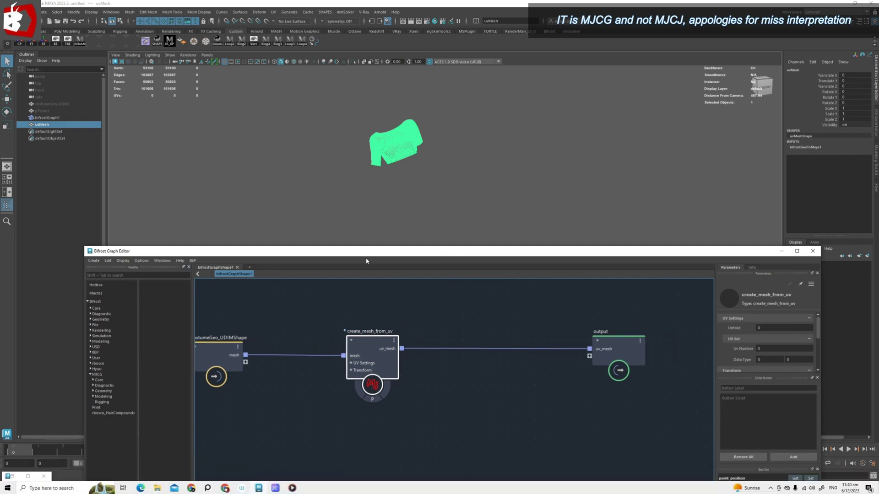
mouse_move(352, 248)
left_mouse_down()
mouse_move(355, 312)
mouse_move(363, 256)
left_mouse_up()
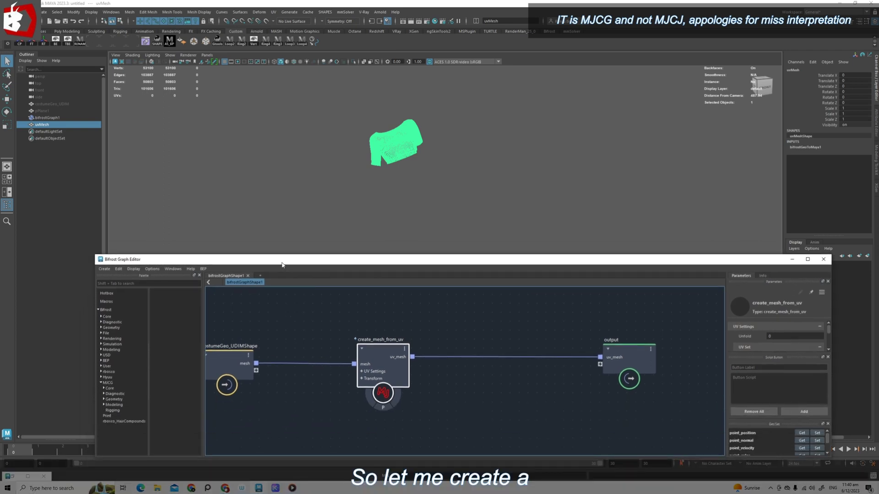
mouse_move(275, 264)
left_mouse_down()
mouse_move(324, 269)
mouse_move(274, 266)
left_mouse_up()
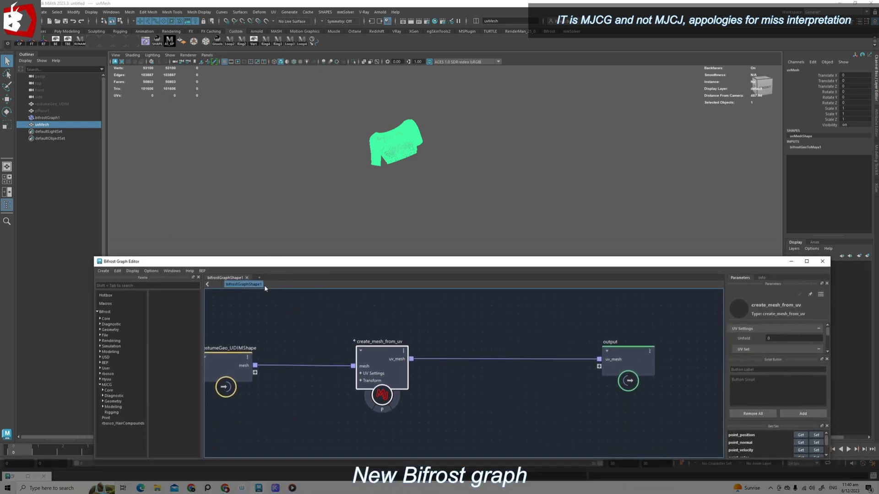
Create a new Bifrost graph and add the RB_UVtoMesh compound to it.
left_click(260, 278)
left_click(279, 289)
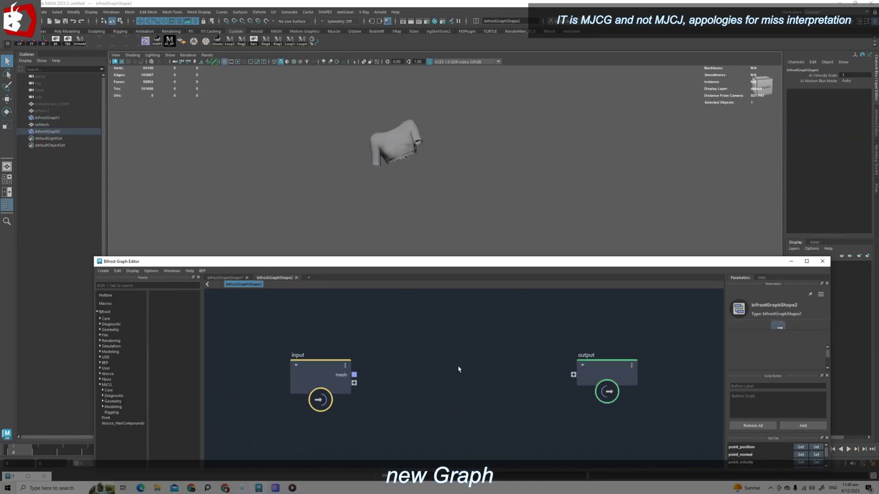
key("Tab")
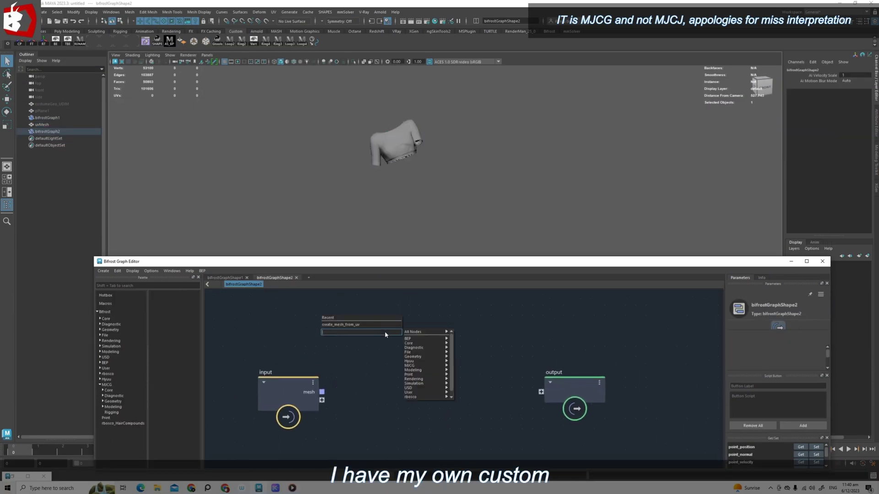
type("rb")
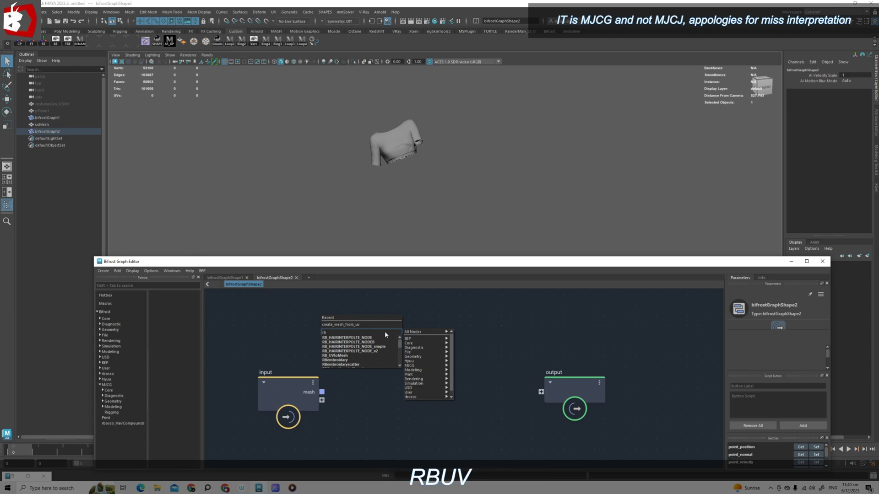
type("uv")
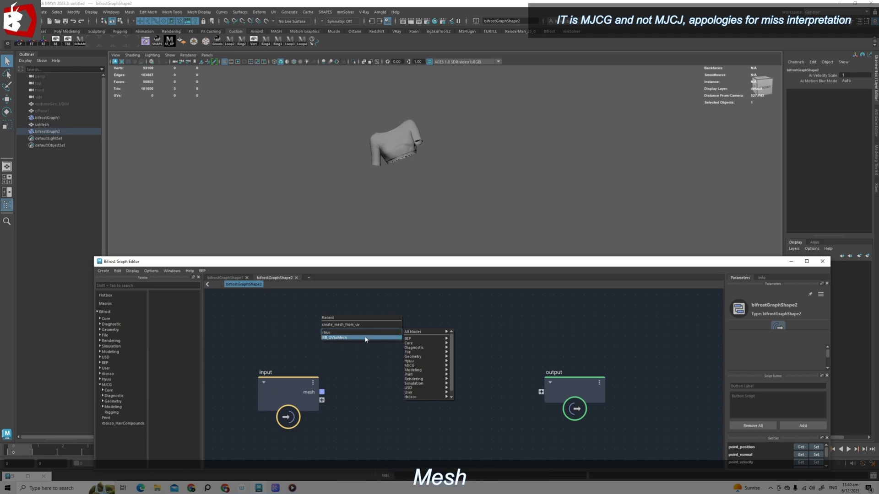
left_click(364, 338)
Spread the input and output nodes farther apart on either side of RB_UVtoMesh.
scroll(365, 354, "down", 3)
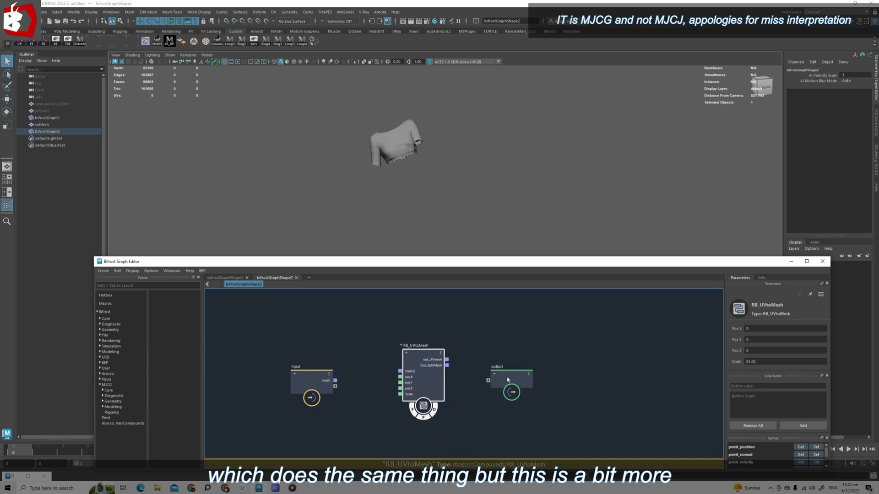
left_click_drag(507, 380, 582, 379)
middle_click_drag(466, 392, 526, 391, "alt")
left_click_drag(363, 384, 263, 389)
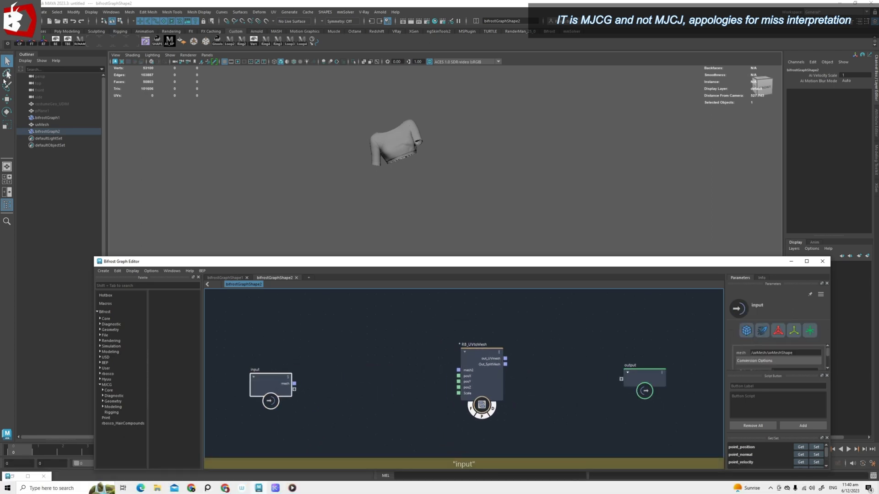
Bring costumeGeo_UDIM into the new graph, connect its mesh to RB_UVtoMesh, and move the output node closer to the compound.
left_click(64, 104)
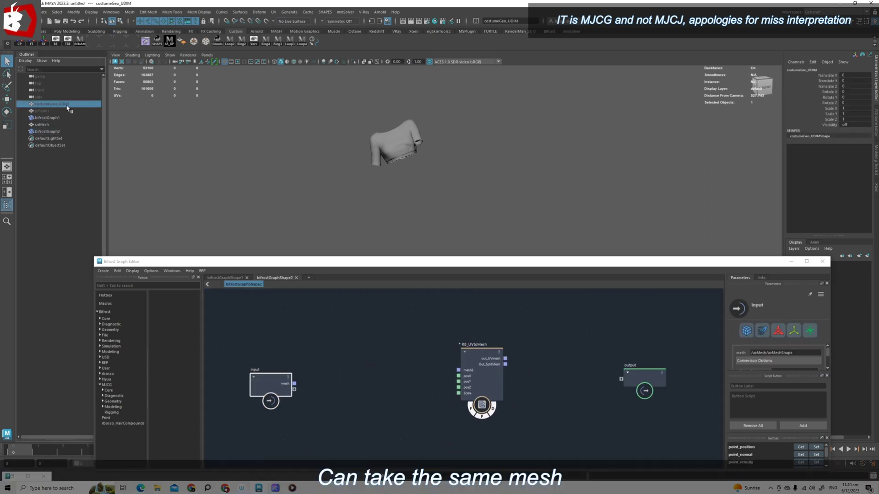
middle_click_drag(319, 351, 321, 353)
left_click_drag(337, 368, 483, 376)
scroll(368, 346, "up", 3)
middle_click_drag(686, 385, 508, 398, "alt")
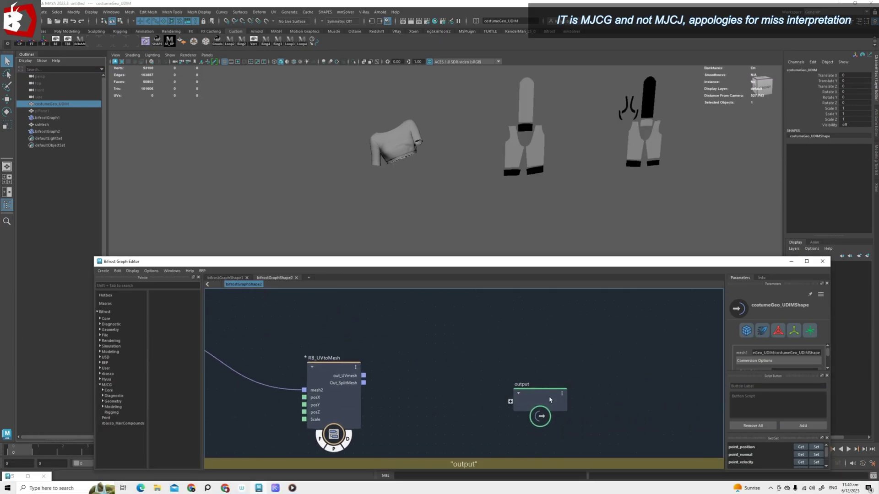
left_click_drag(547, 397, 514, 380)
scroll(559, 172, "down", 3)
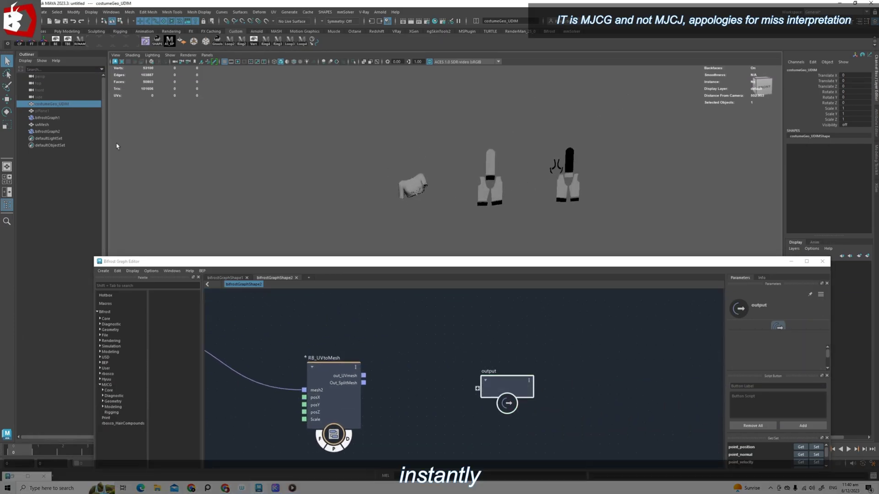
Hide bifrostGraph1 in the scene and frame the meshes produced by bifrostGraph2.
left_click(54, 118, "ctrl")
key("ctrl+h")
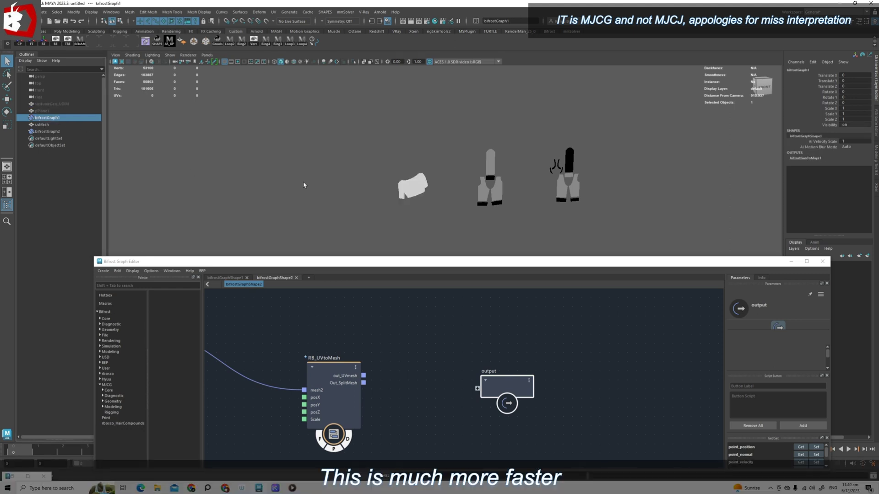
left_click(47, 131)
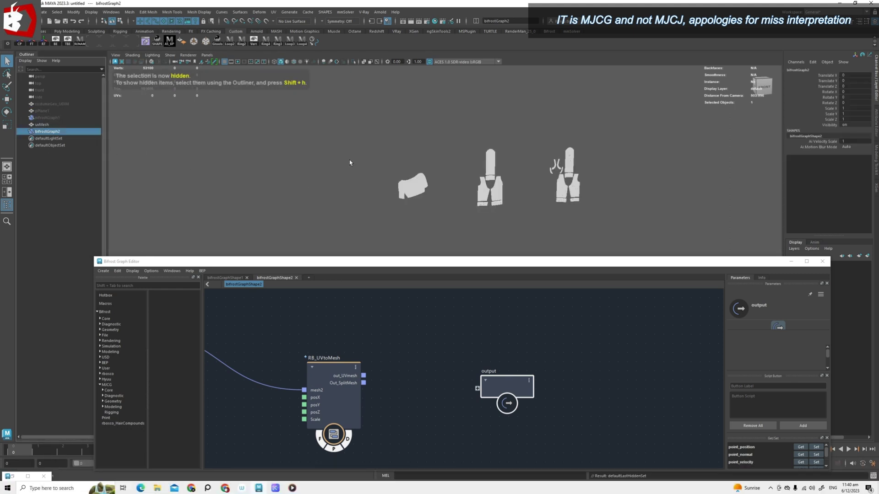
key("f")
middle_click_drag(419, 203, 439, 184, "alt")
scroll(440, 184, "up", 2)
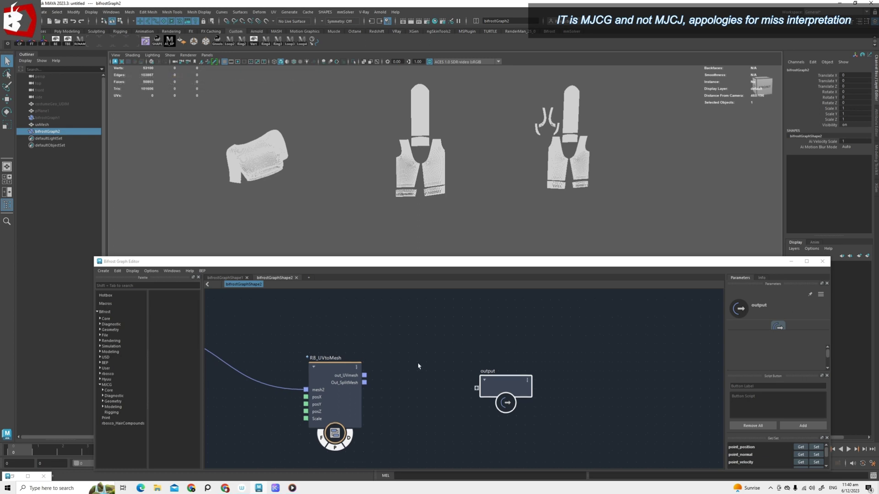
Move RB_UVtoMesh and the output node level with the costume input, and switch off the compound's Proxy and Diagnostic display flags.
middle_click_drag(418, 365, 531, 372, "alt")
scroll(530, 371, "down", 2)
left_click_drag(473, 382, 465, 341)
left_click(494, 384)
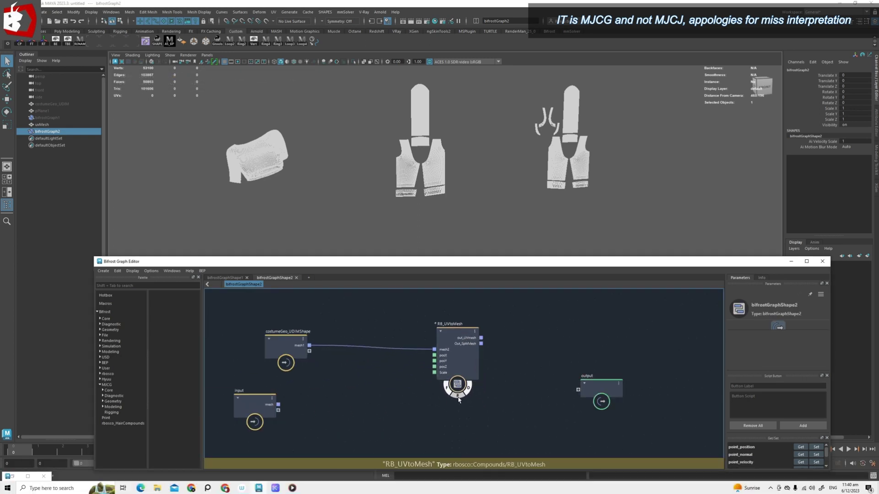
left_click(457, 395)
left_click(468, 388)
left_click_drag(599, 391, 578, 346)
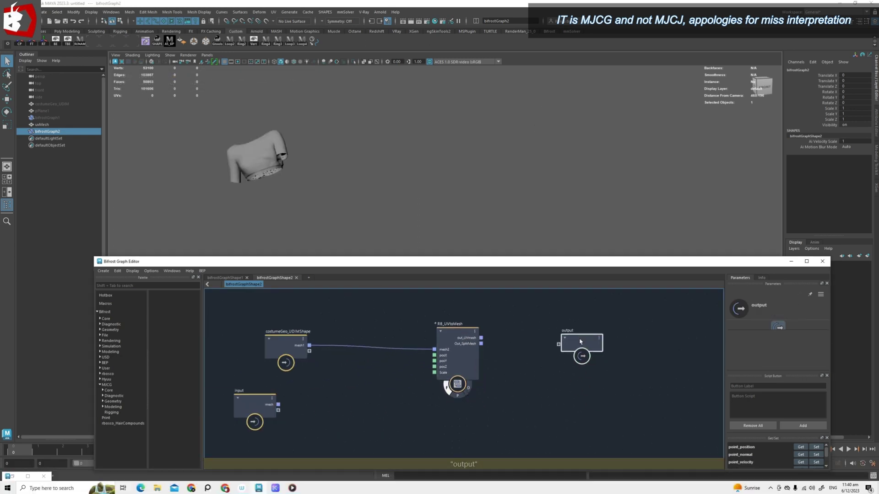
Hide the uvMesh costume in the viewport and nudge the output node away from RB_UVtoMesh.
left_click(234, 153)
key("ctrl+h")
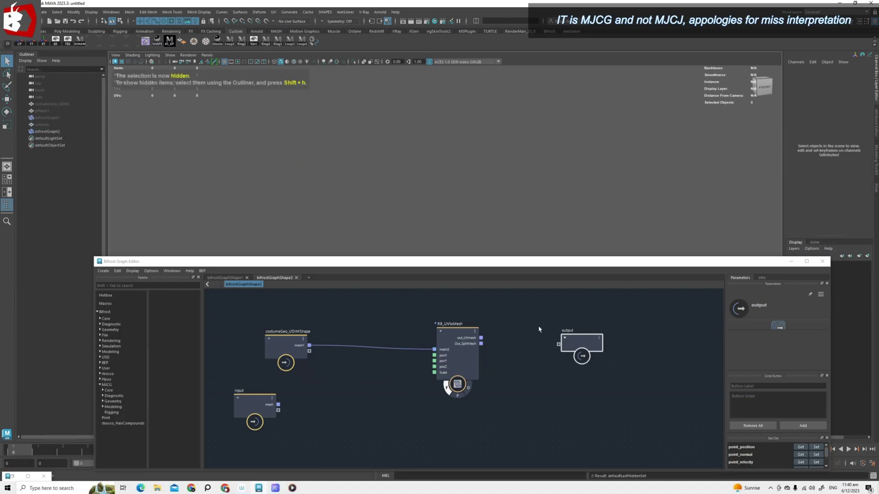
left_click_drag(568, 339, 578, 336)
Turn the Proxy and Diagnostic display flags of RB_UVtoMesh back on and check its meshes in the viewport.
left_click(457, 397)
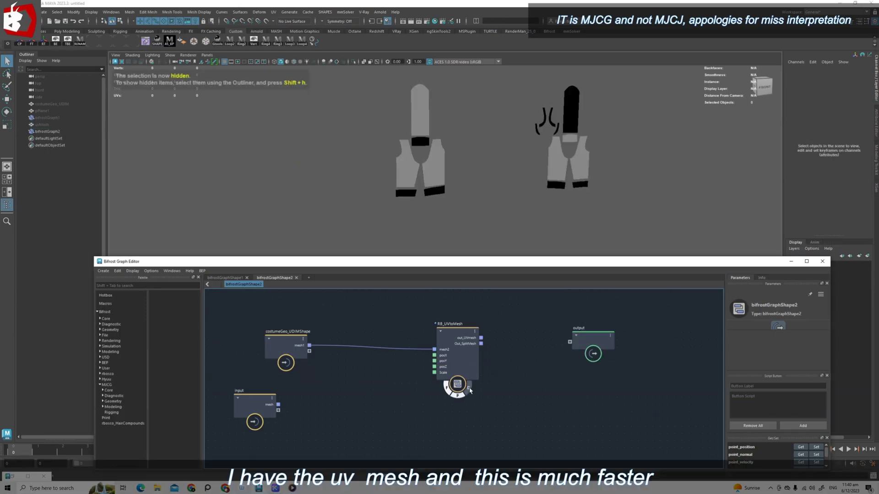
left_click(434, 184)
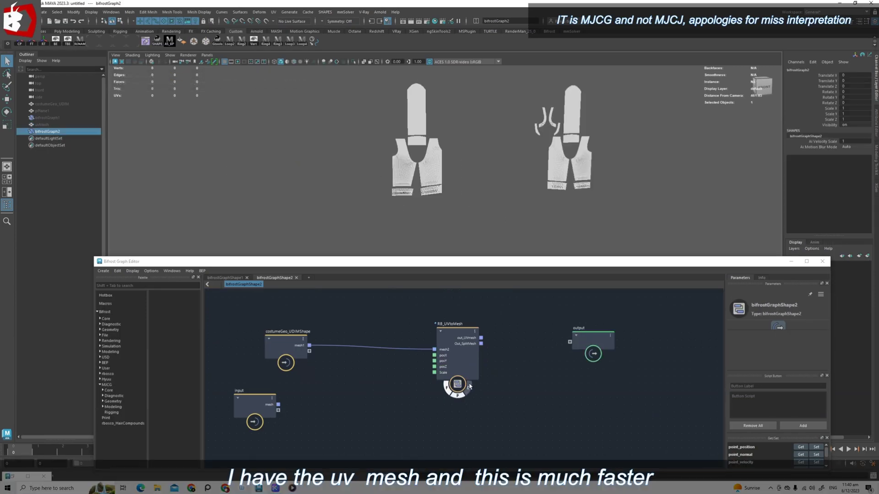
left_click(368, 196)
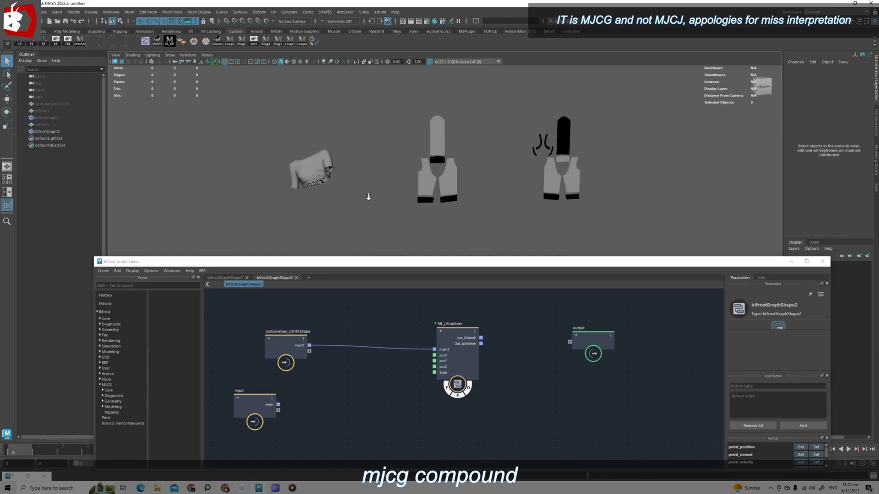
scroll(369, 197, "up", 2)
Shift the costumeGeo_UDIMShape and output nodes outward and connect out_UVmesh of RB_UVtoMesh to the output node.
left_click_drag(306, 337, 285, 344)
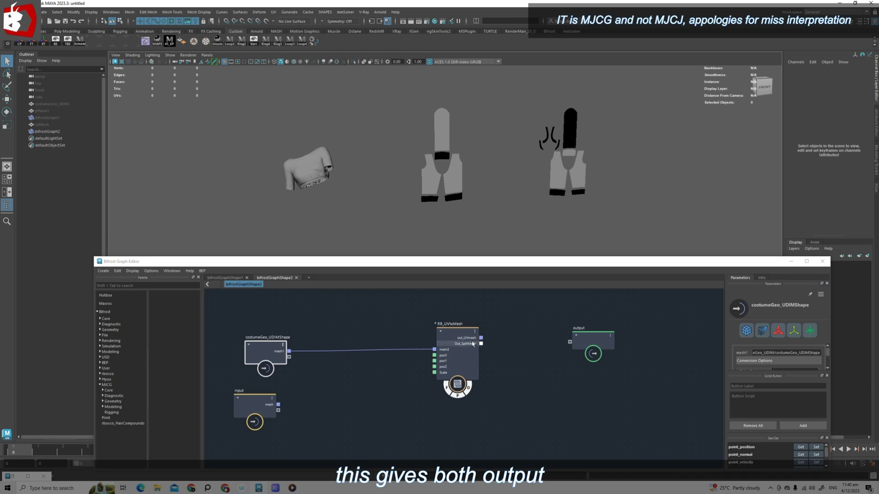
scroll(473, 344, "up", 2)
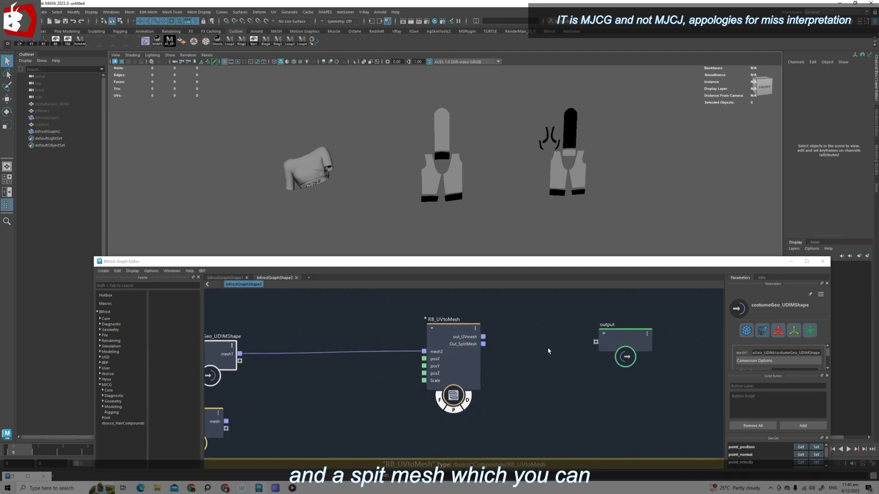
middle_click_drag(547, 351, 509, 352, "alt")
left_click_drag(569, 342, 585, 336)
left_click_drag(444, 337, 572, 335)
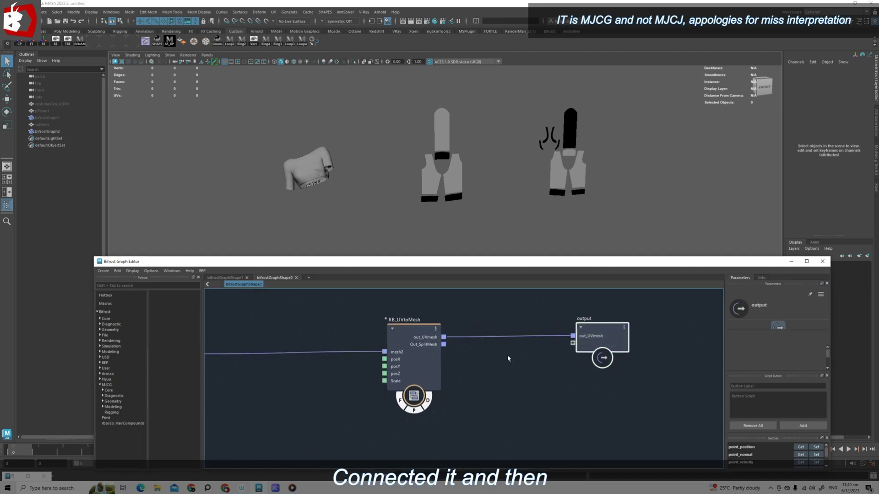
Connect Out_SplitMesh of RB_UVtoMesh to the output node and create Maya meshes from its out_UVmesh and Out_SplitMesh ports.
left_click_drag(444, 344, 573, 343)
right_click(598, 337)
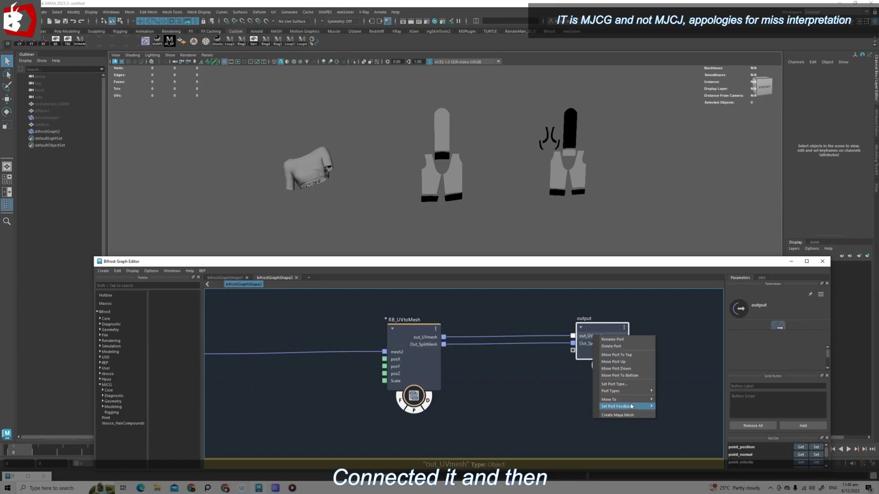
left_click(617, 415)
right_click(595, 345)
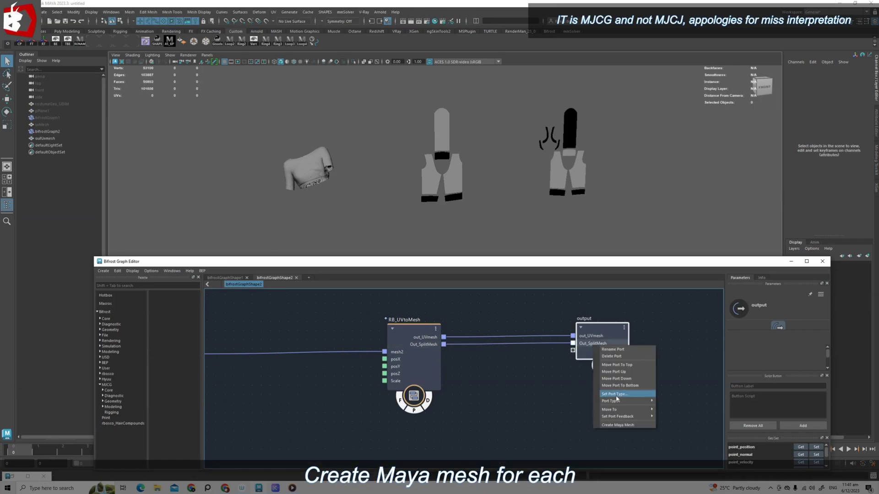
left_click(617, 425)
Isolate the outUvmesh and outSplitmesh objects in the viewport and move the Bifrost Graph Editor out of their way.
left_click(53, 145)
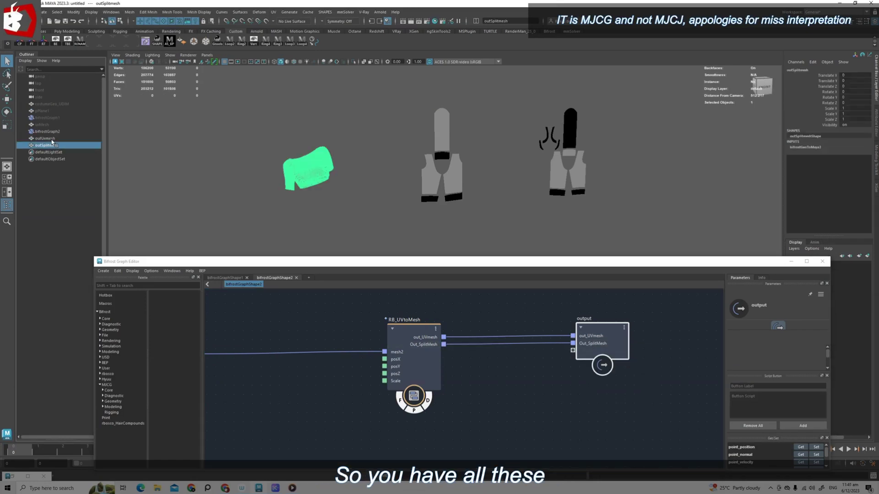
left_click(62, 139, "shift")
right_click_drag(514, 205, 428, 189, "alt")
key("ctrl+1")
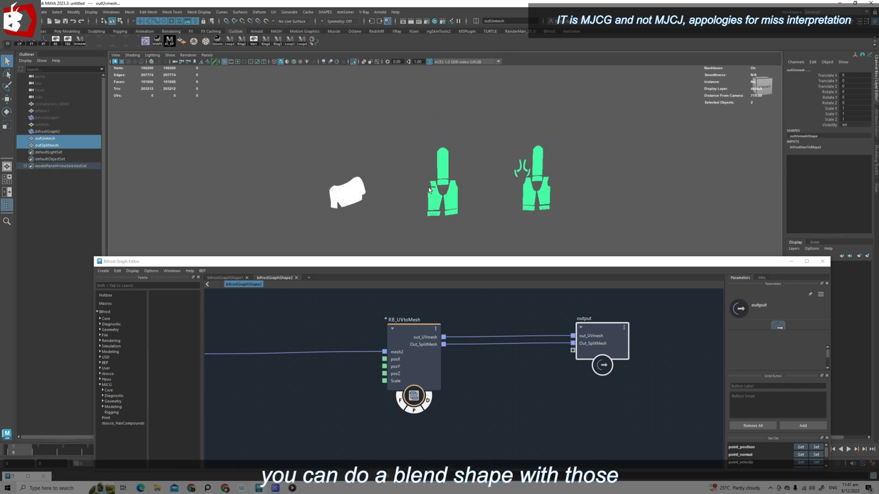
left_click_drag(545, 263, 500, 421)
left_click_drag(425, 254, 437, 253, "alt")
right_click_drag(438, 253, 455, 273, "alt")
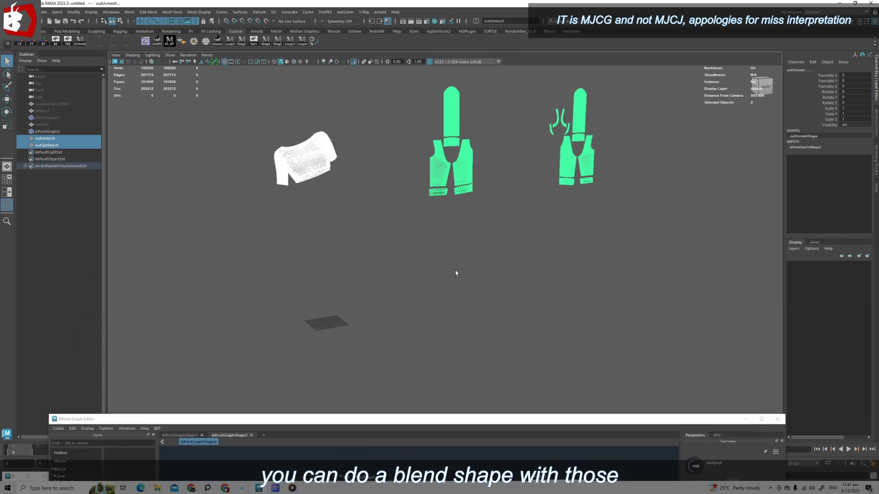
Create a blend shape on outUvmesh with outSplitmesh as the target.
left_click(455, 273)
left_click_drag(446, 192, 434, 191, "alt")
left_click(435, 191)
left_click(302, 157)
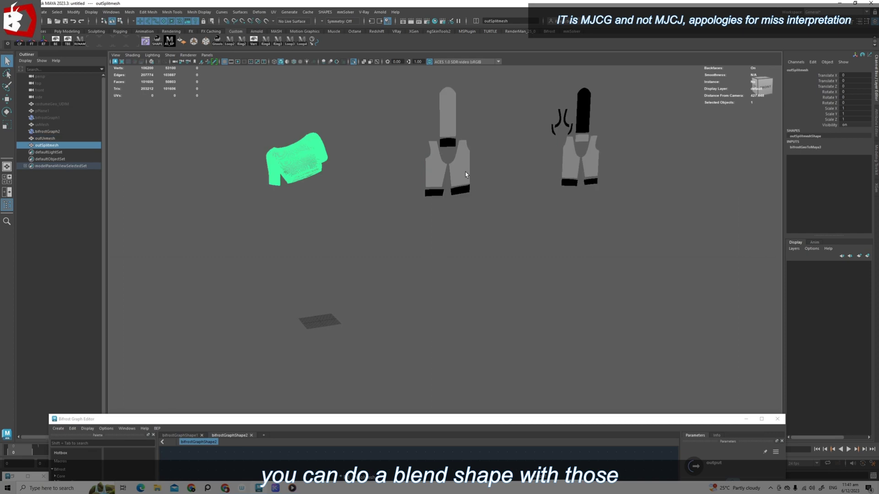
left_click(465, 172, "shift")
left_click(257, 12)
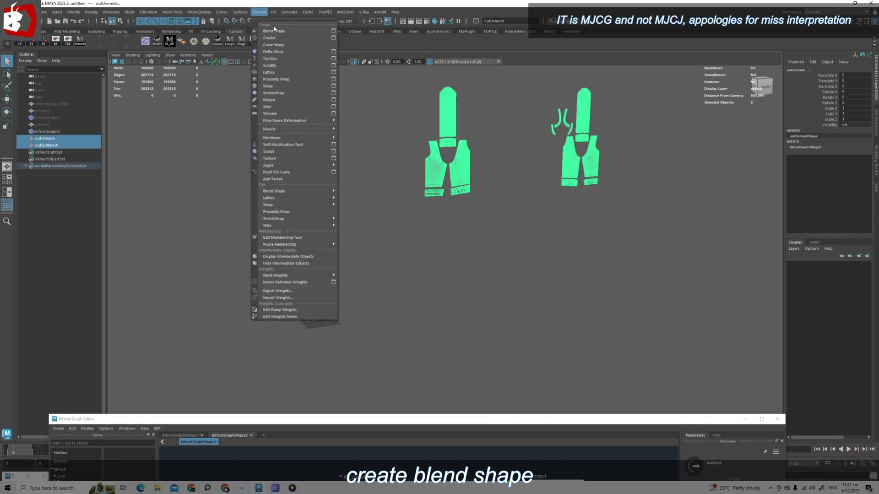
left_click(274, 30)
Scrub the outSplitmesh weight of blendShape1 to preview the morph between the two meshes.
left_click(808, 147)
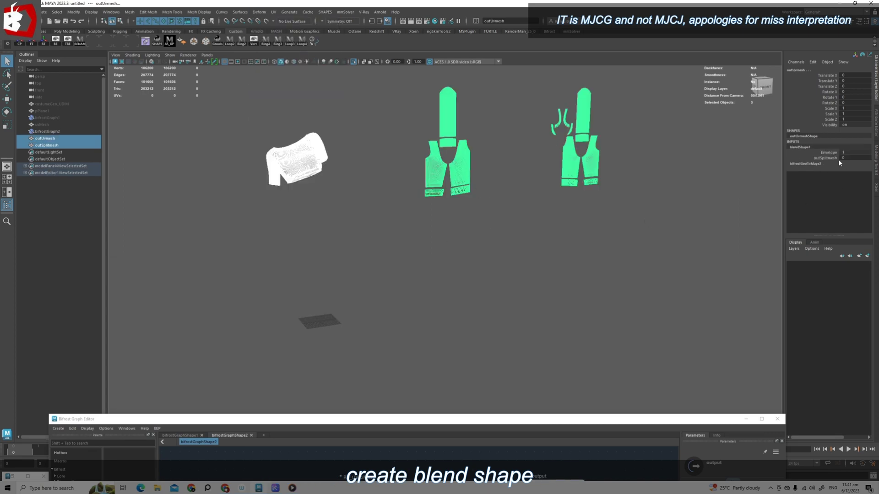
left_click(826, 157)
middle_click_drag(366, 205, 506, 238)
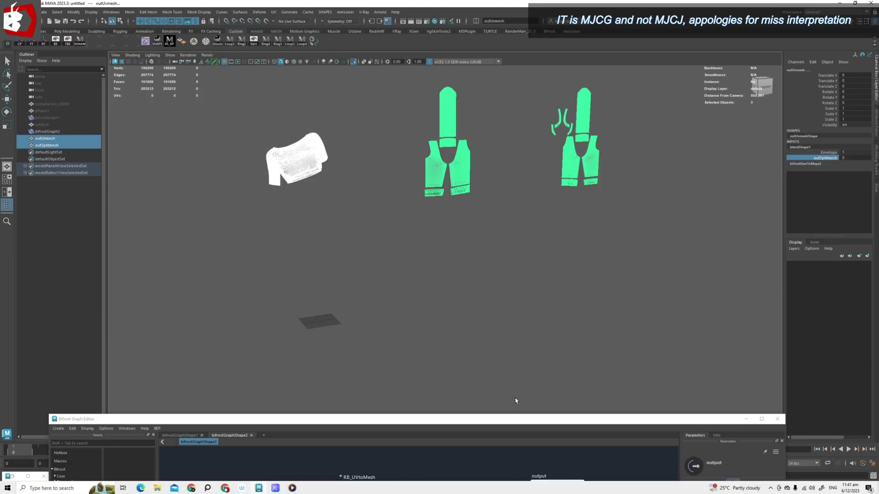
Bring the Bifrost Graph Editor back into view and open the RB_UVtoMesh compound to show its internal network.
left_click_drag(511, 421, 587, 180)
scroll(527, 320, "down", 3)
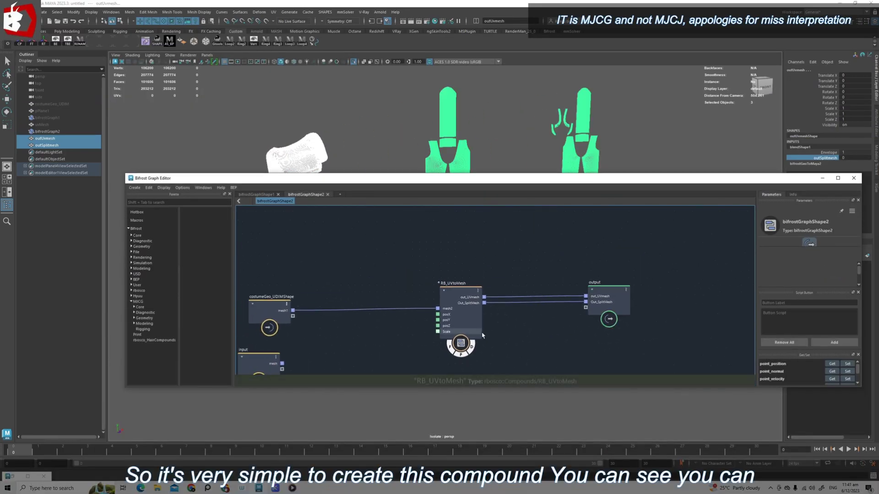
double_click(483, 336)
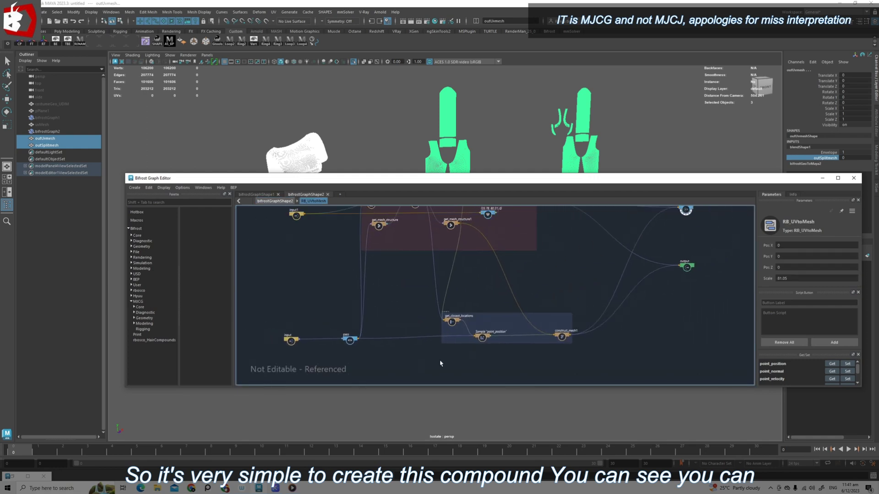
scroll(440, 363, "down", 2)
mouse_move(554, 277)
middle_mouse_down("alt")
mouse_move(517, 301)
mouse_move(557, 291)
middle_mouse_up("alt")
Enlarge the Bifrost Graph Editor window to nearly the full screen and frame the compound's whole network.
left_click_drag(526, 179, 431, 81)
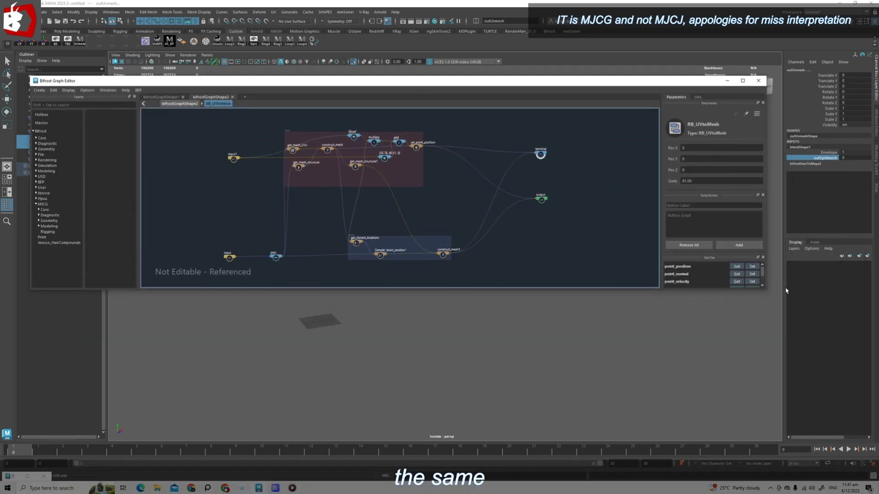
left_click_drag(766, 288, 874, 472)
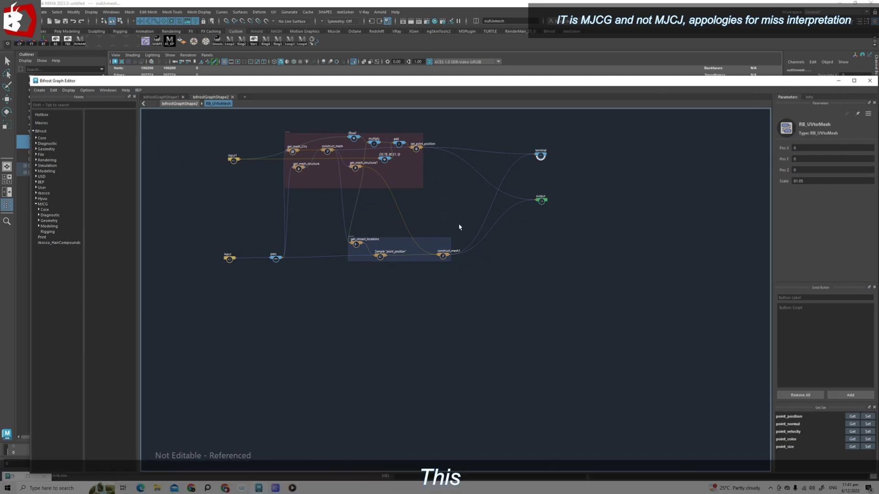
key("a")
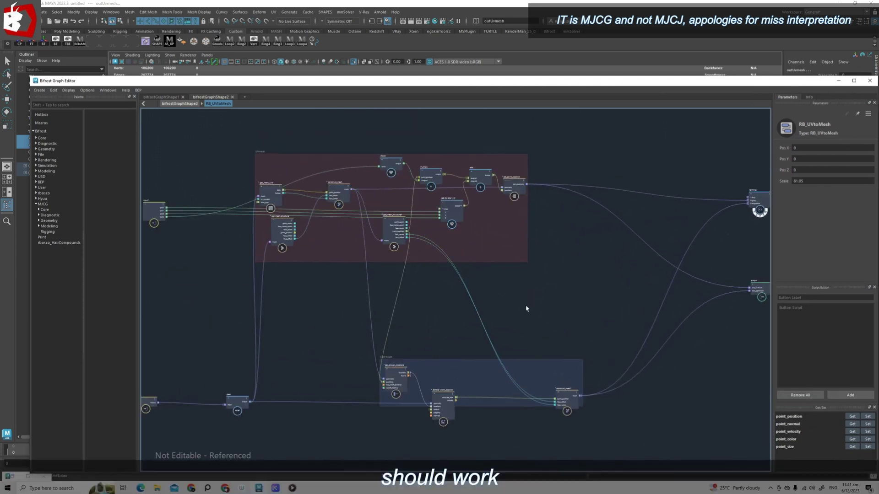
left_click_drag(28, 251, 0, 251)
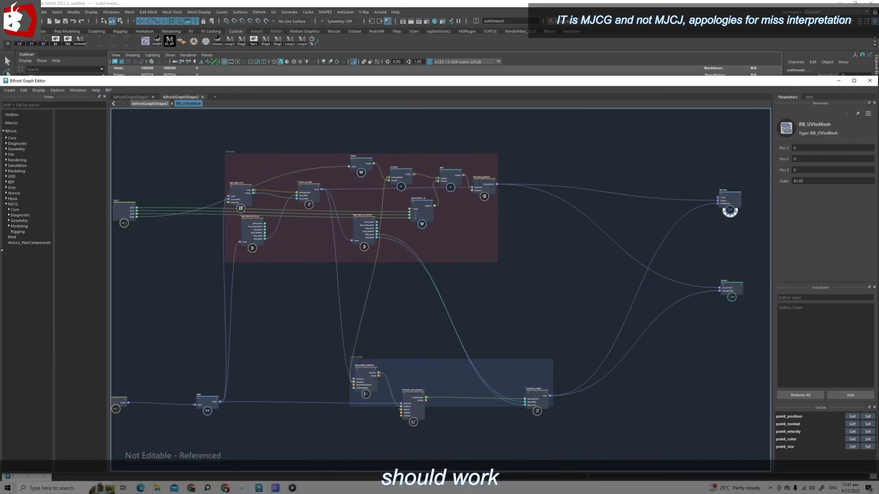
Examine the UV mesh and Split Mesh node groups inside RB_UVtoMesh and how they connect to the outputs.
middle_click_drag(506, 293, 530, 312)
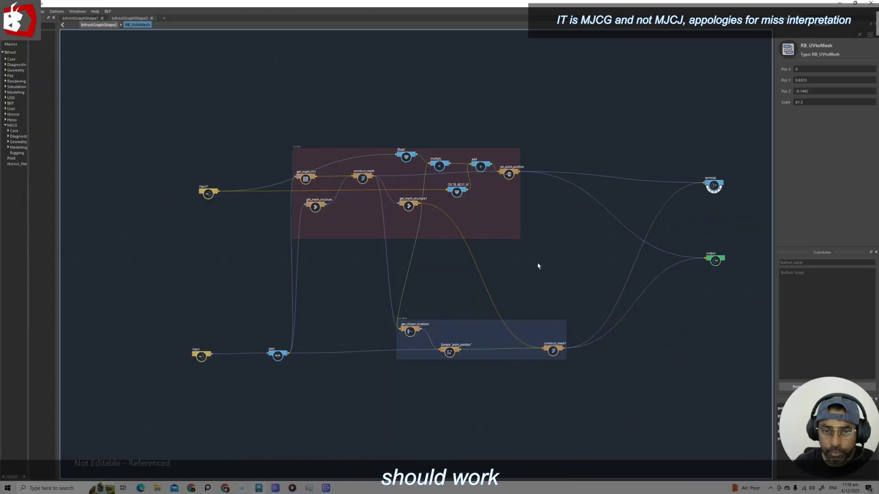
scroll(539, 265, "up", 5)
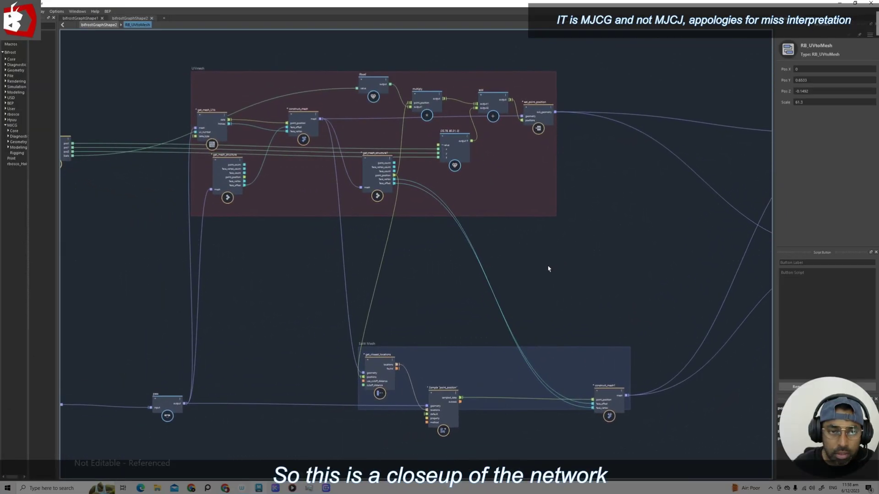
scroll(552, 265, "up", 3)
mouse_move(565, 266)
middle_mouse_down()
mouse_move(559, 247)
mouse_move(571, 260)
middle_mouse_up()
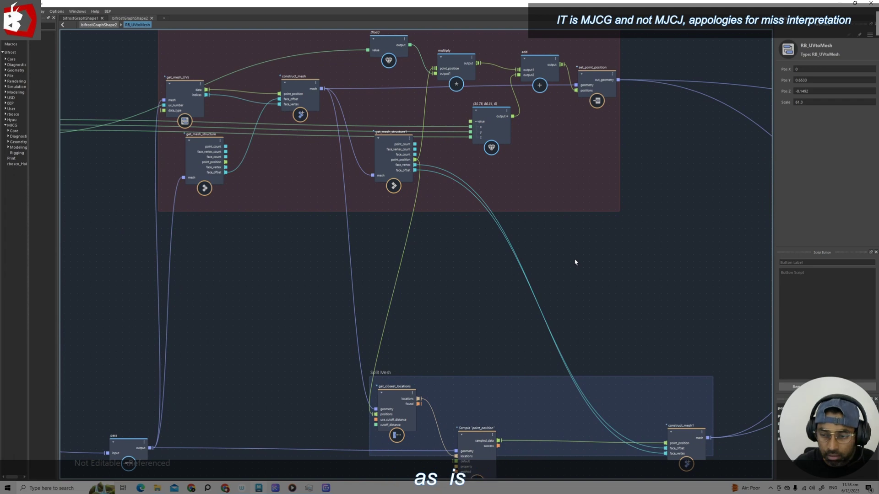
scroll(587, 265, "down", 1)
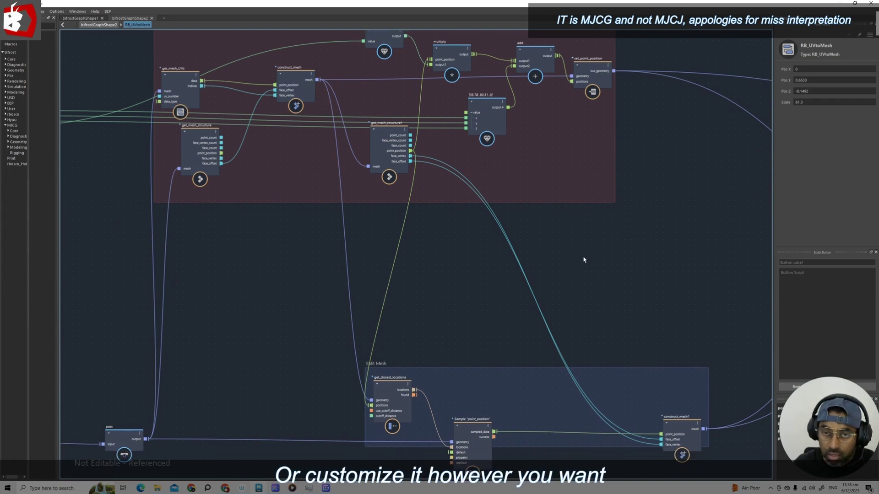
scroll(583, 257, "down", 1)
scroll(588, 259, "down", 1)
middle_click_drag(609, 247, 572, 252)
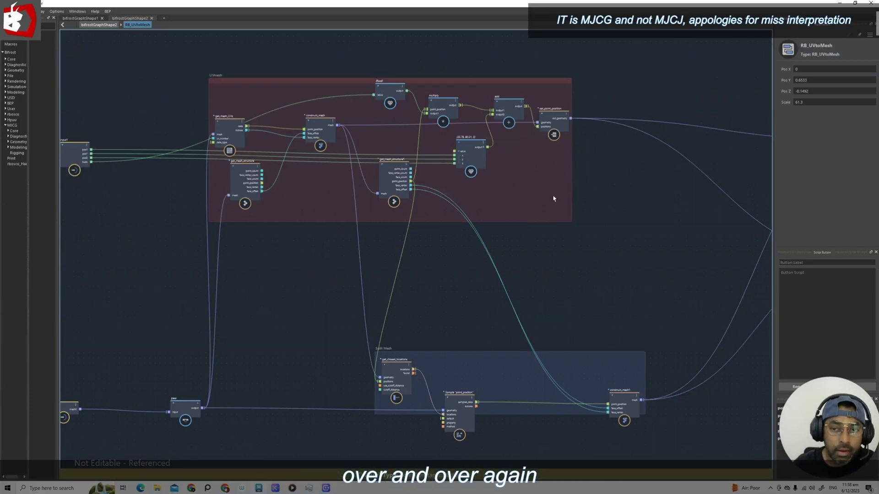
middle_click_drag(651, 230, 570, 227)
scroll(504, 221, "down", 2)
scroll(570, 227, "down", 1)
Return to the top level of bifrostGraphShape2 and review its nodes alongside the costume and flattened meshes in the viewport.
key("BackSpace")
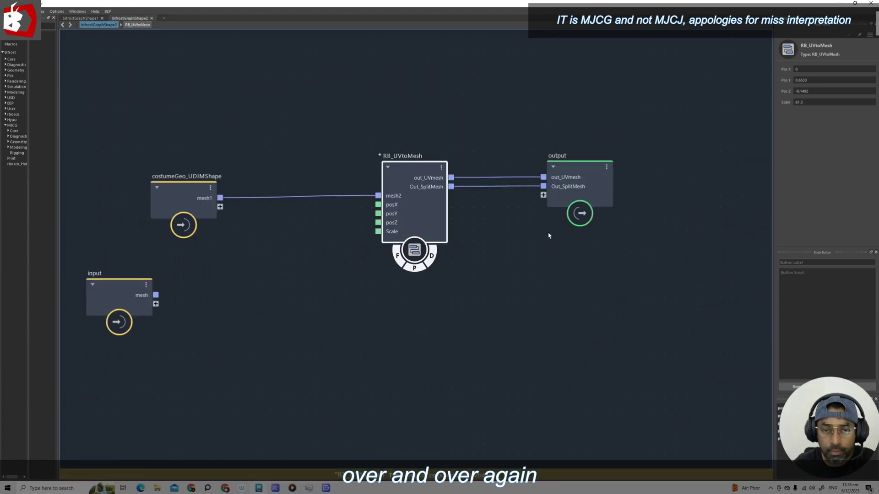
middle_click_drag(479, 265, 569, 310)
left_click_drag(457, 276, 427, 240)
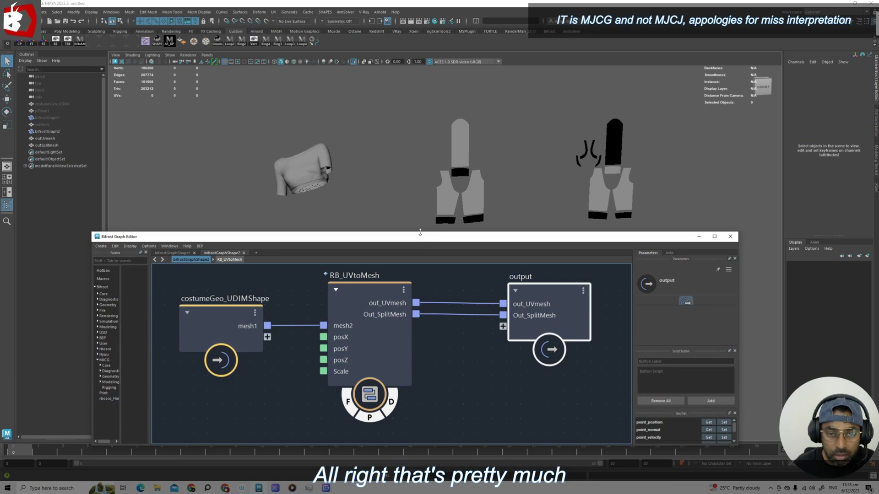
middle_click_drag(454, 329, 446, 341)
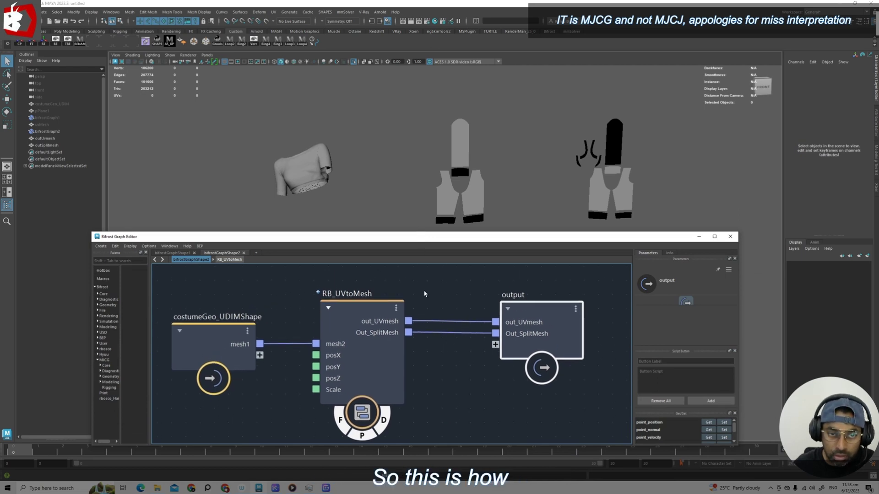
left_click_drag(435, 172, 487, 197, "alt")
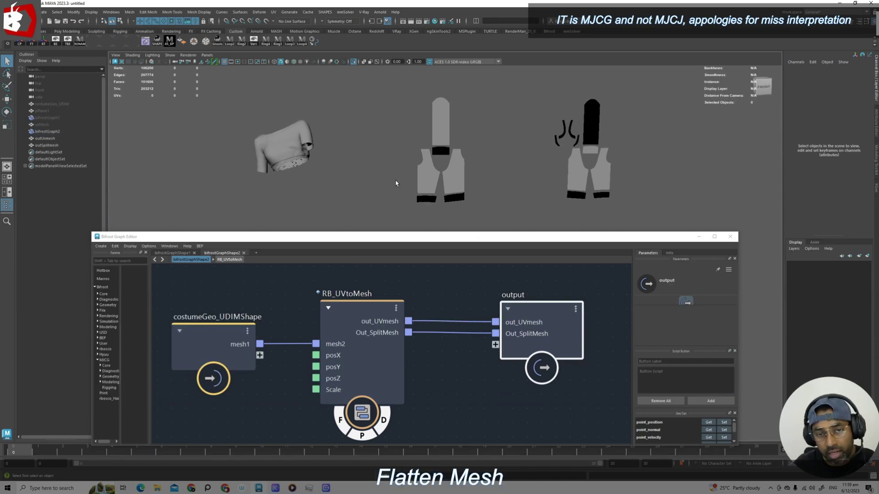
left_click_drag(349, 183, 369, 190, "alt")
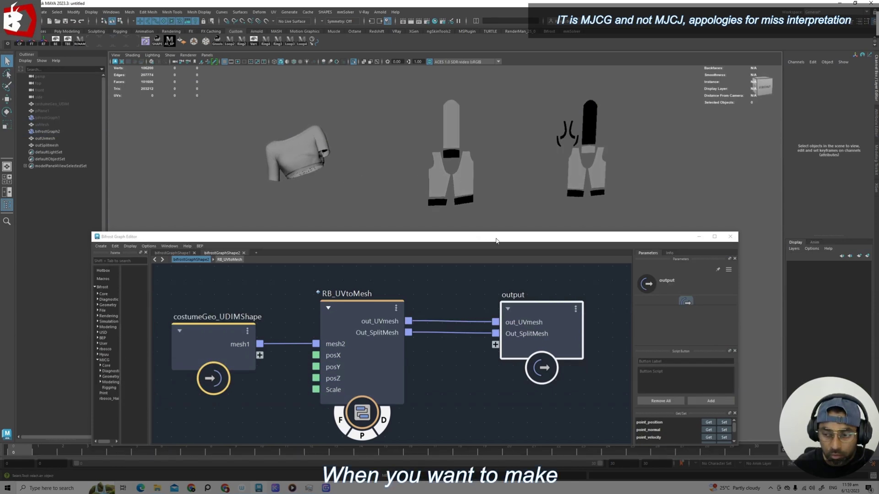